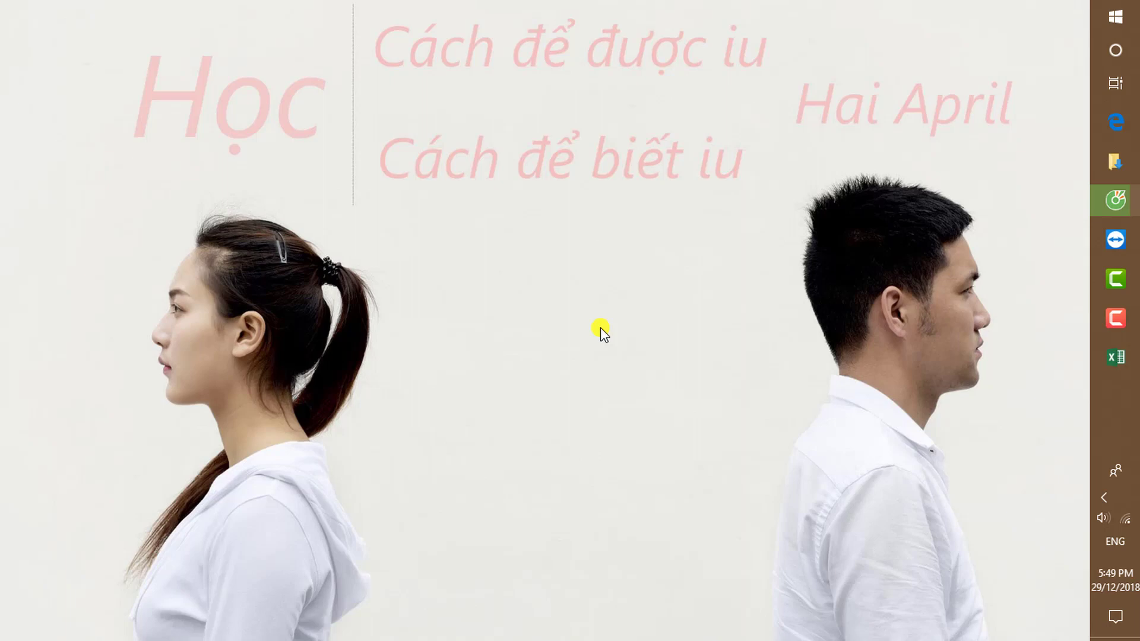
left_click(1118, 358)
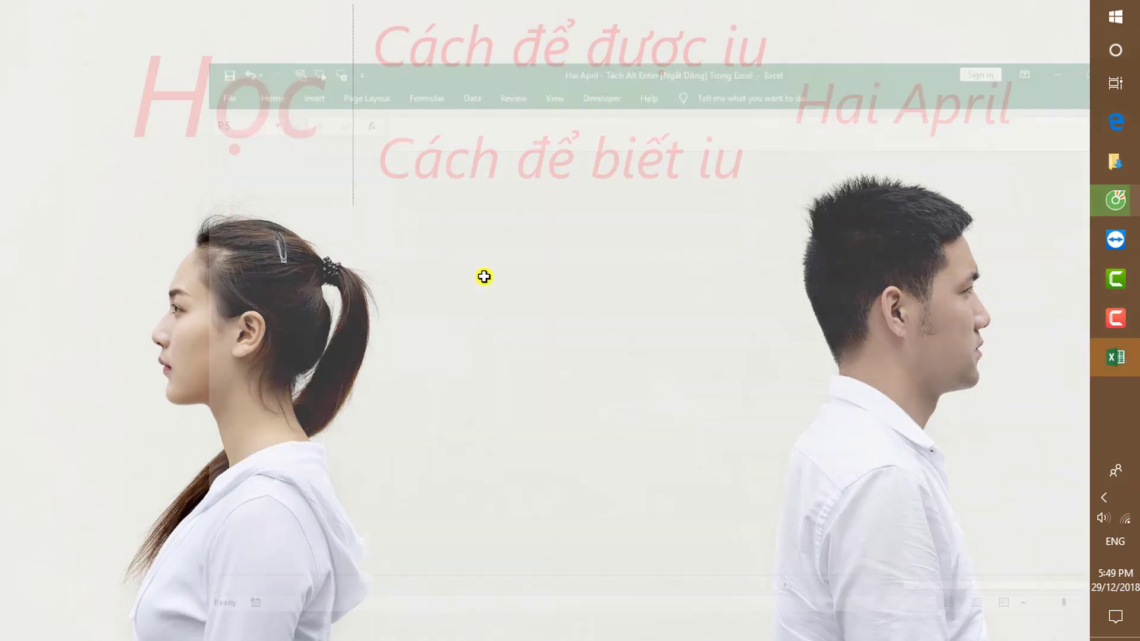
left_click(300, 219)
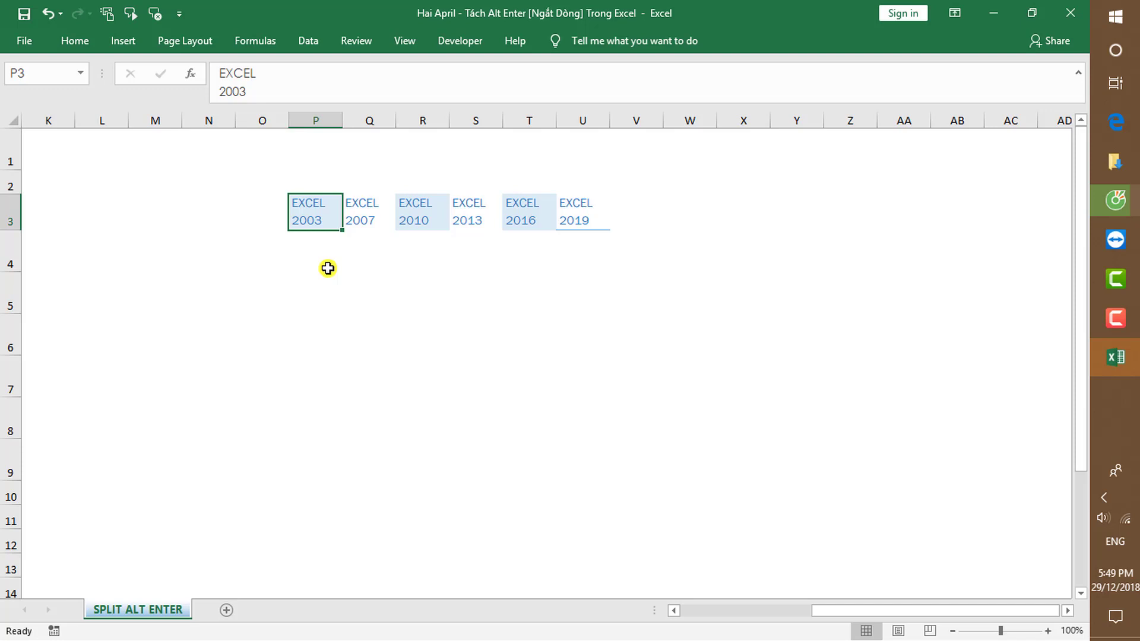
key("shift+Right")
key("shift+Right")
key("shift+Right")
key("shift+Right")
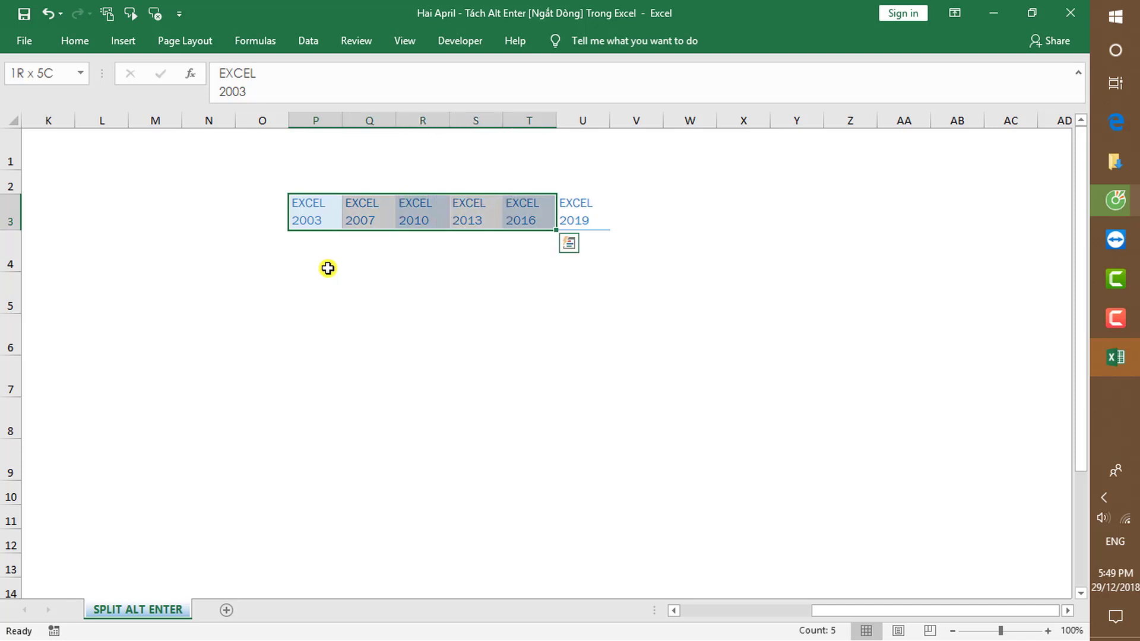
key("shift+Right")
key("shift+Right")
key("shift+Left")
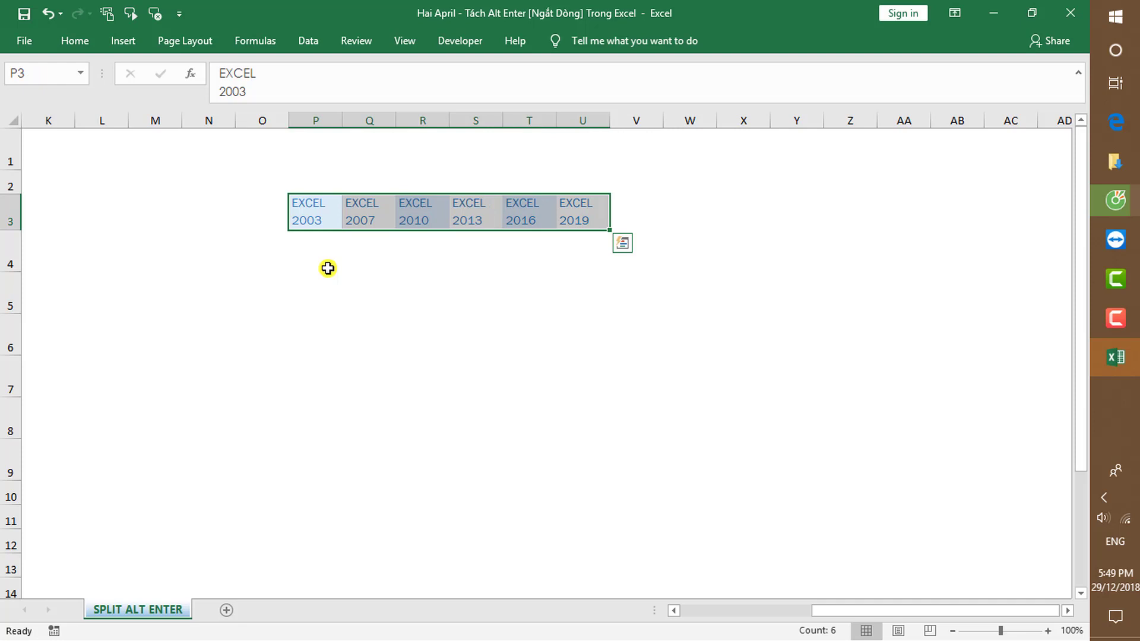
key("Left")
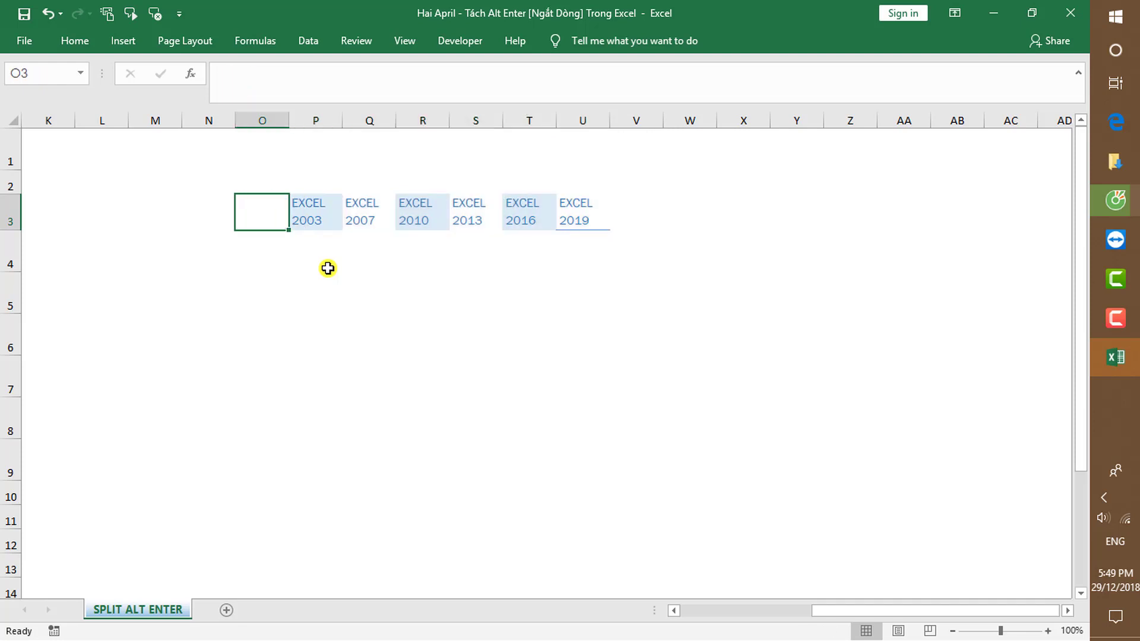
key("Right")
key("shift+Right")
key("shift+Right")
key("shift+Right")
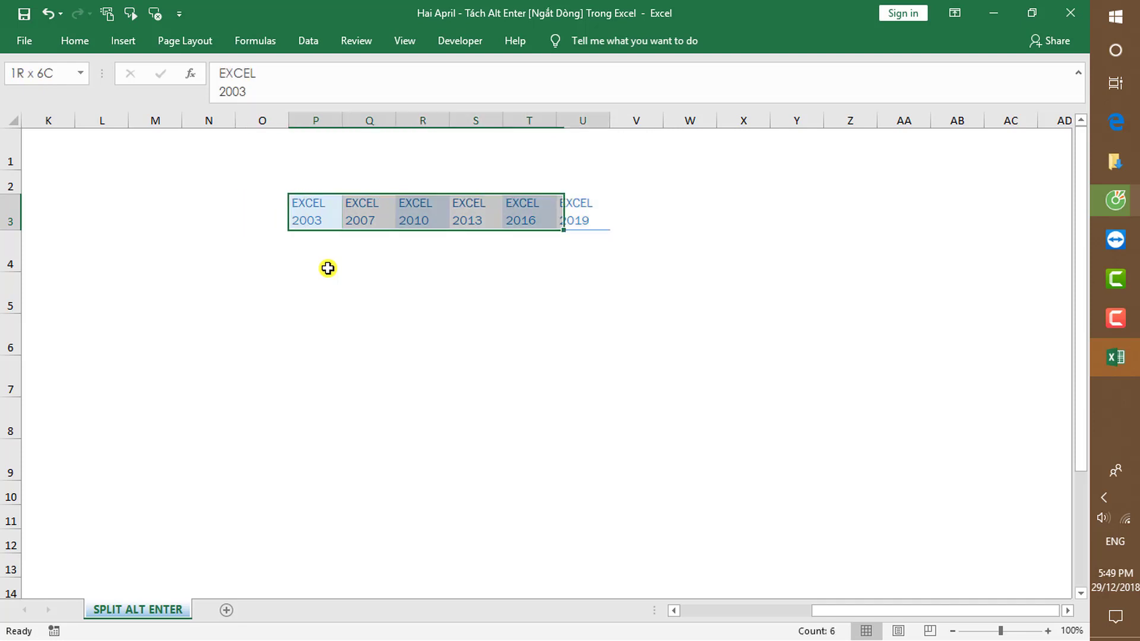
key("shift+Right")
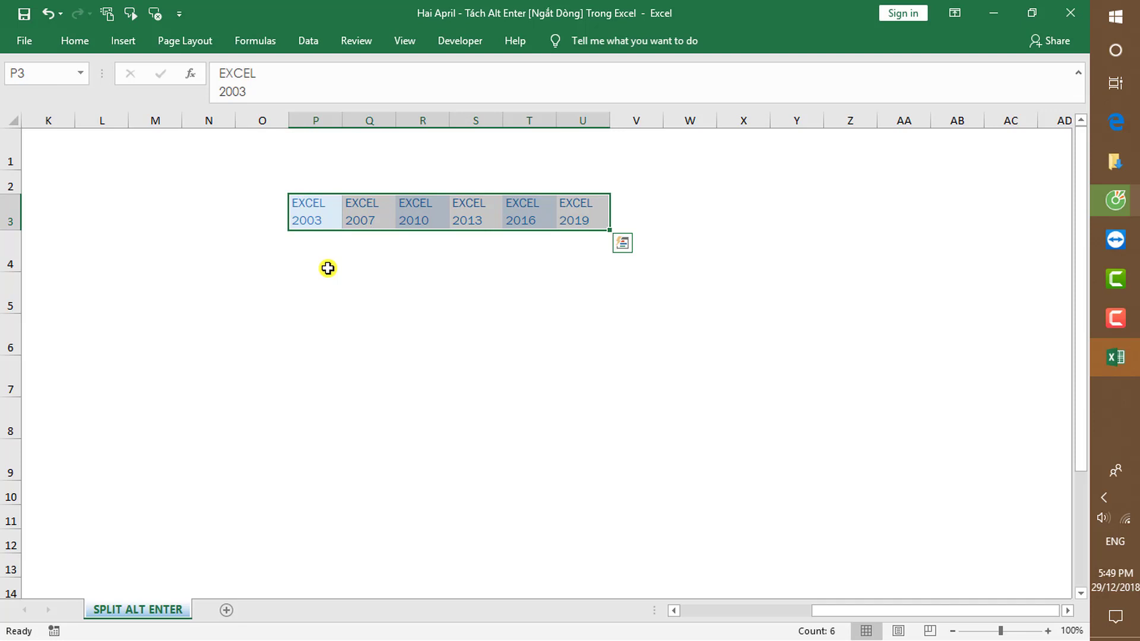
key("alt")
key("a")
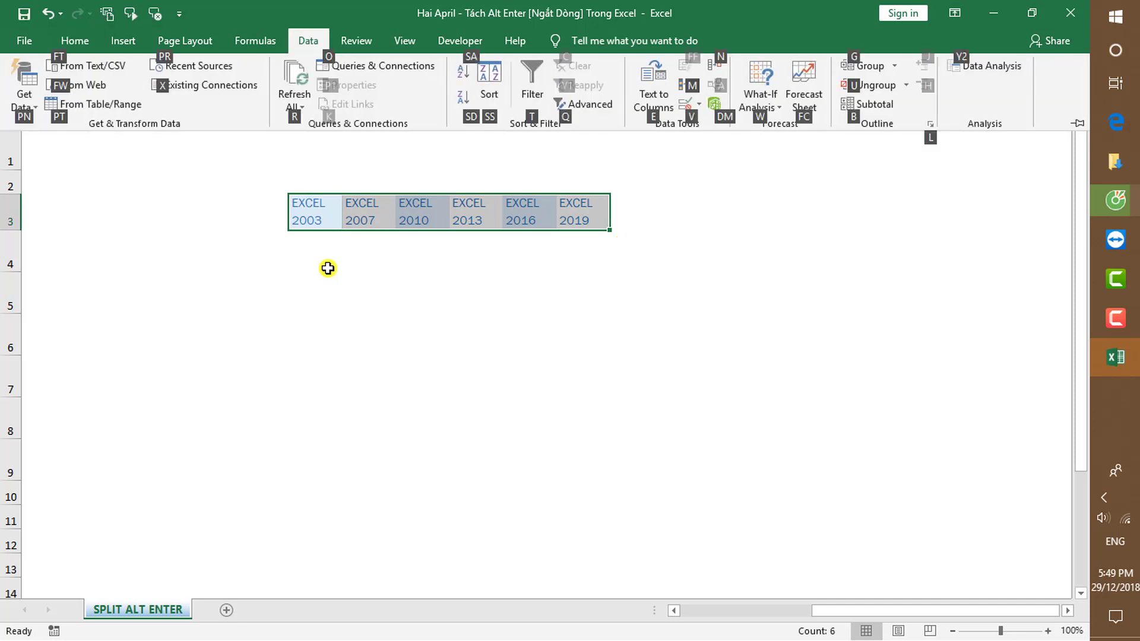
key("e")
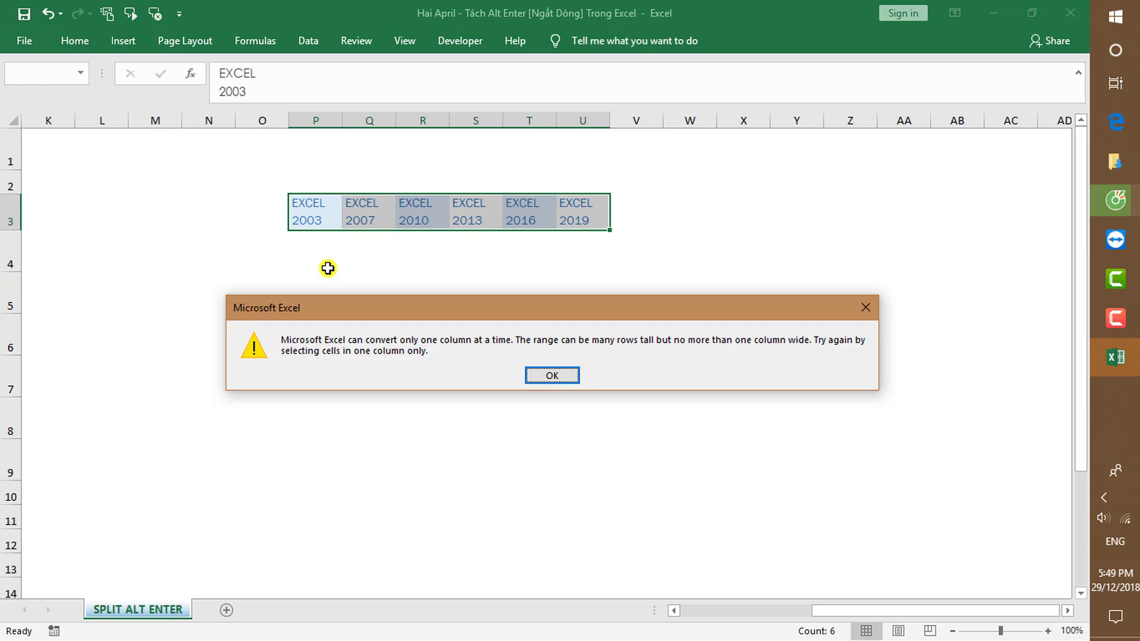
key("Return")
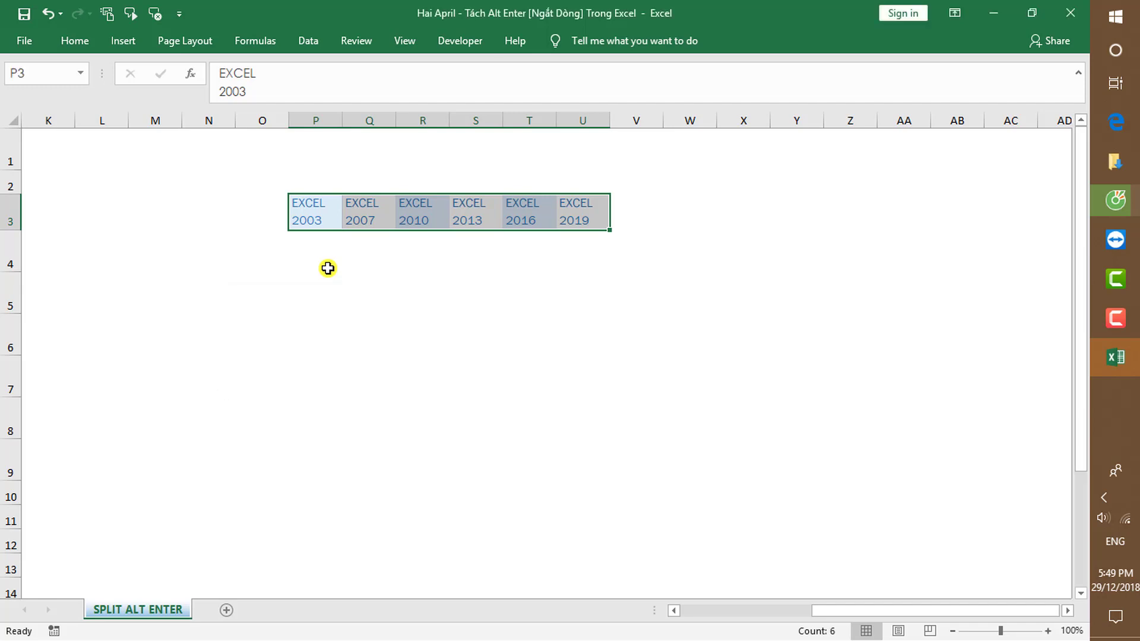
Inspect cell P3 in edit mode to see its line break, then leave it unchanged
key("Left")
key("Right")
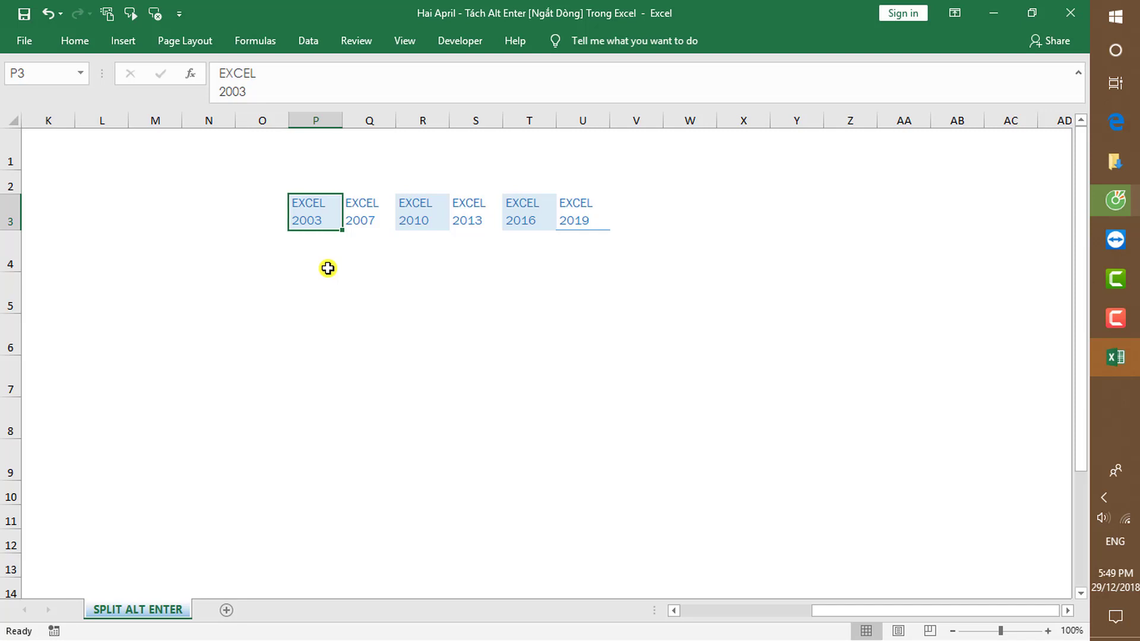
key("F2")
key("Up")
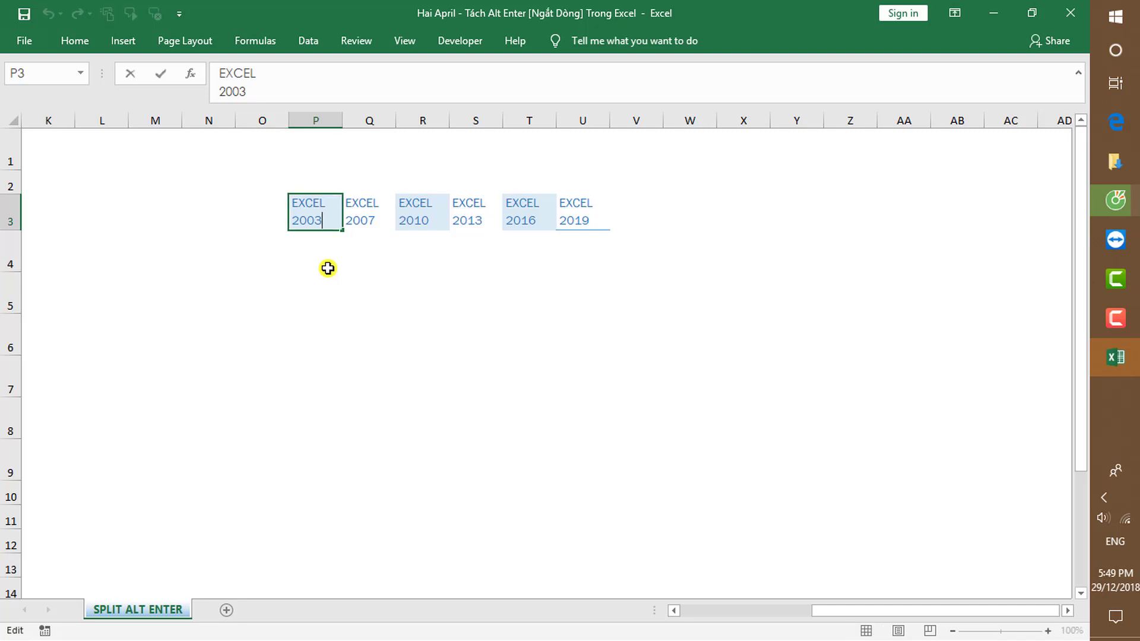
key("Escape")
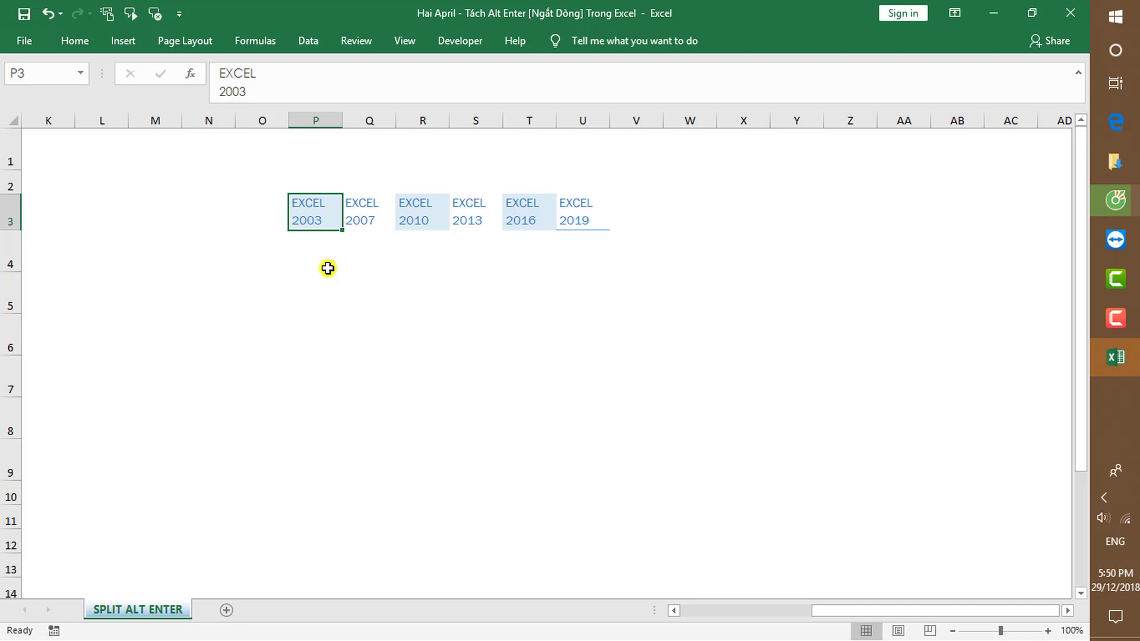
Copy the six EXCEL version cells P3:U3
key("Right")
key("Left")
key("ctrl+shift+Right")
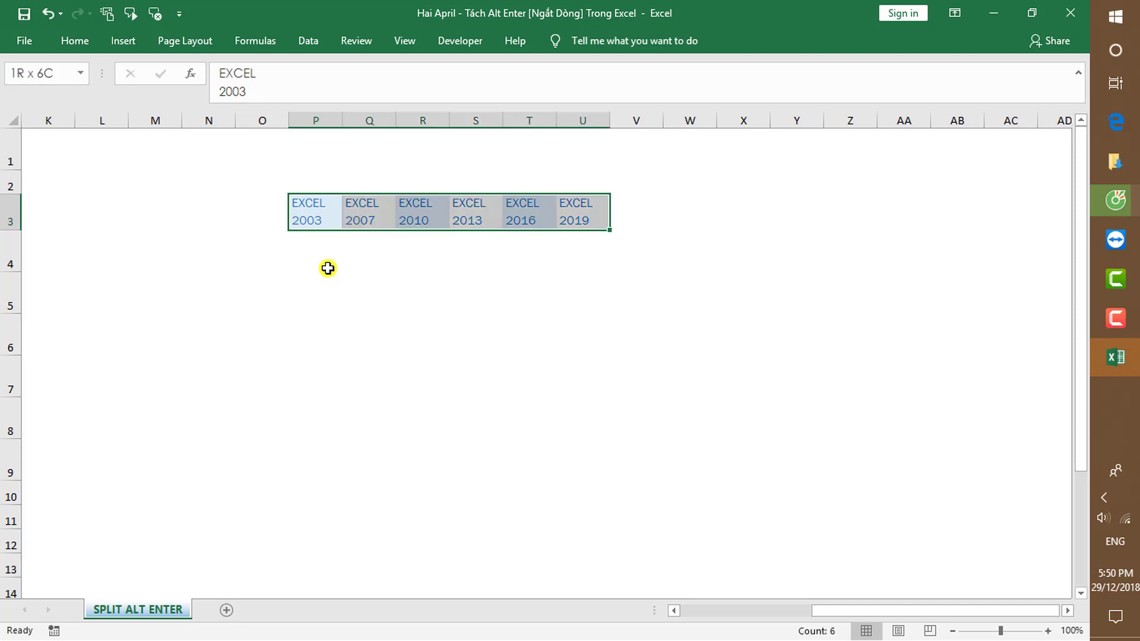
key("ctrl+c")
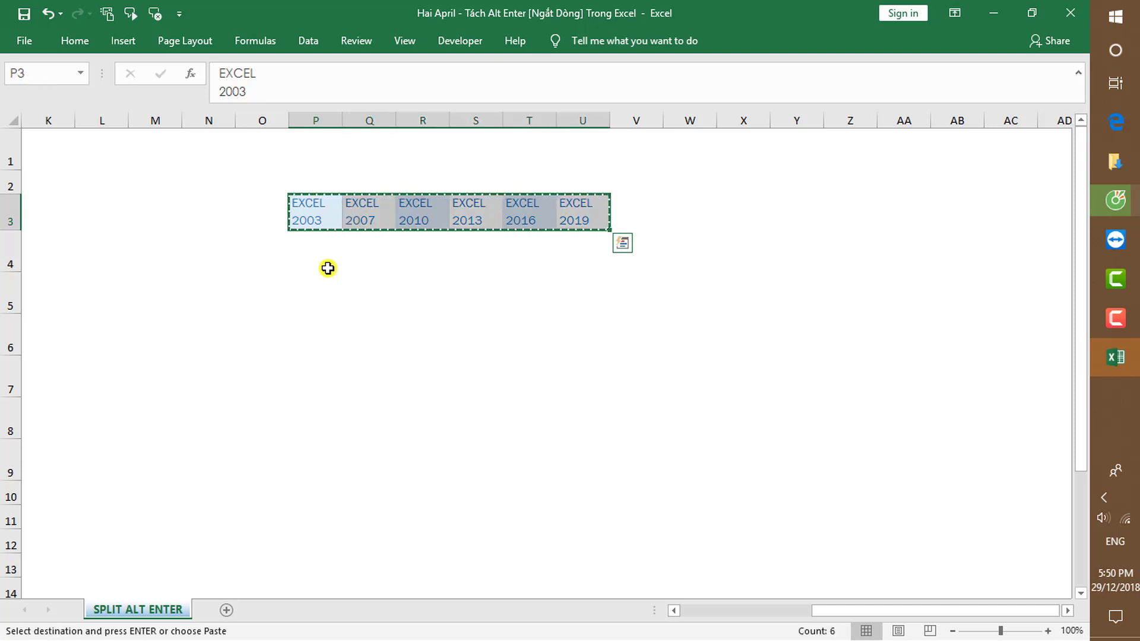
Move to cell I4, the first ITEMS cell of the table
key("Left")
key("ctrl+Left")
key("ctrl+Left")
key("ctrl+Left")
key("Right")
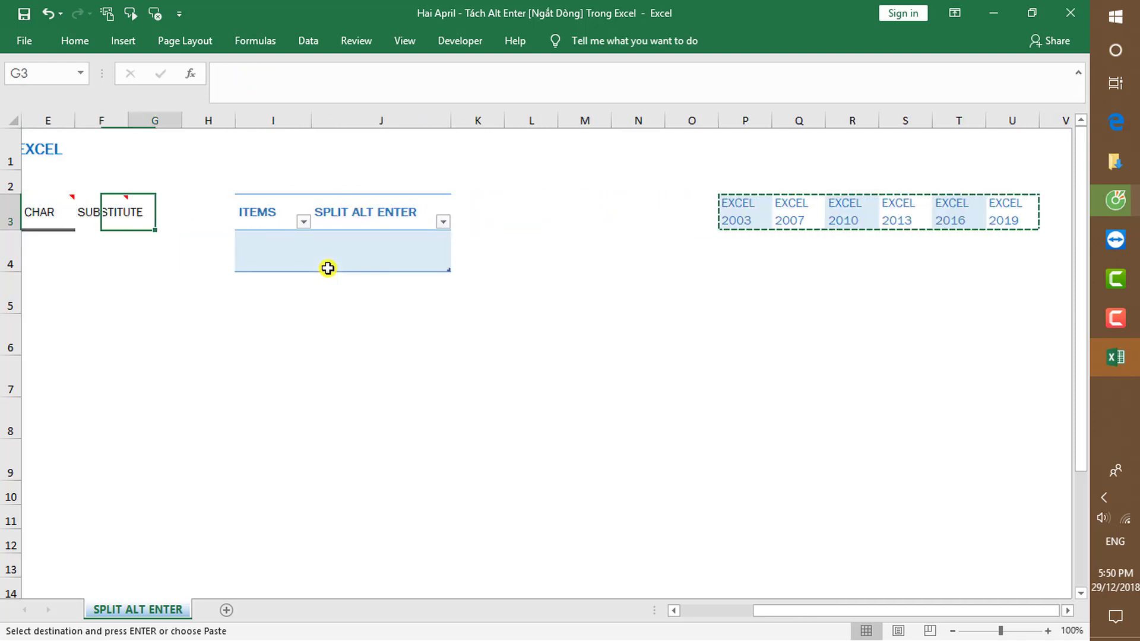
key("Right")
key("Right")
key("Down")
key("Right")
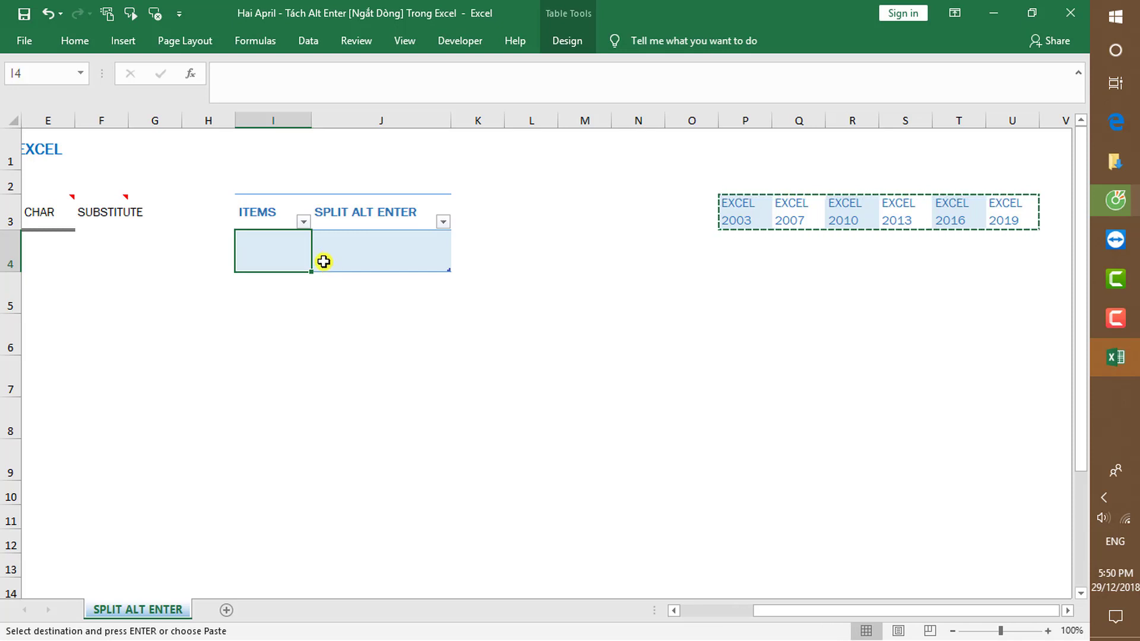
Paste the copied P3:U3 row transposed into I4:I9, listing EXCEL 2003 through EXCEL 2019
left_click(95, 41)
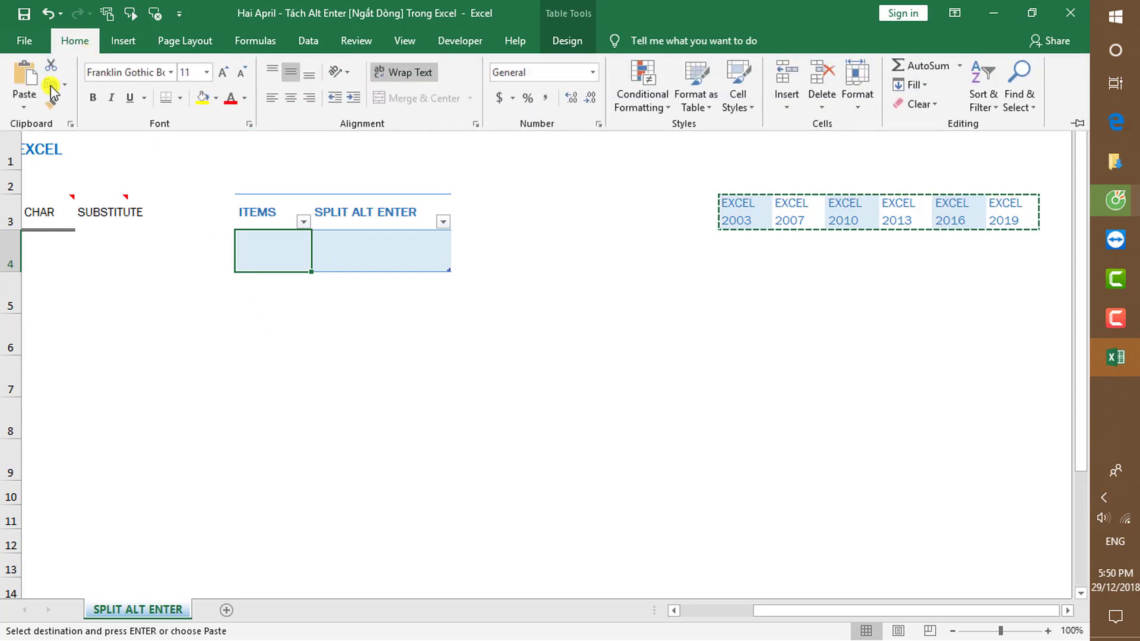
left_click(26, 106)
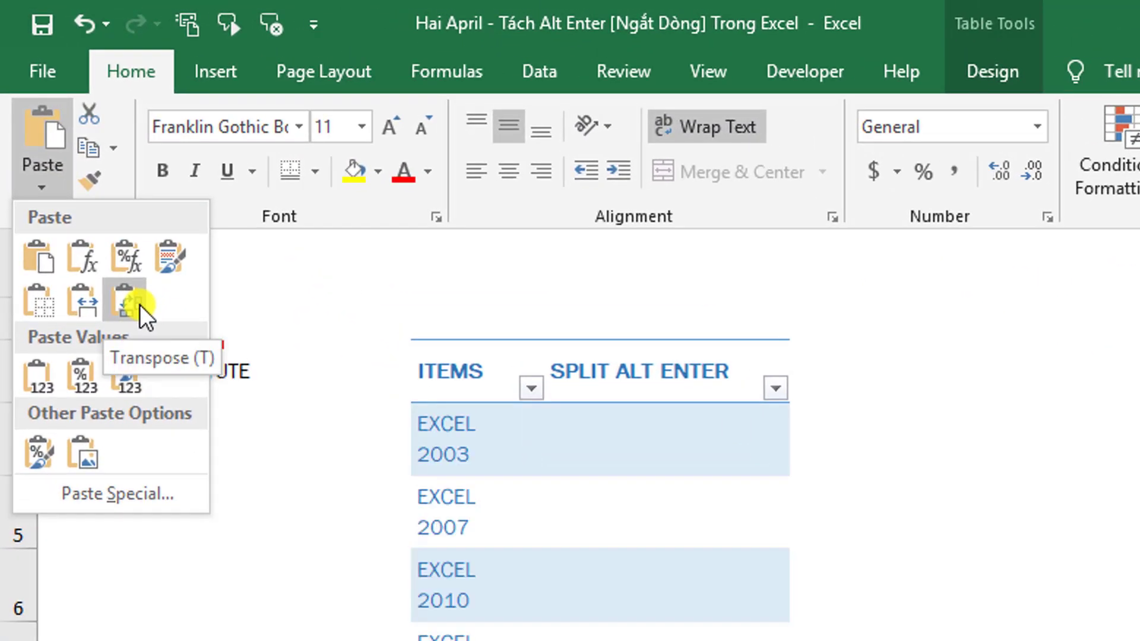
left_click(140, 305)
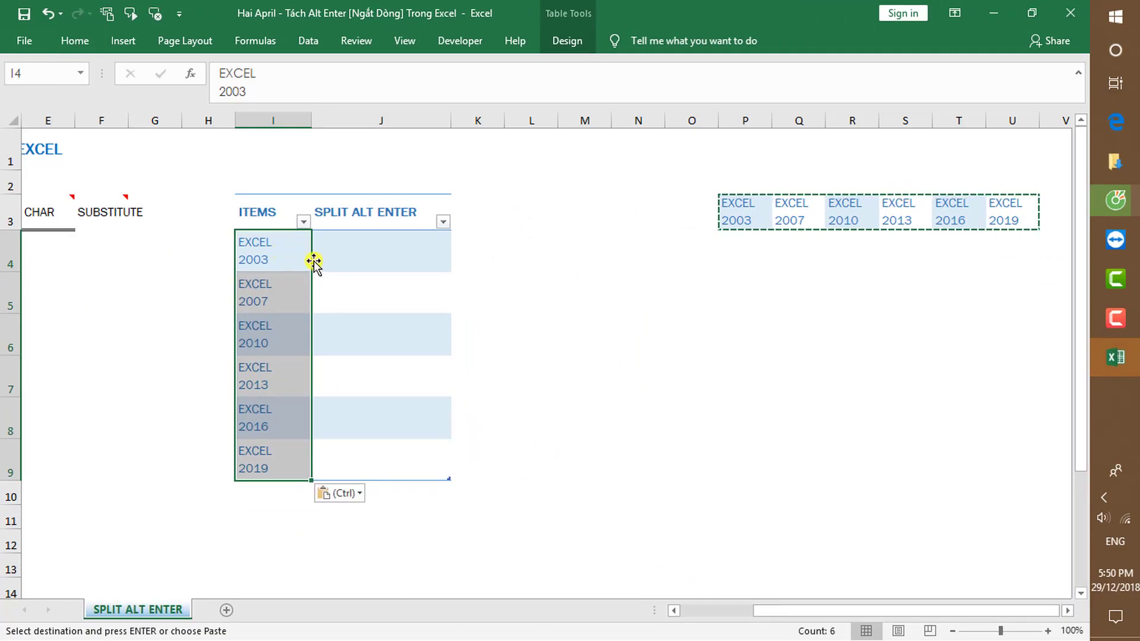
left_click(406, 242)
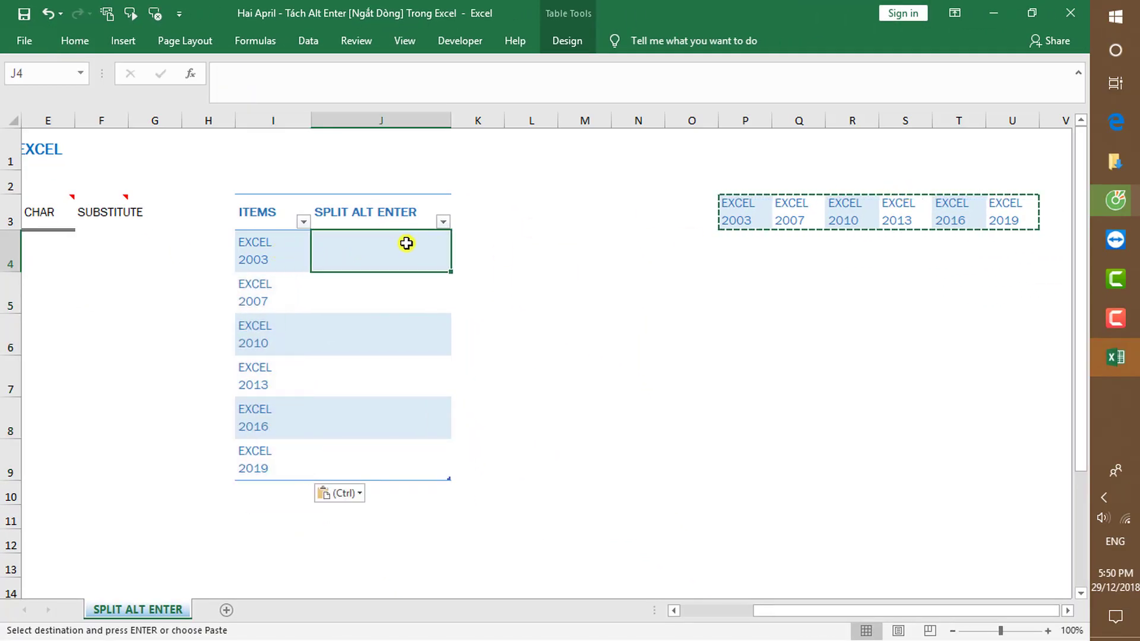
key("Left")
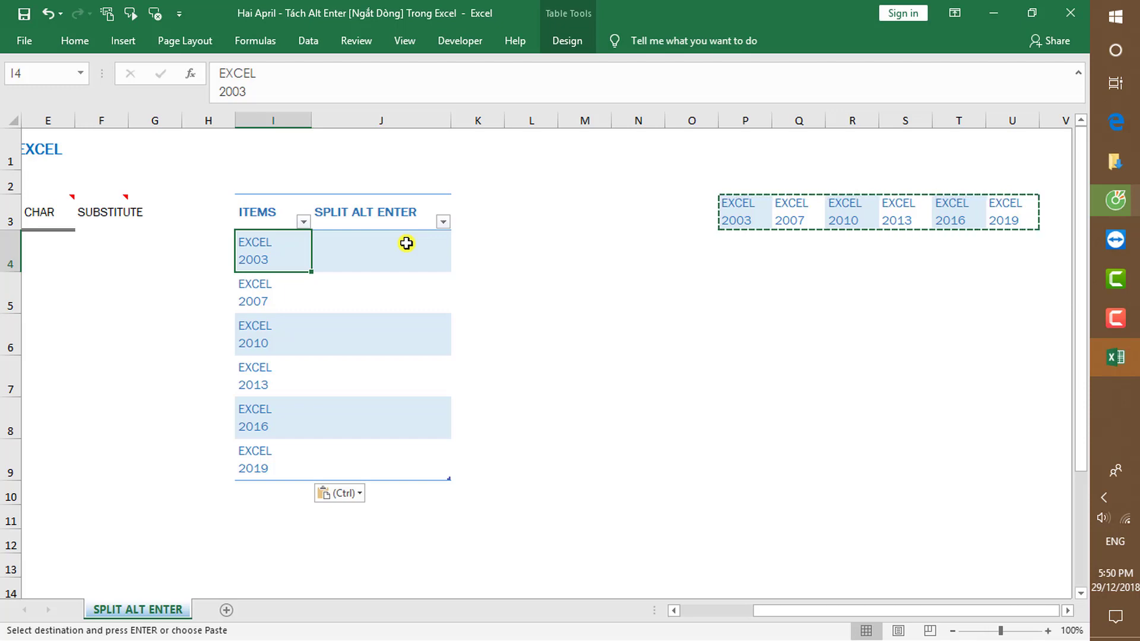
Label cell I1 'Replace' and cell J1 'Formulas'
key("Up")
key("Up")
key("Up")
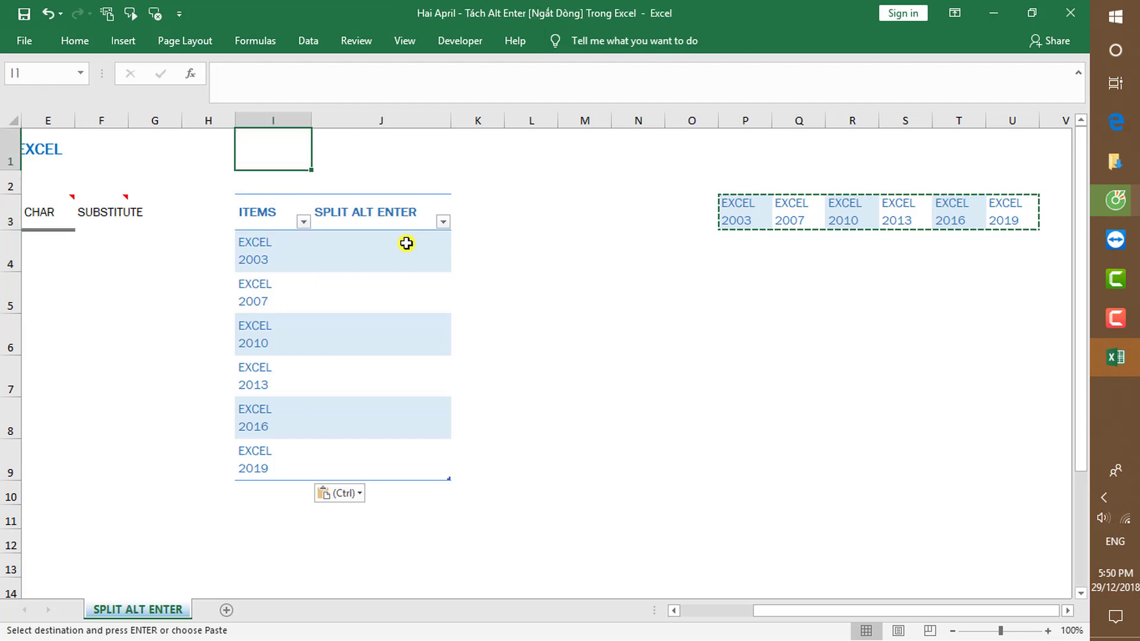
type("R")
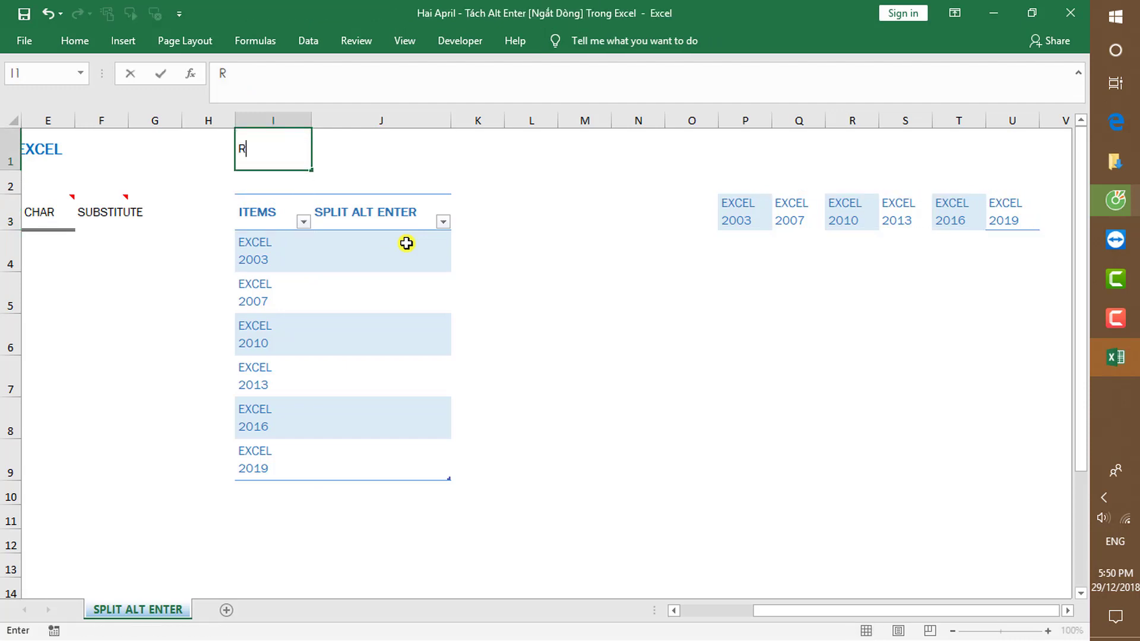
type("eplace")
key("Return")
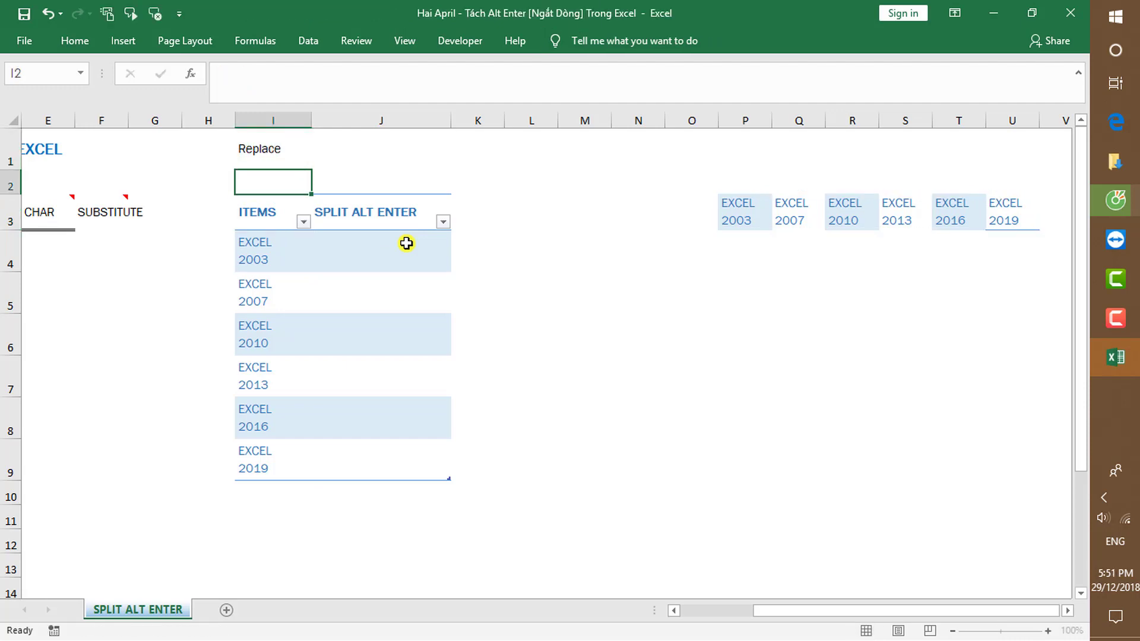
key("Up")
key("Right")
type("Fo")
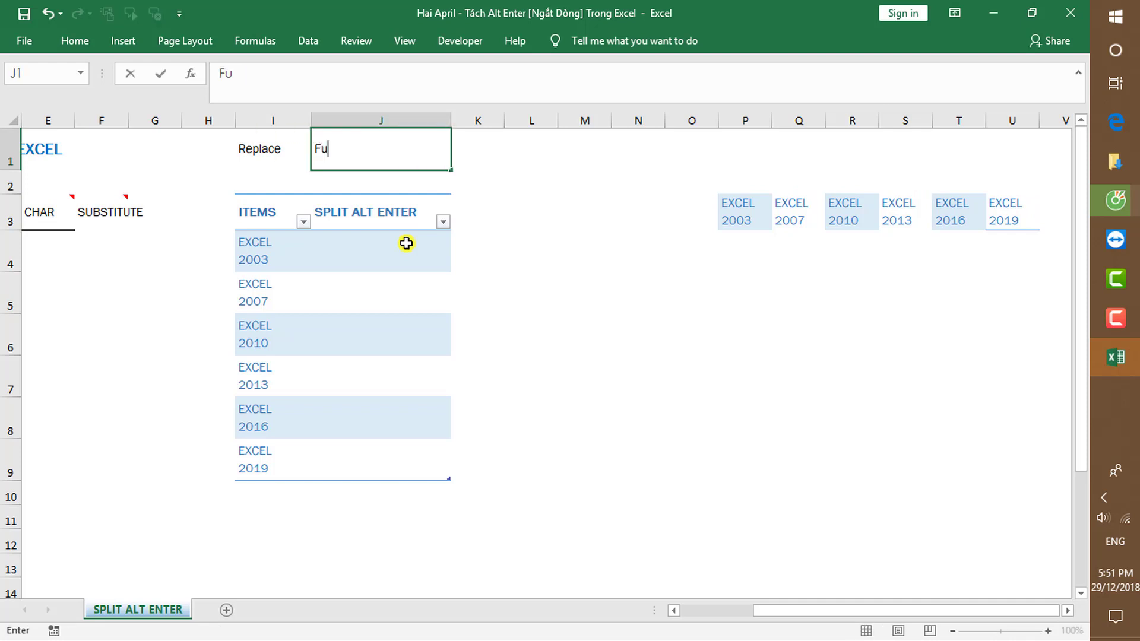
key("BackSpace")
type("ormul")
type("as")
key("Tab")
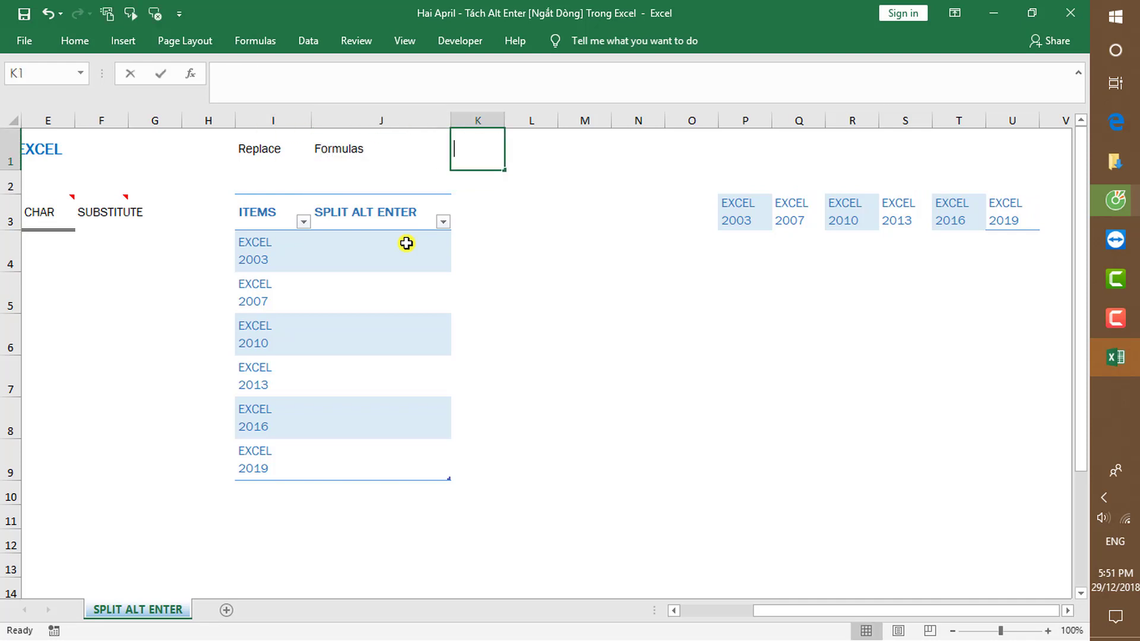
Change cell K1's label to 'VBA'
type("abs")
key("BackSpace")
key("BackSpace")
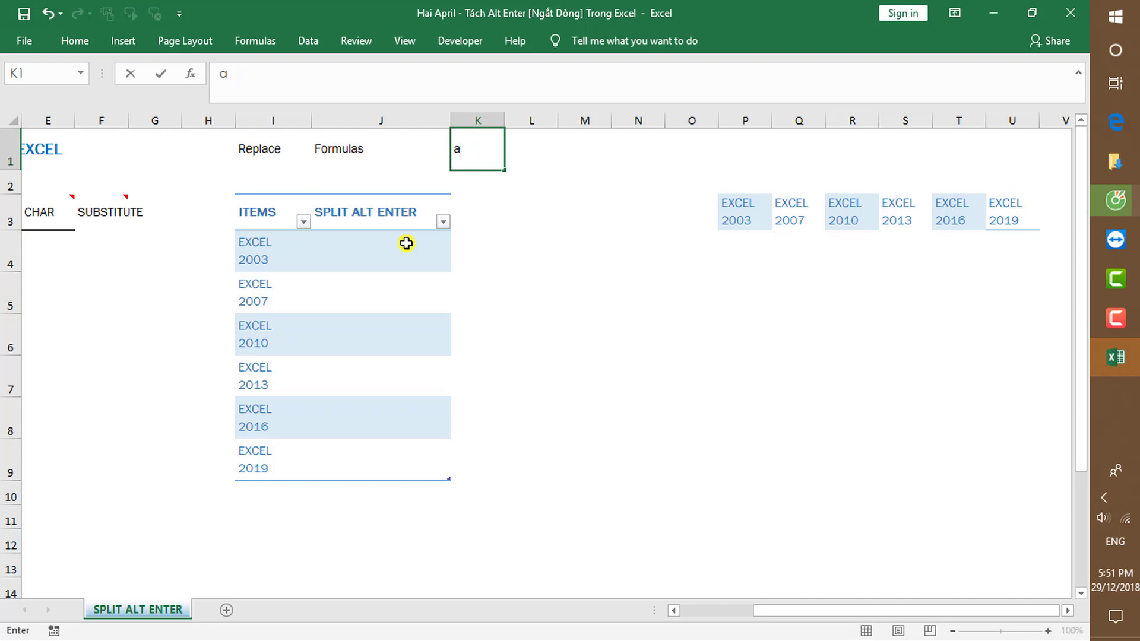
key("BackSpace")
type("VBA")
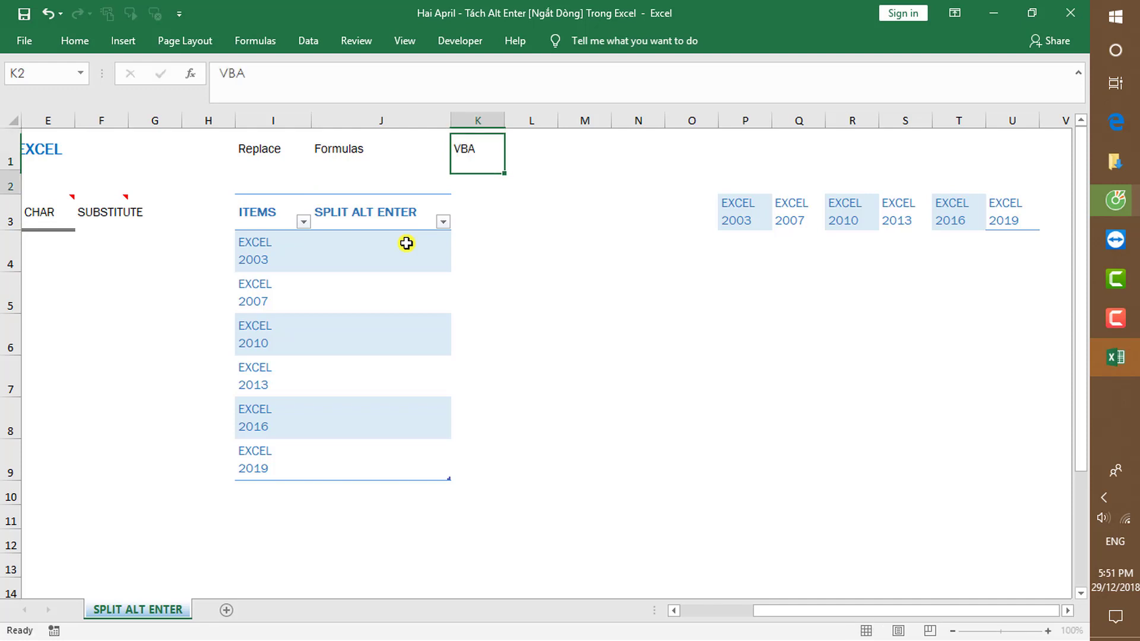
key("shift+Tab")
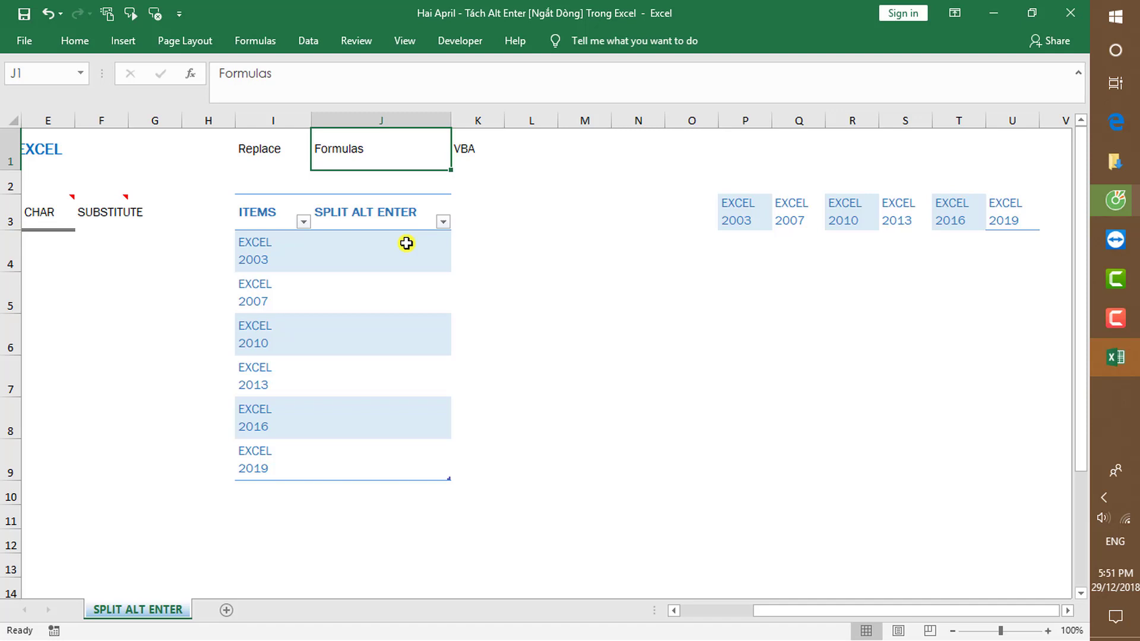
Give the Formulas cell J1 a yellow fill
key("alt+h")
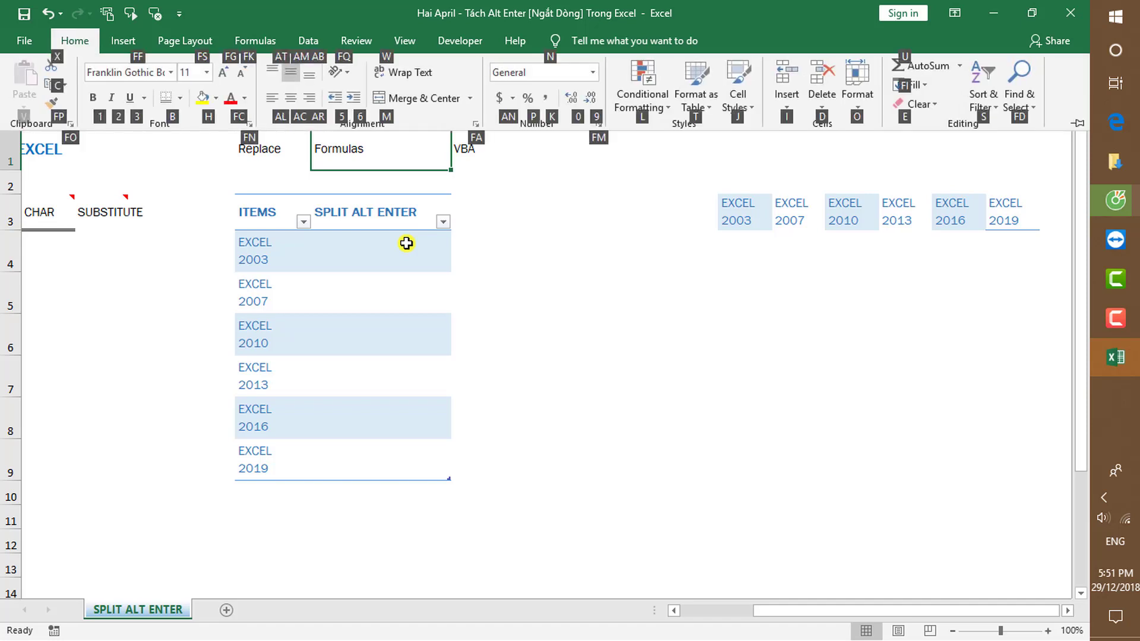
key("h")
key("n")
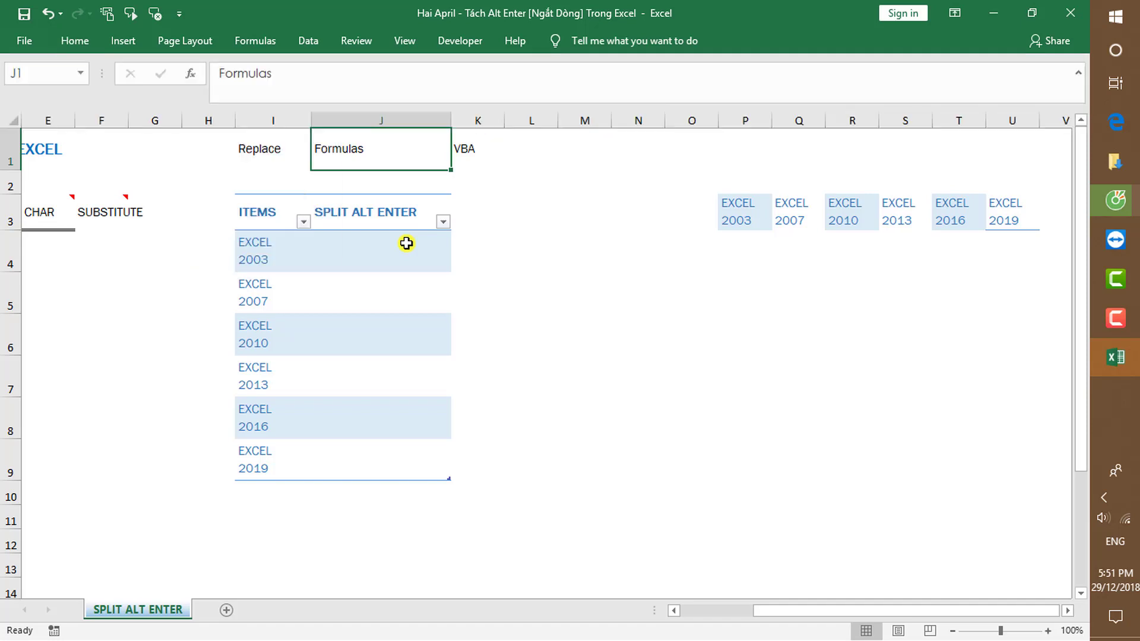
key("alt+h")
key("h")
key("Down")
key("Down")
key("Down")
key("Down")
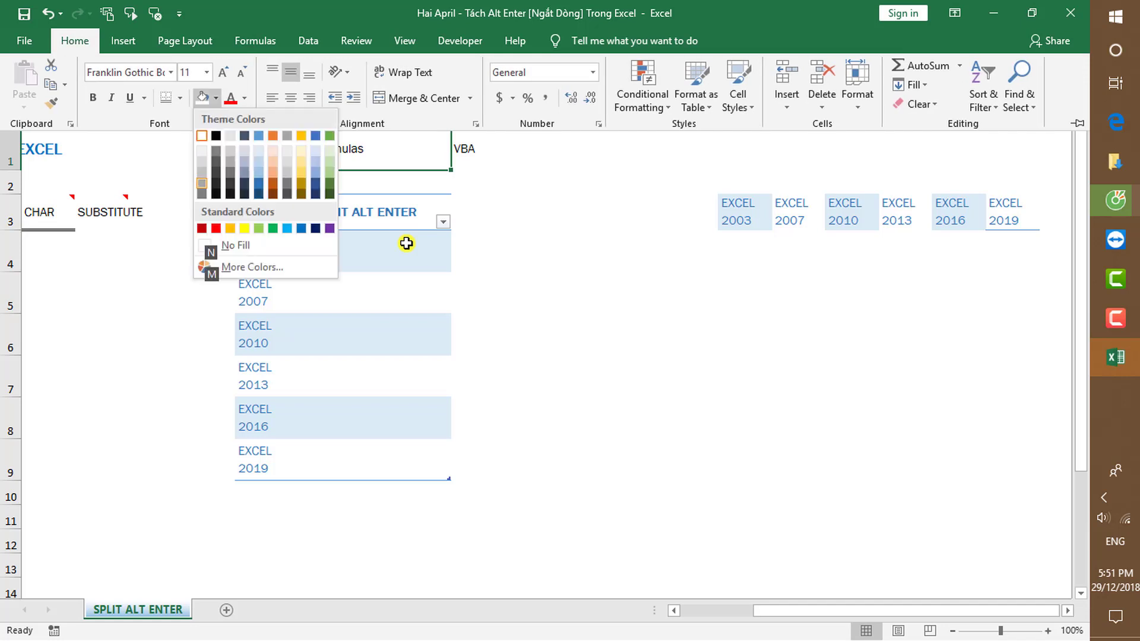
key("Right")
key("Right")
key("Right")
key("Down")
key("Down")
key("Return")
key("Left")
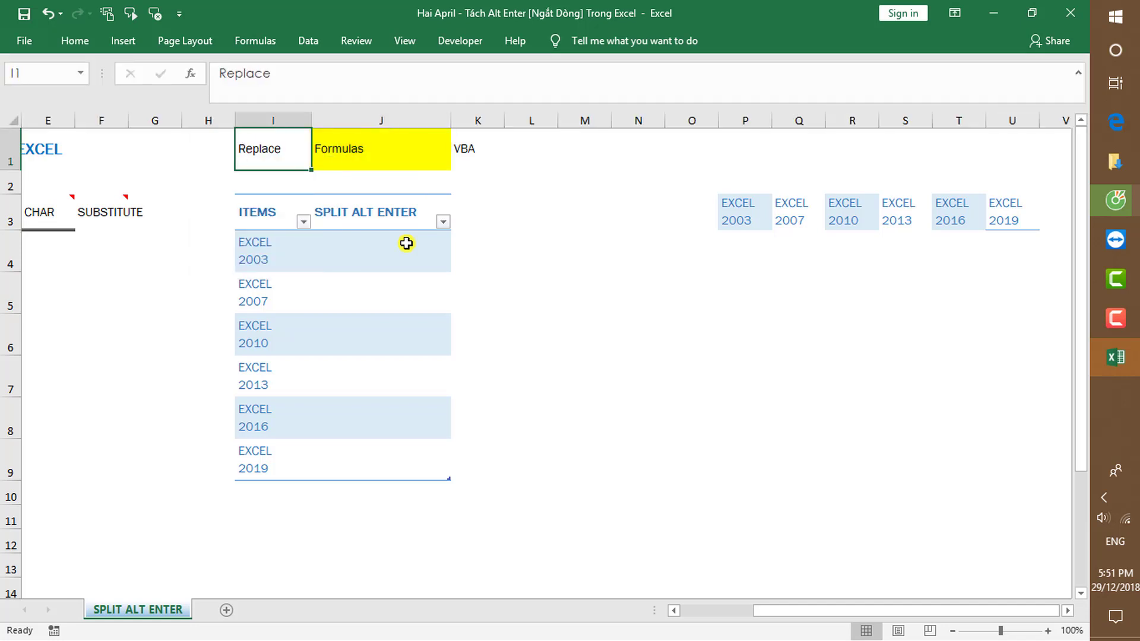
key("Right")
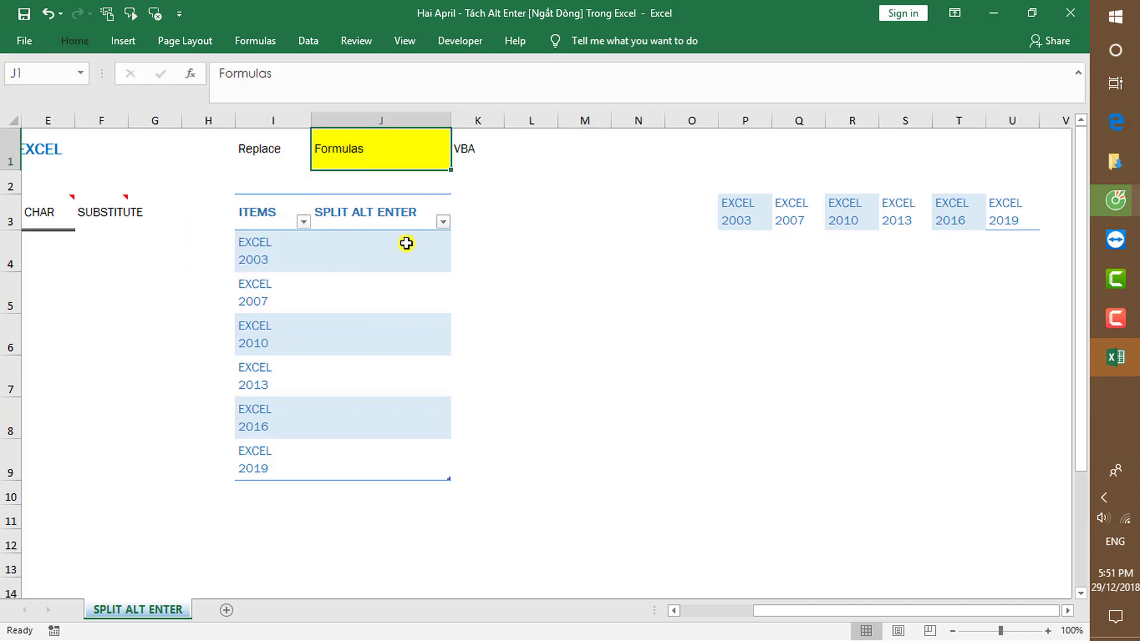
key("alt+h")
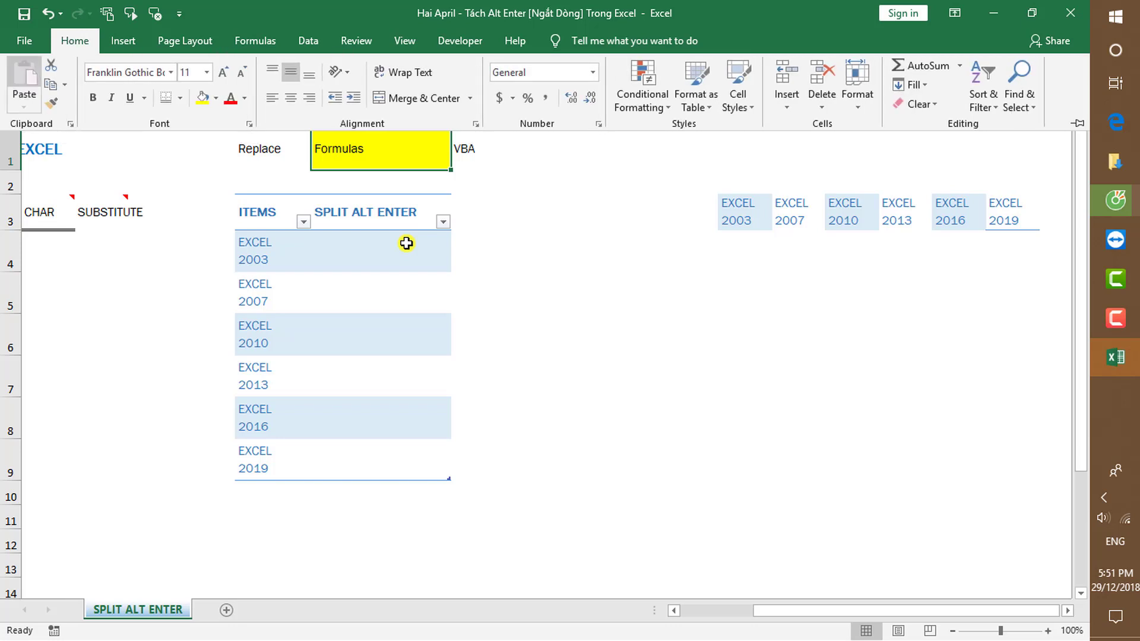
key("Escape")
Look over the KÝ TỰ helper area in rows 2–4, ending at cell J2
key("Down")
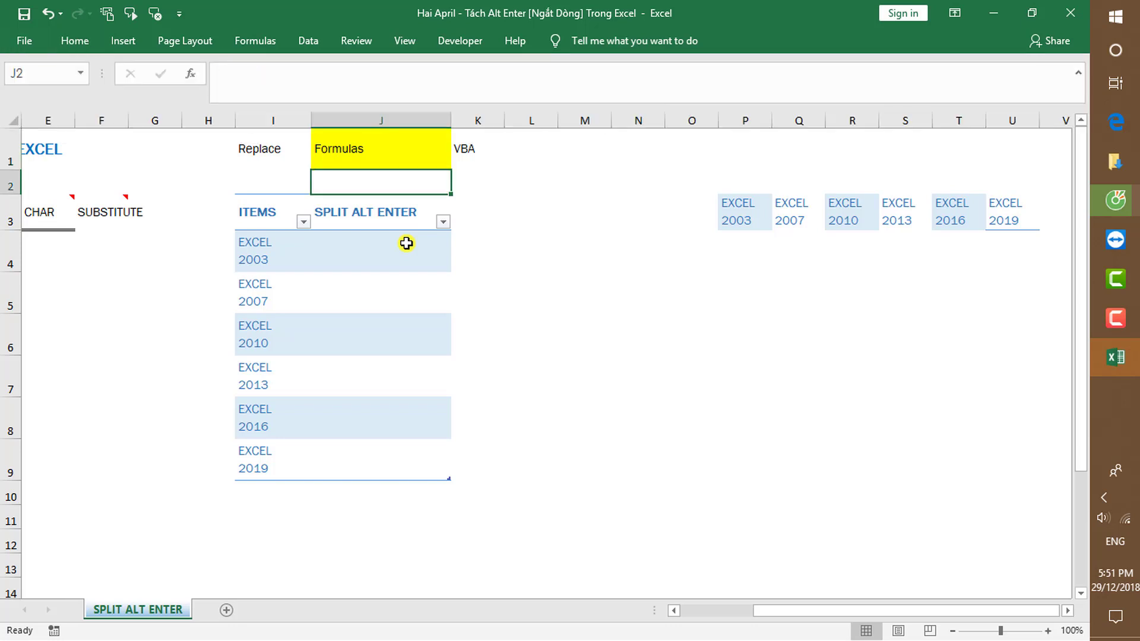
key("Left")
key("Left")
key("Left")
key("Left")
key("Left")
key("Left")
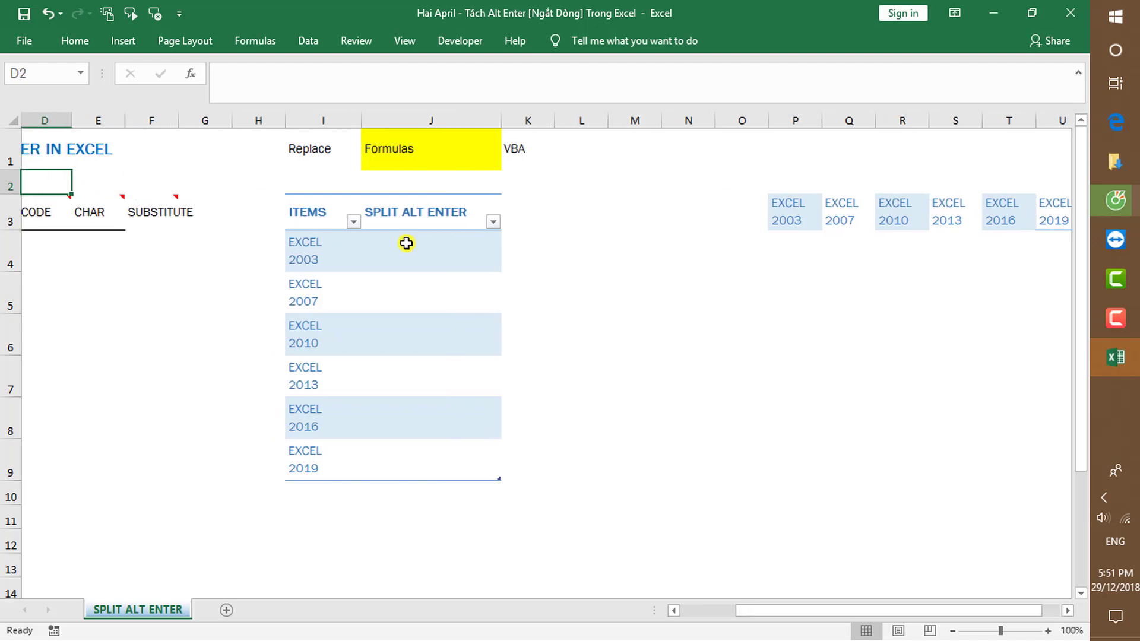
key("Left")
key("Down")
key("Left")
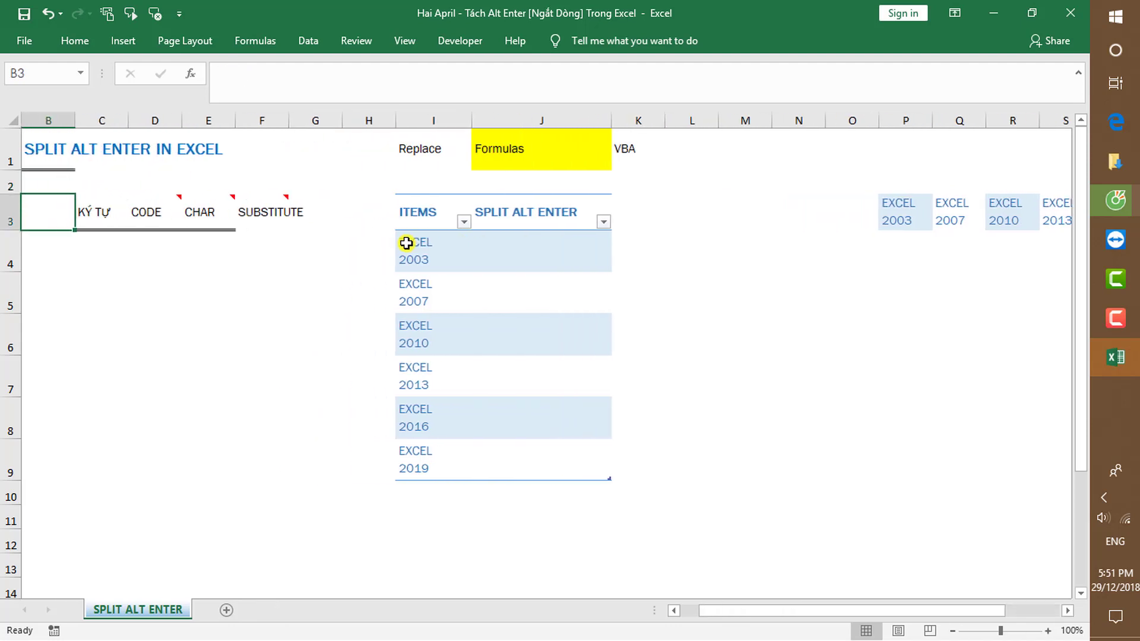
key("Down")
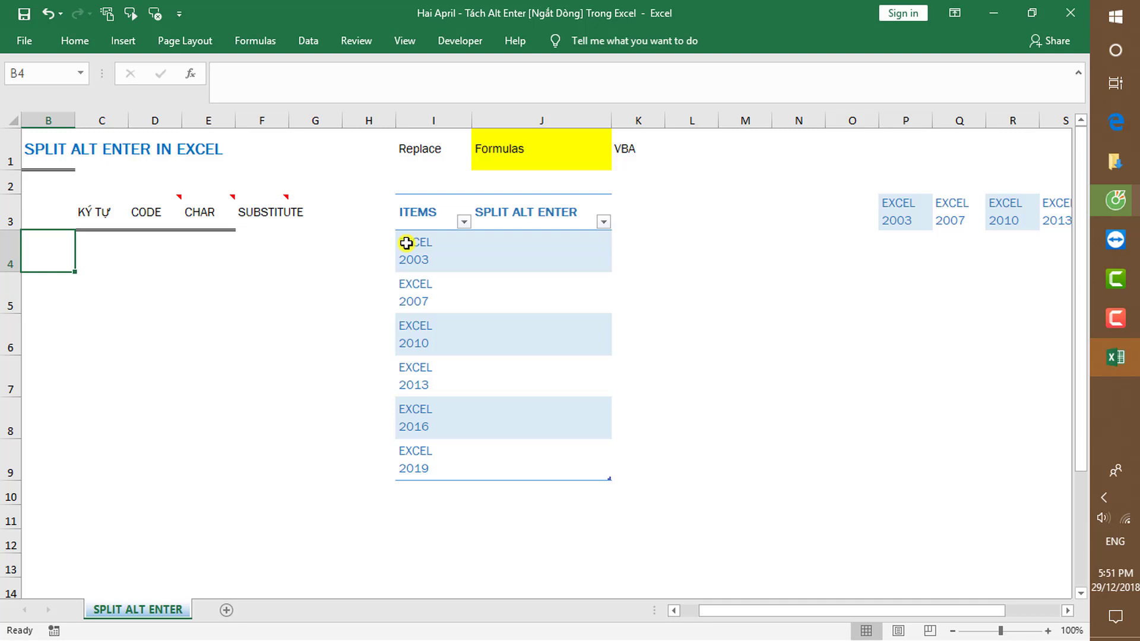
key("Up")
key("Right")
key("Up")
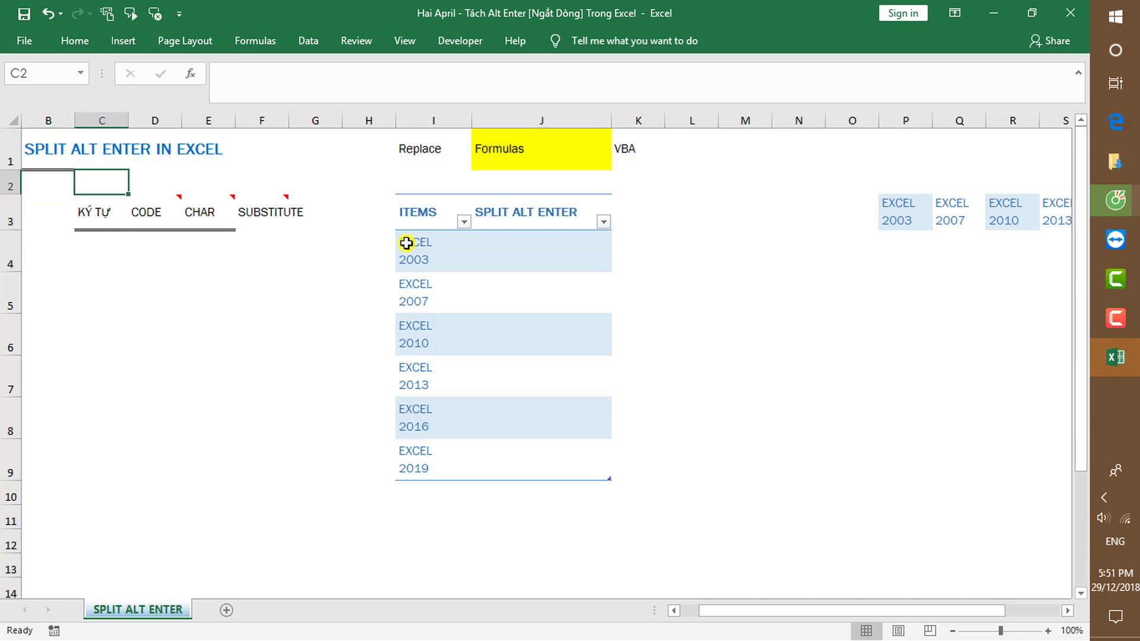
key("Right")
key("Right")
key("Right")
key("Right")
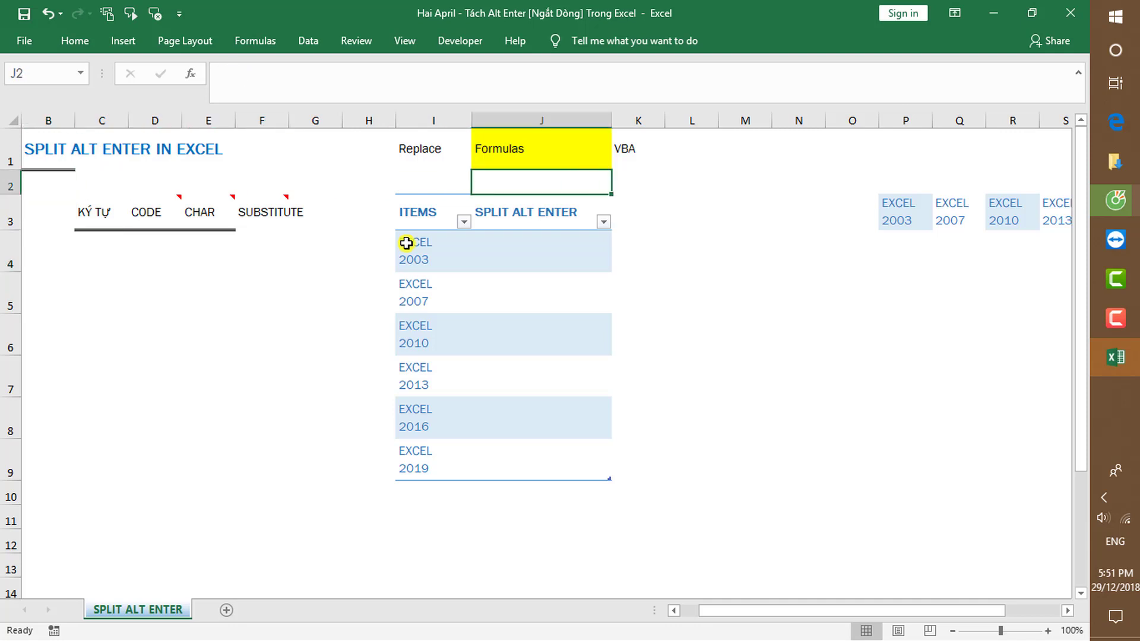
Type 'Xác định Atl Enter làm sao?' into H2, then go to C4 under KÝ TỰ
key("Left")
key("Left")
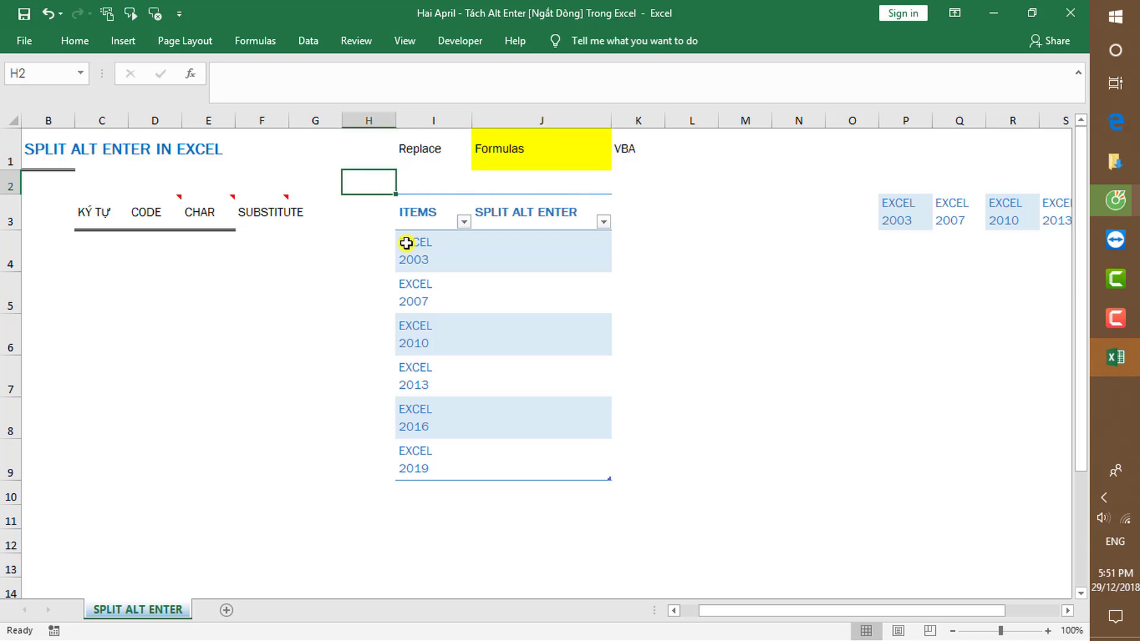
type("Lb")
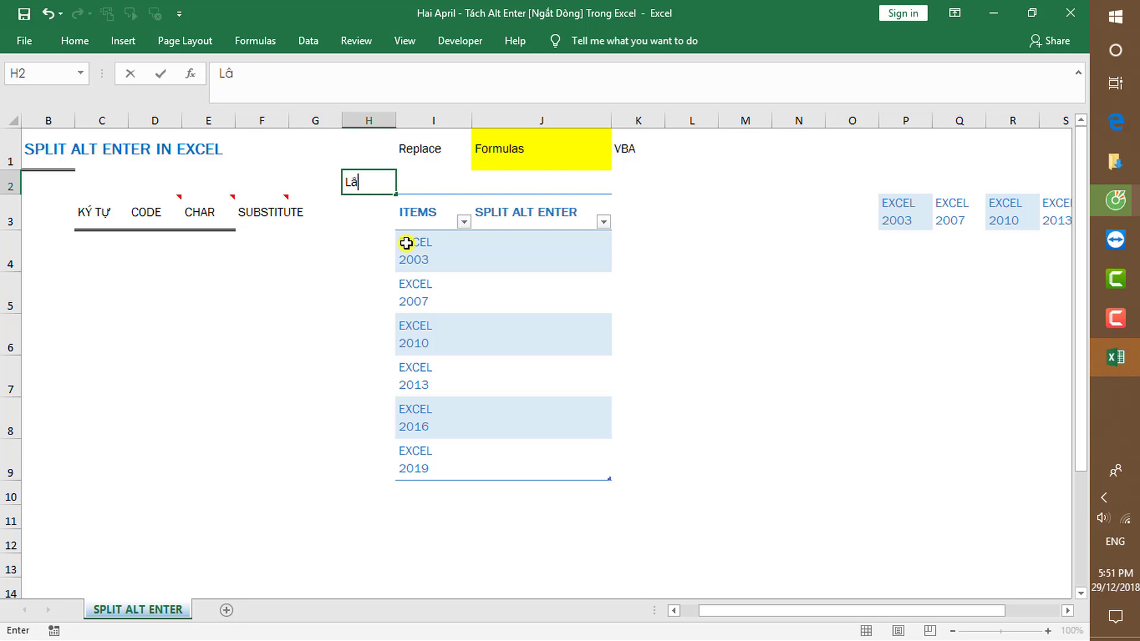
key("BackSpace")
key("BackSpace")
type("Xác đ")
type("ịnh Atl")
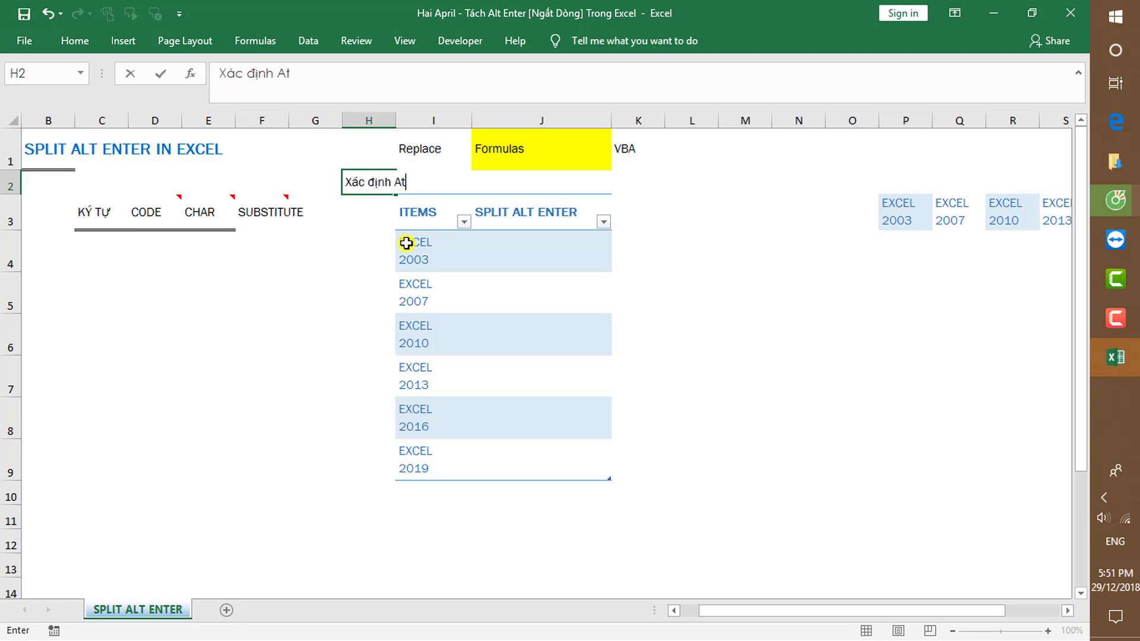
type(" Ec")
key("BackSpace")
type("nter")
key("BackSpace")
type("làm sao")
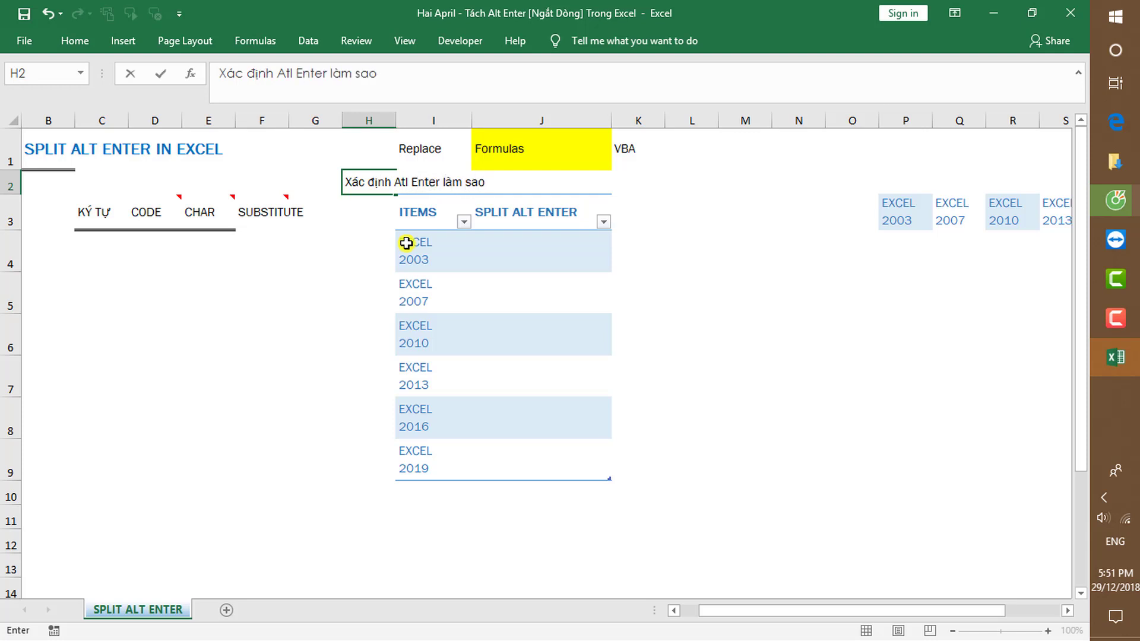
type("?")
key("Return")
key("Left")
key("Left")
key("Left")
key("Left")
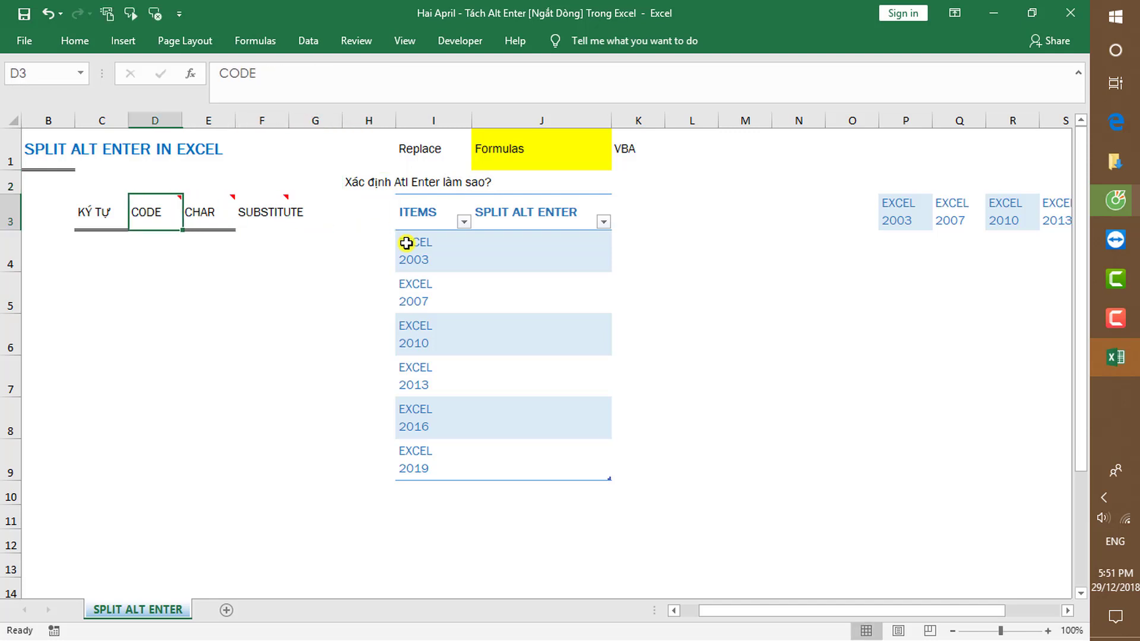
key("Left")
key("Down")
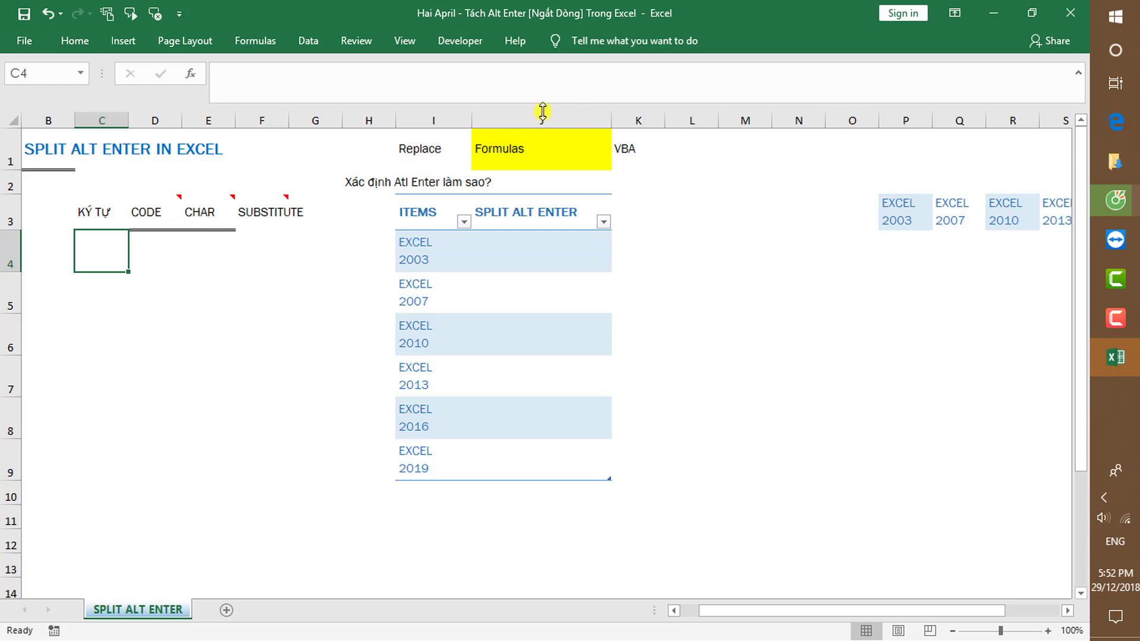
mouse_move(156, 212)
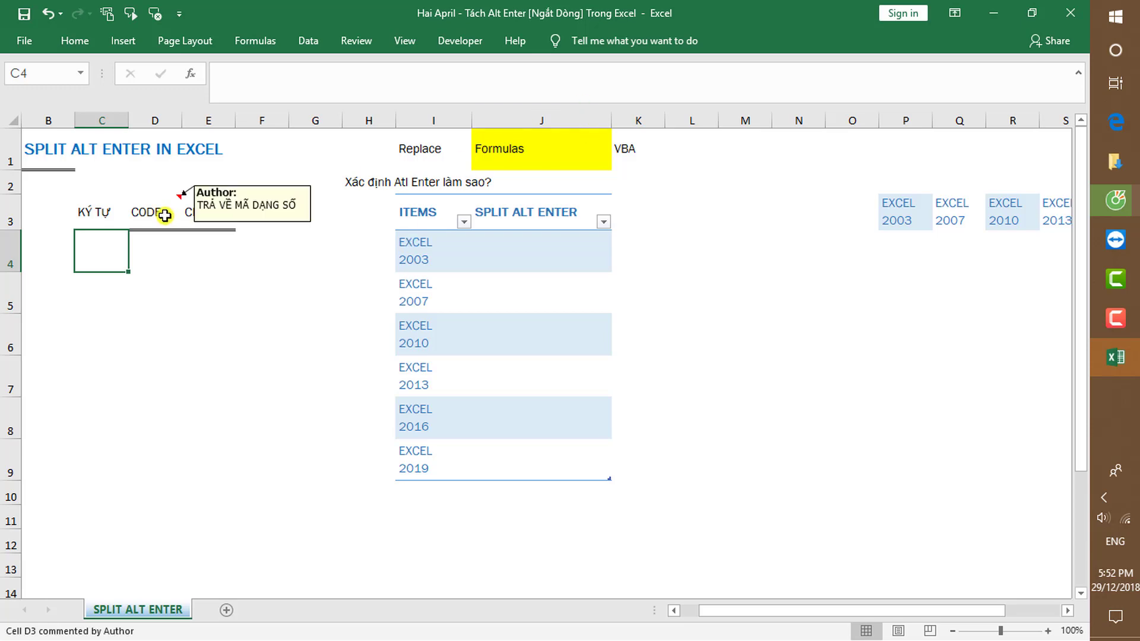
left_click(164, 215)
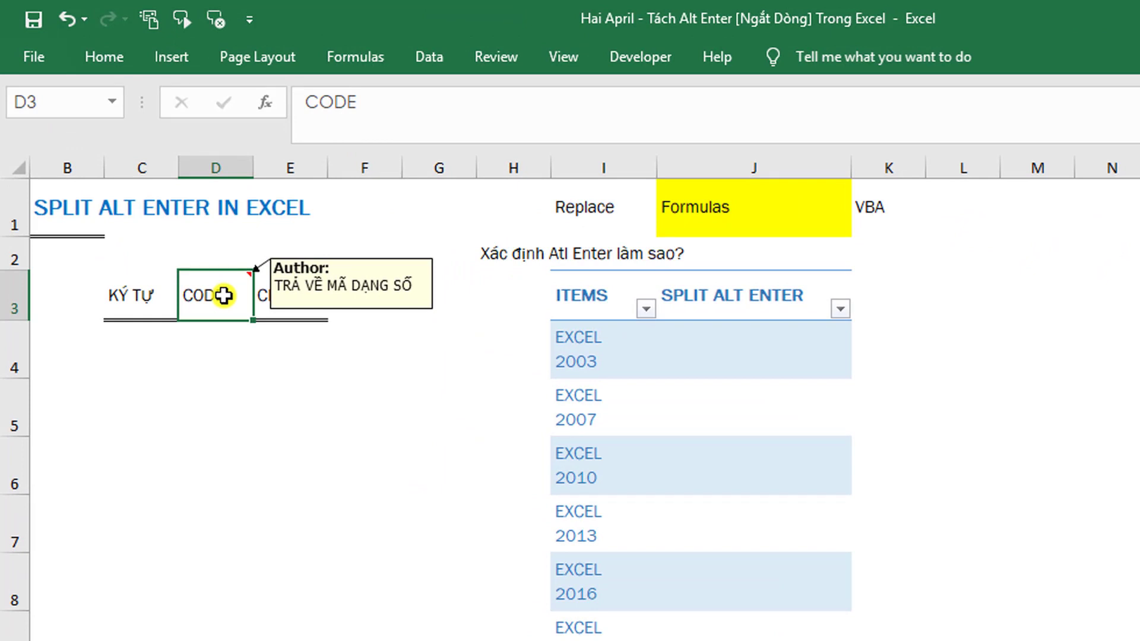
left_click(140, 351)
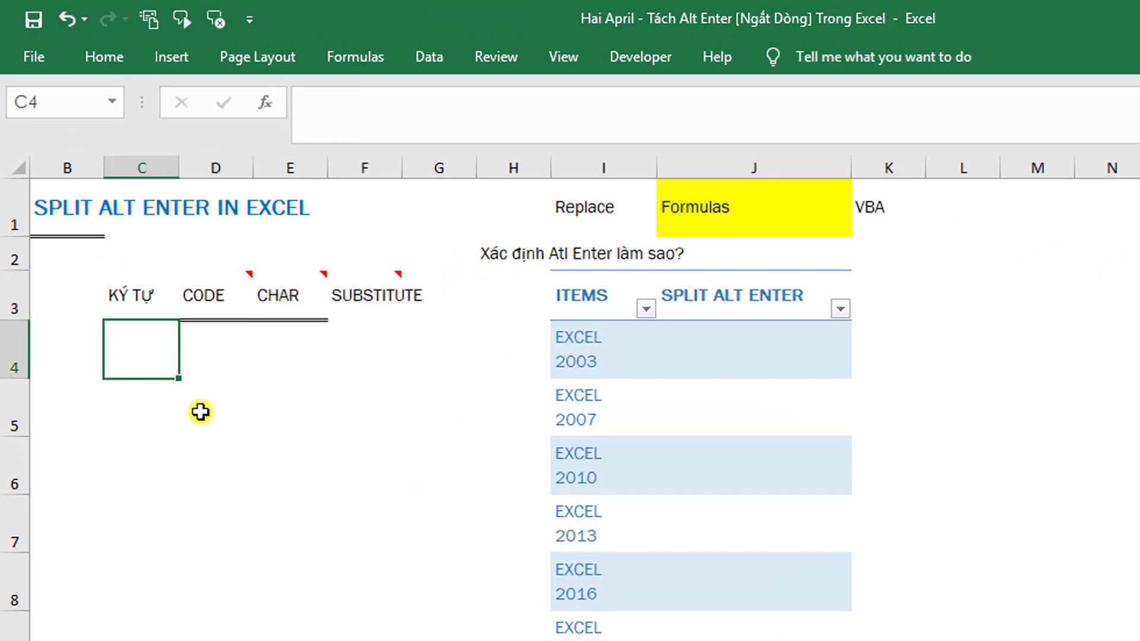
Enter capital A in C4 and B in C5
type("a")
key("Return")
key("Up")
type("A")
key("Return")
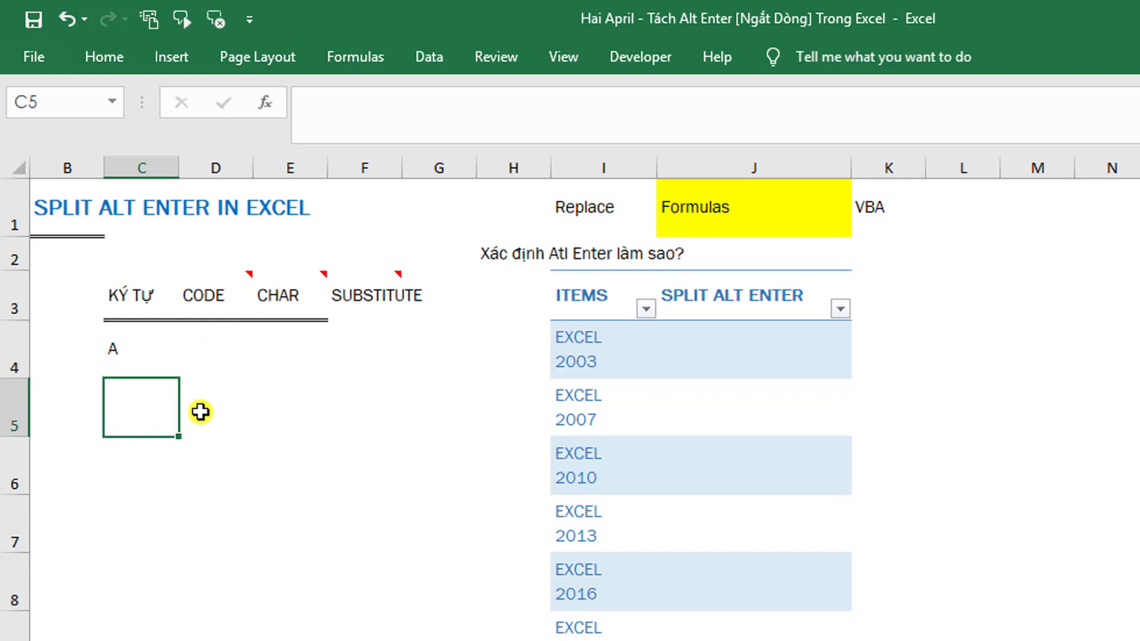
type("B")
key("Return")
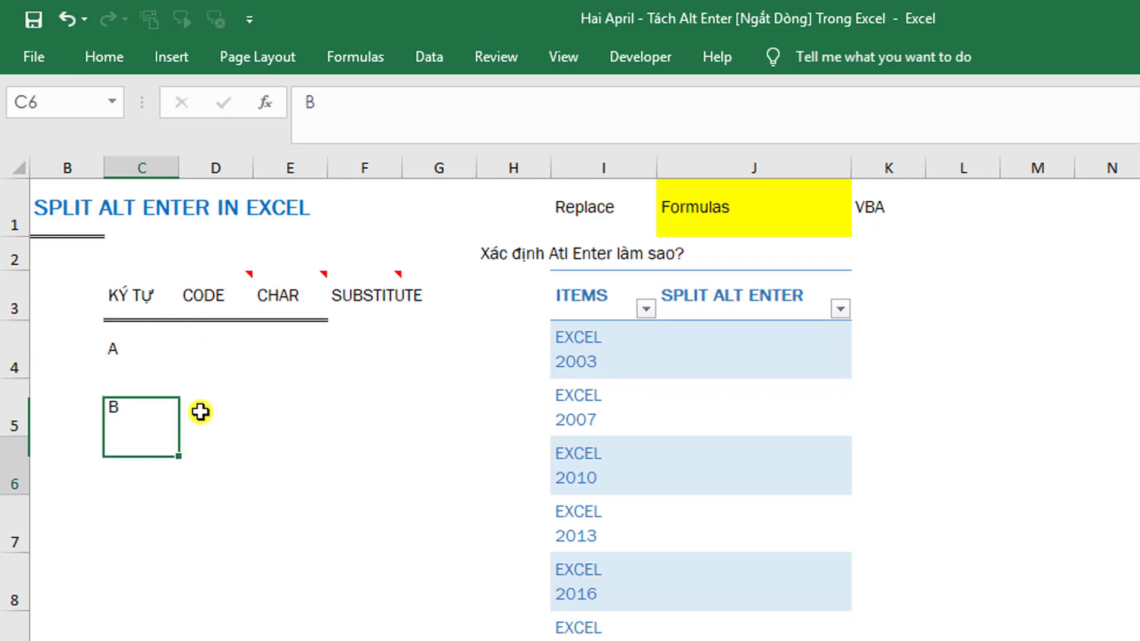
Extend the A, B series with the fill handle down to C7, adding C and D
key("Up")
key("Up")
key("shift+Down")
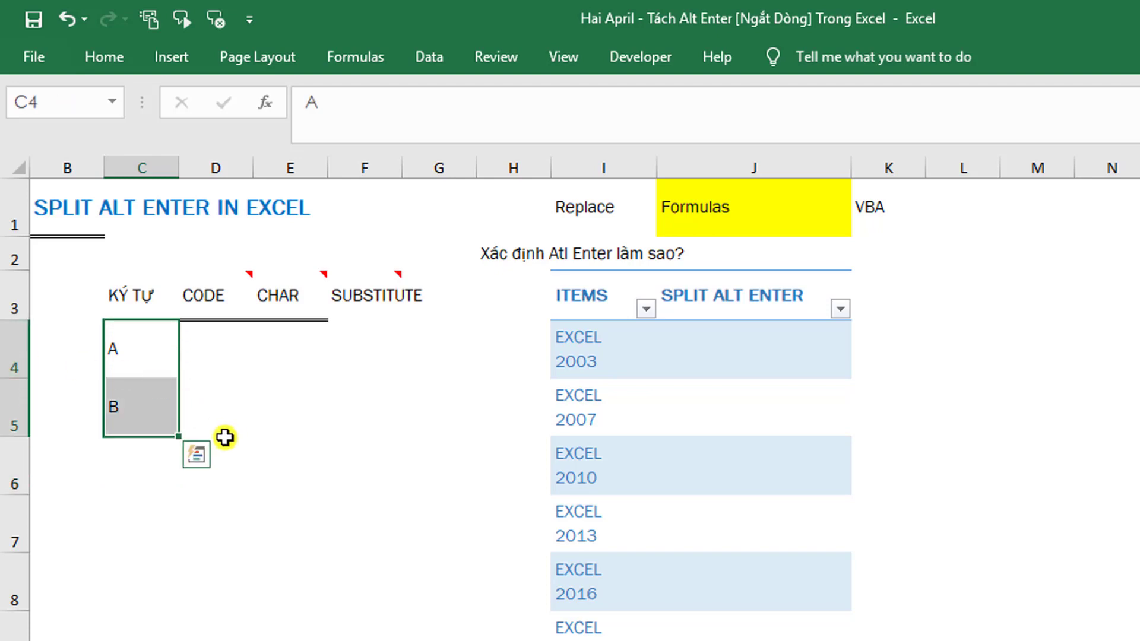
left_click_drag(179, 438, 190, 558)
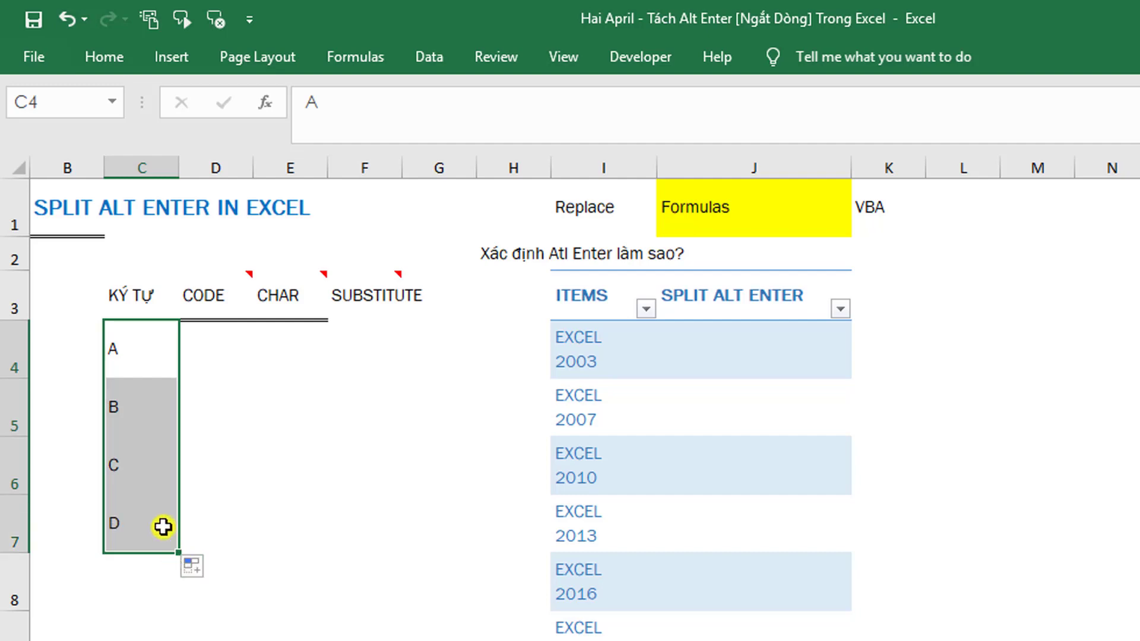
left_click(163, 526)
left_click(160, 352)
left_click(204, 355)
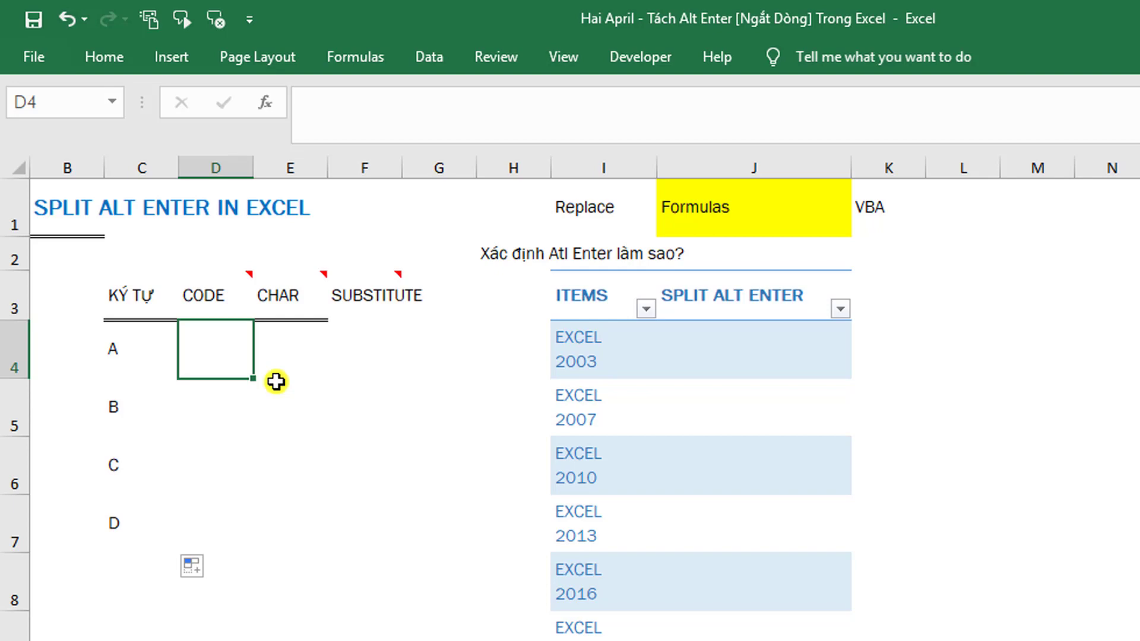
Enter =CODE(C4) in D4 and fill it down through D7
type("=")
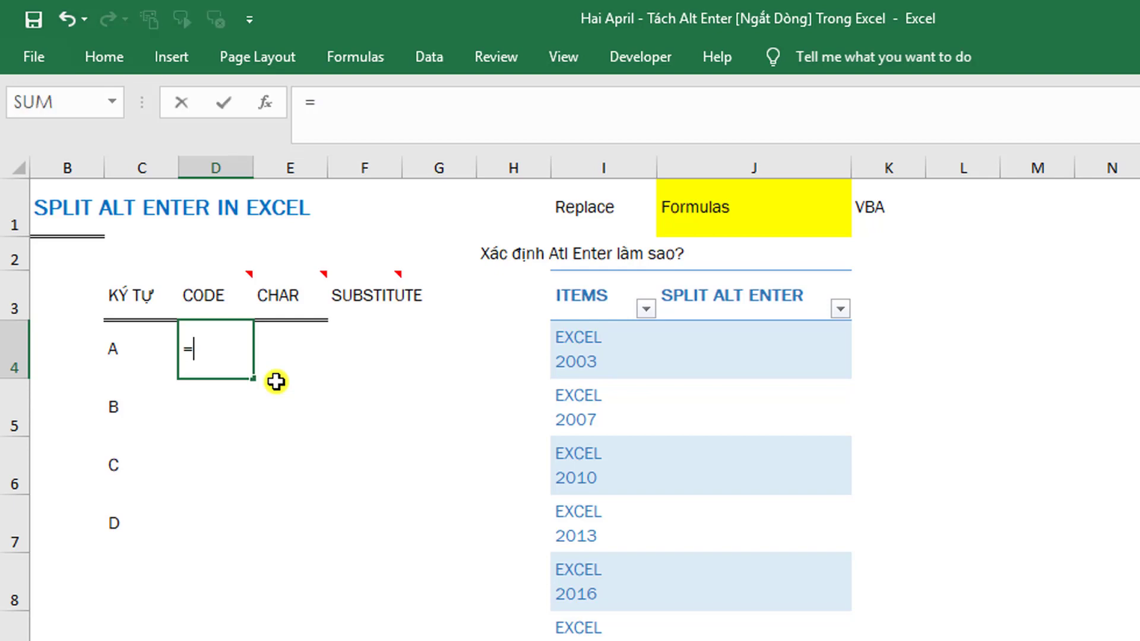
type("co")
key("Tab")
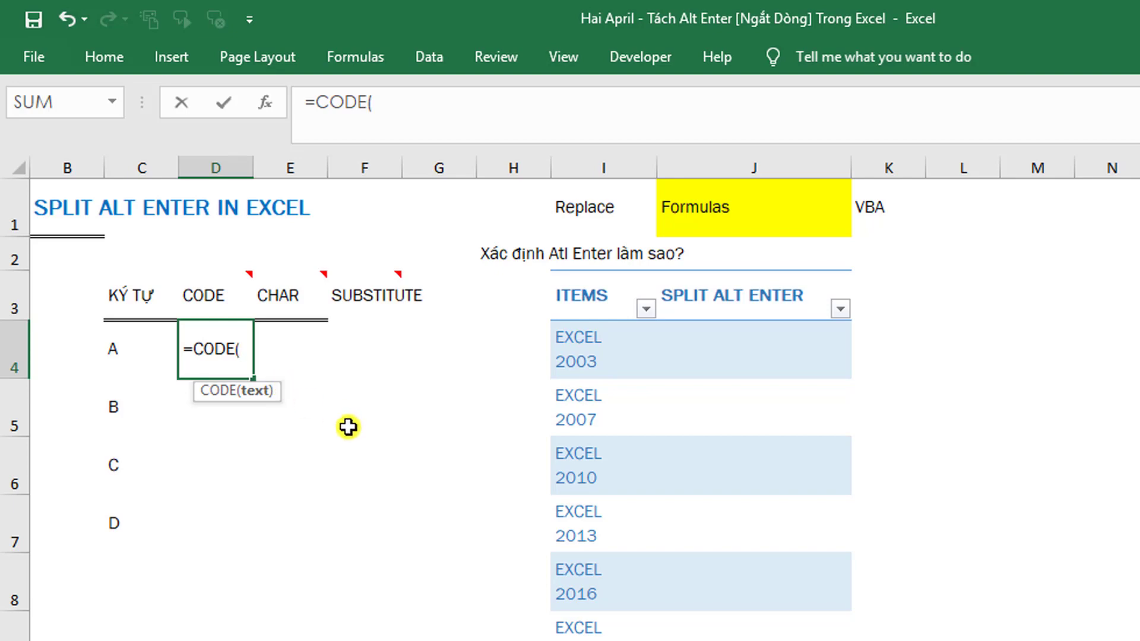
key("Left")
key("Return")
key("Up")
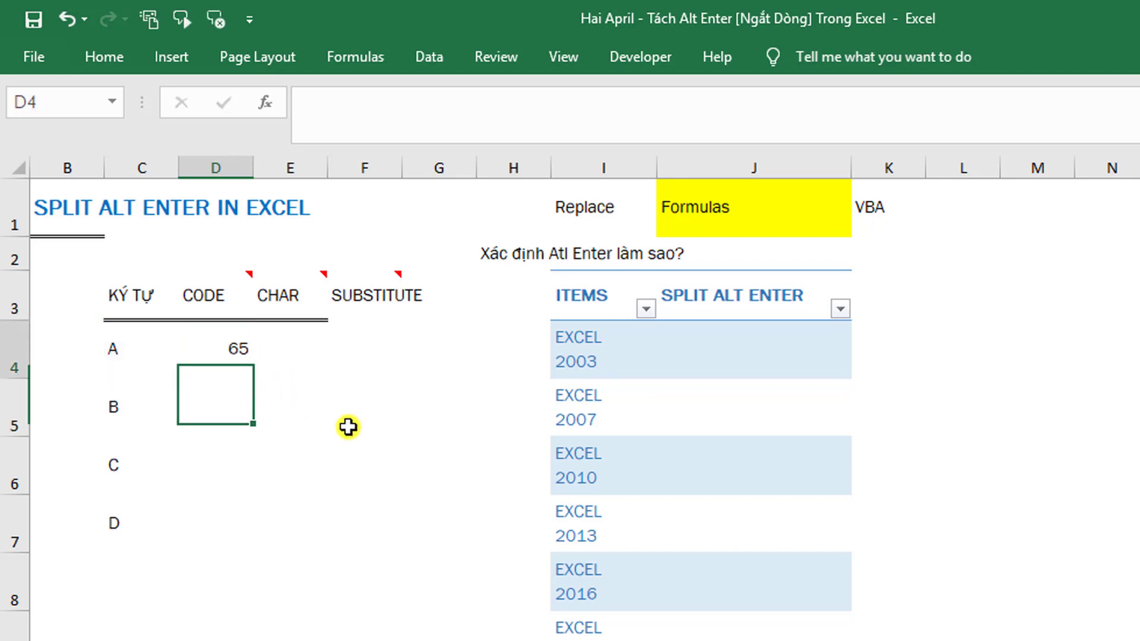
key("shift+Down")
key("shift+Down")
key("shift+Down")
key("ctrl+d")
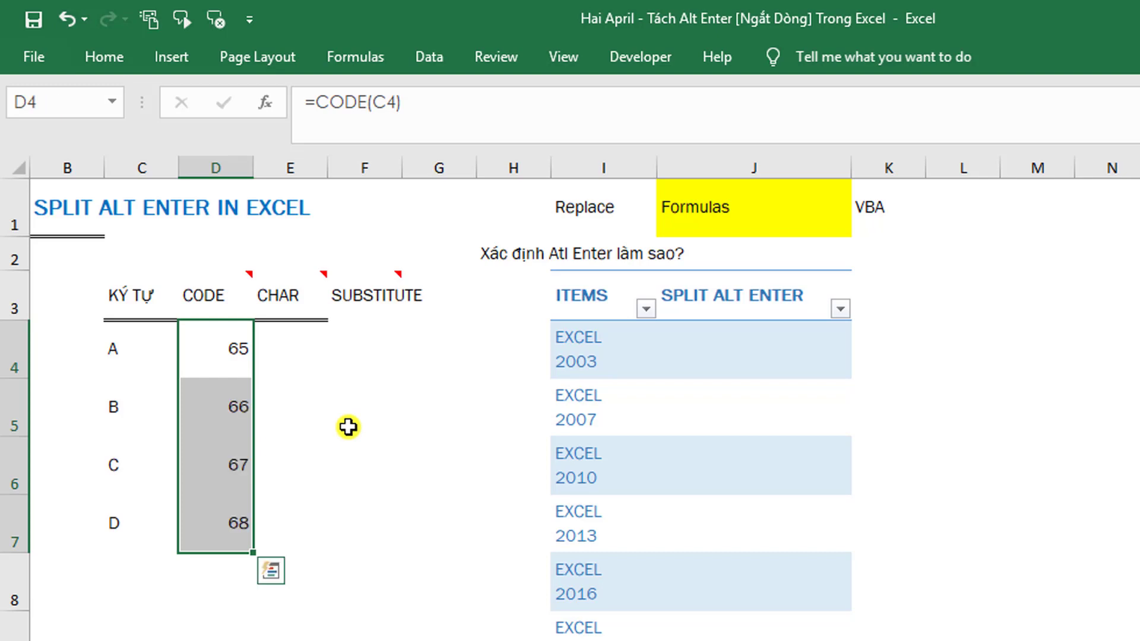
Check the copied CODE formulas in D4:D7, ending at empty cell C8
key("Left")
key("Right")
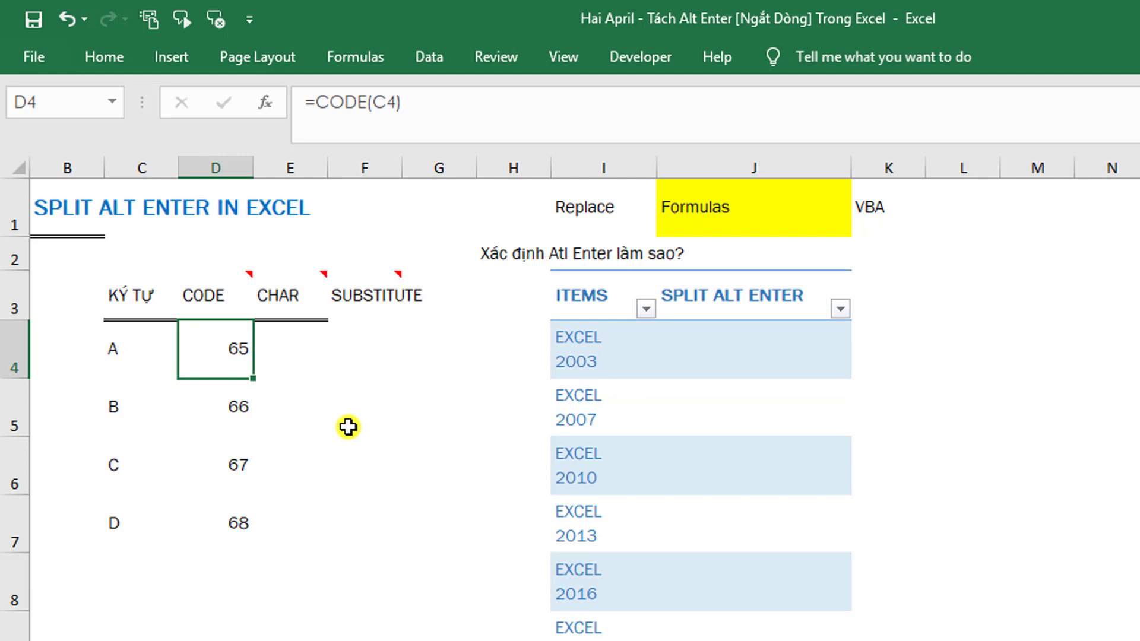
key("Down")
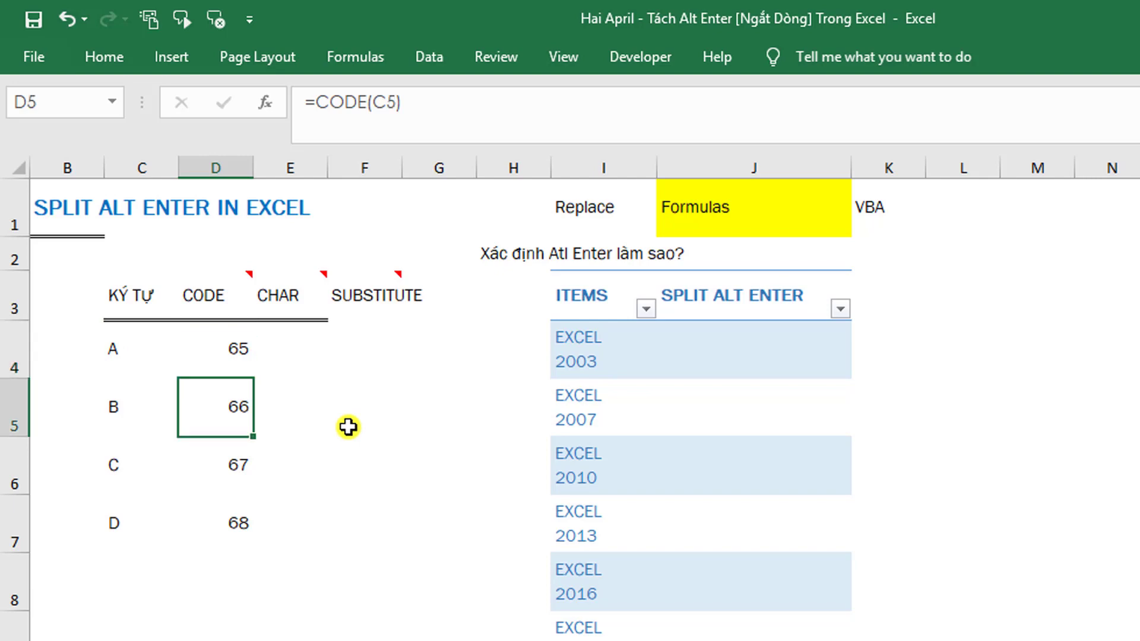
key("Down")
key("Down")
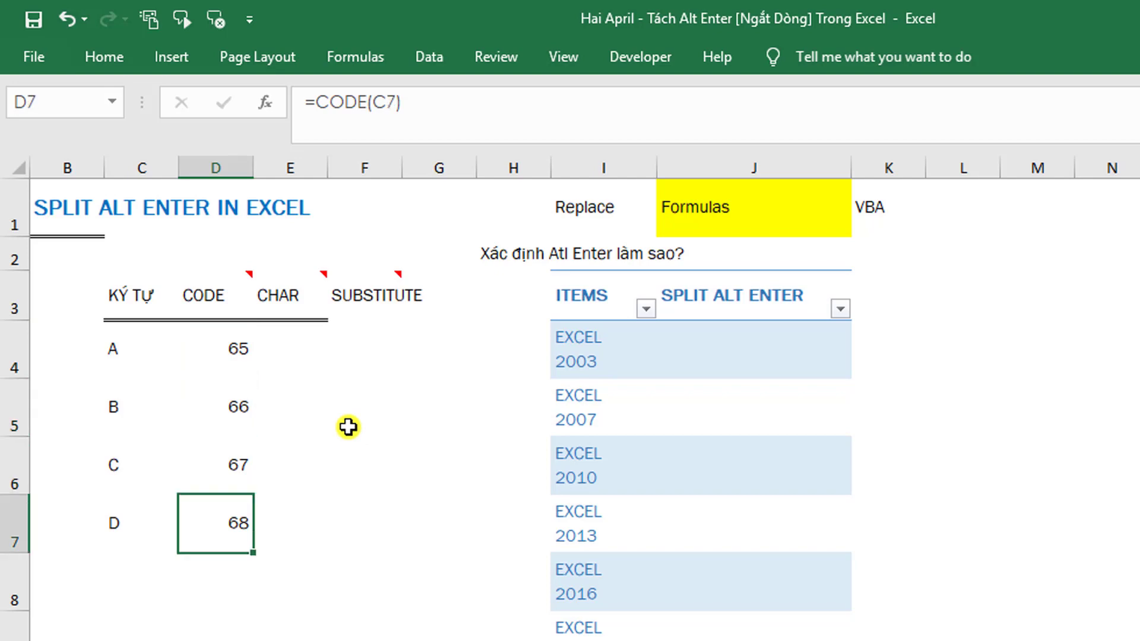
key("Down")
key("Left")
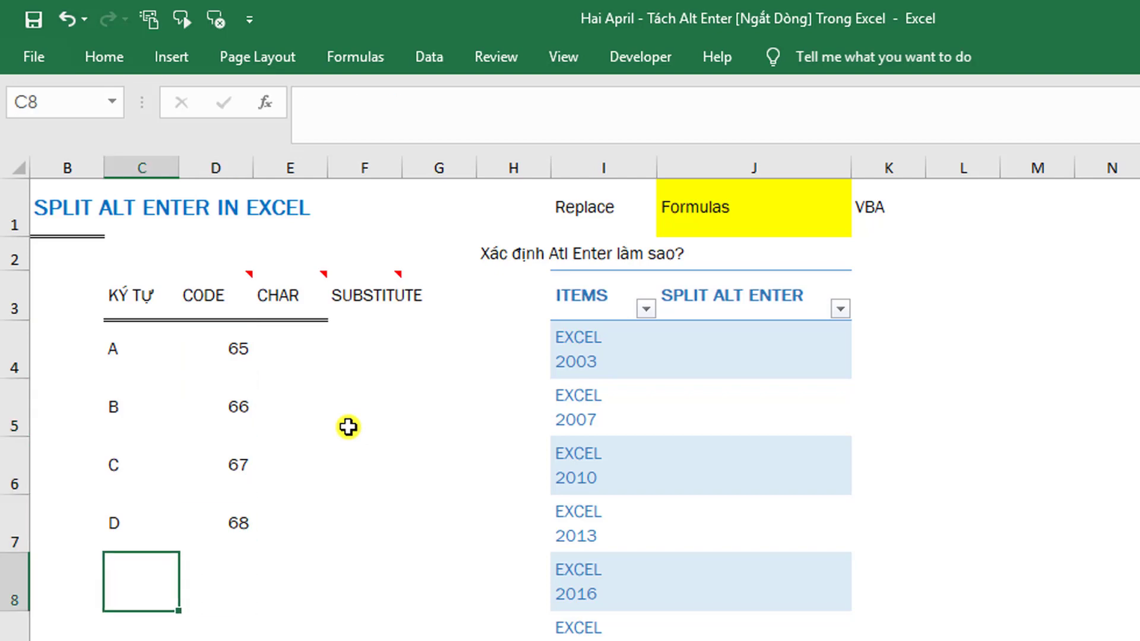
Enter a line-break character in C8 so D8's CODE result shows 10
key("F2")
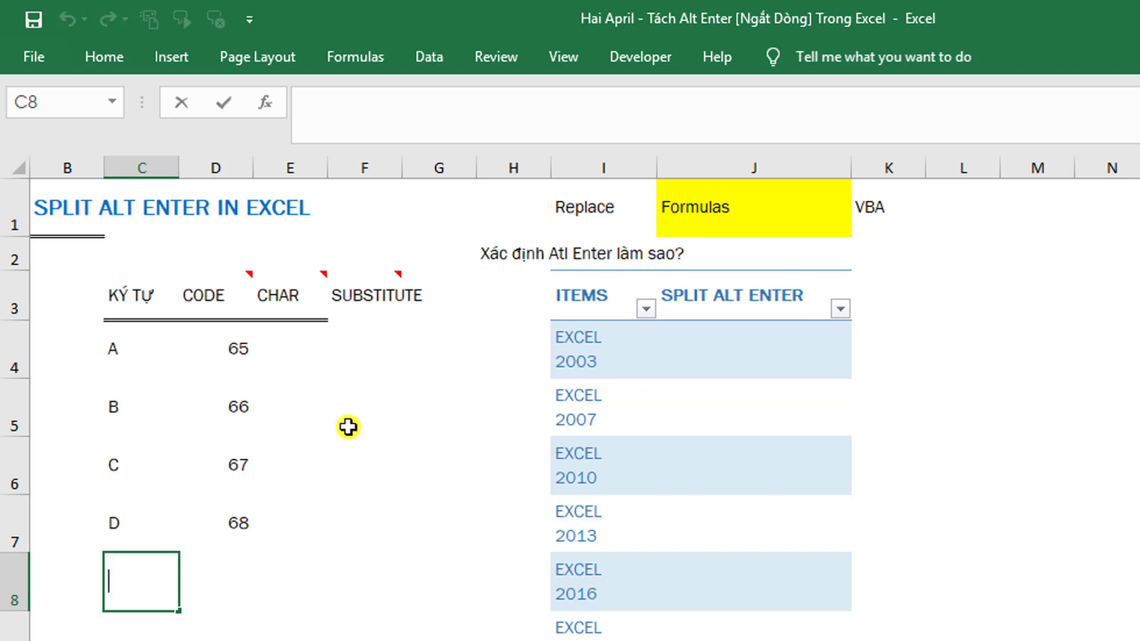
key("alt+Return")
key("ctrl+Return")
key("Right")
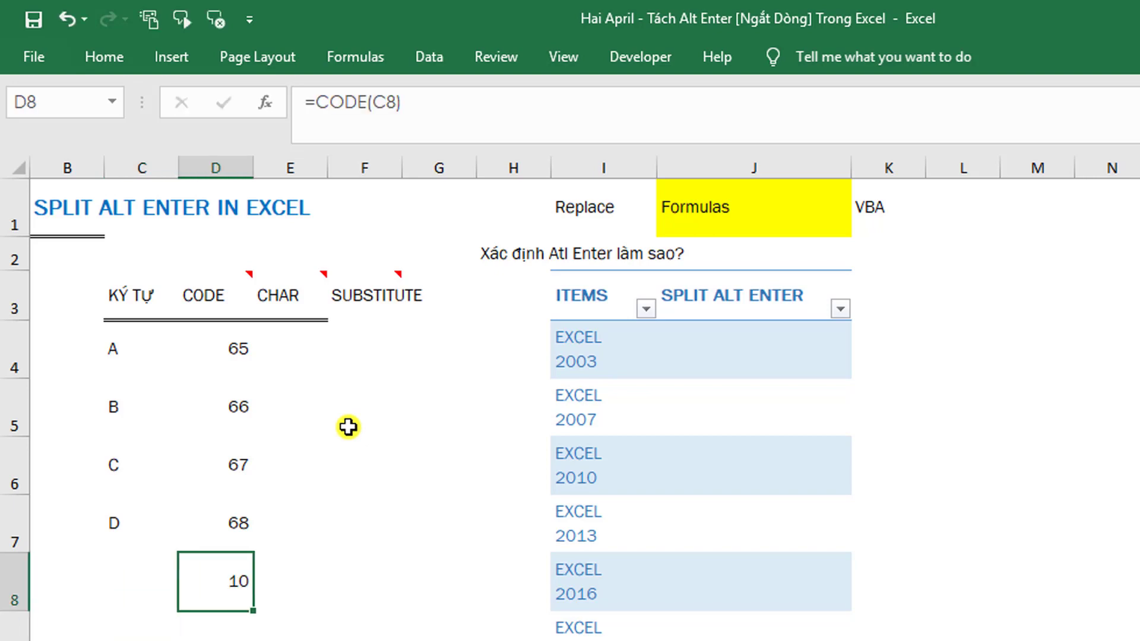
key("Up")
key("Down")
key("Left")
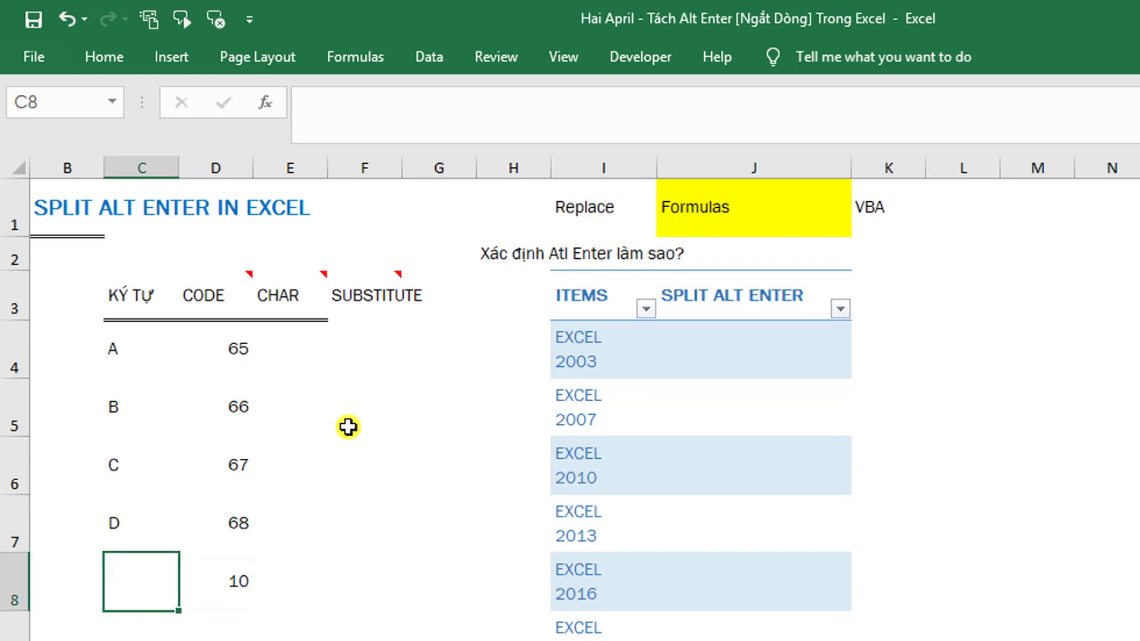
Label B8 'Alt Enter', then move to the top of the CHAR column
key("Left")
type("Al")
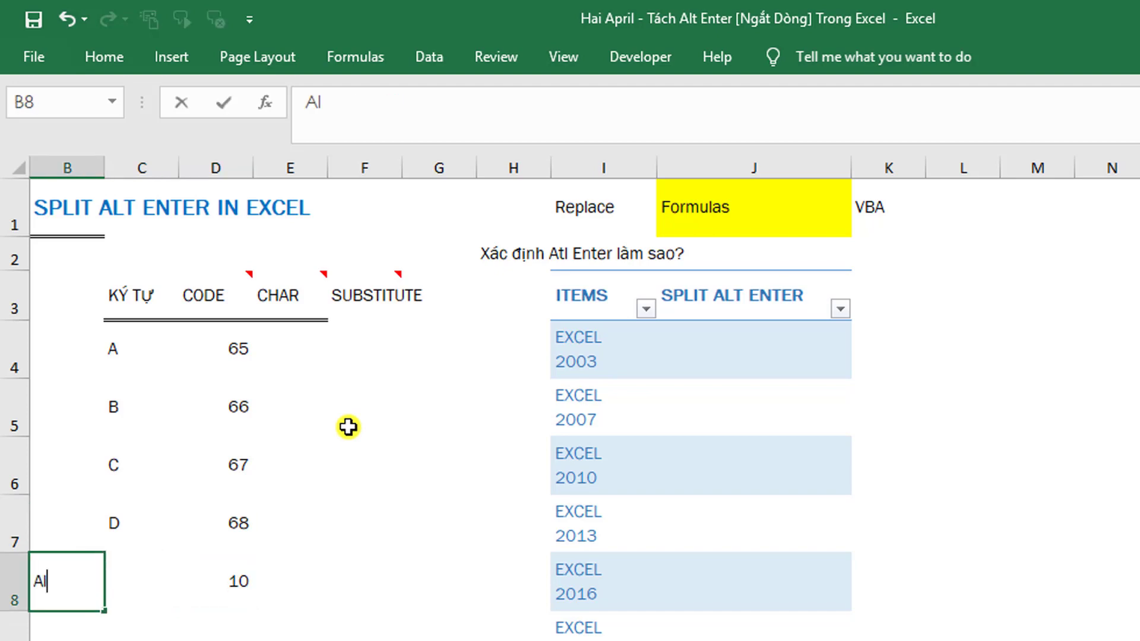
type("t T")
key("BackSpace")
type("Enter")
key("Return")
key("Up")
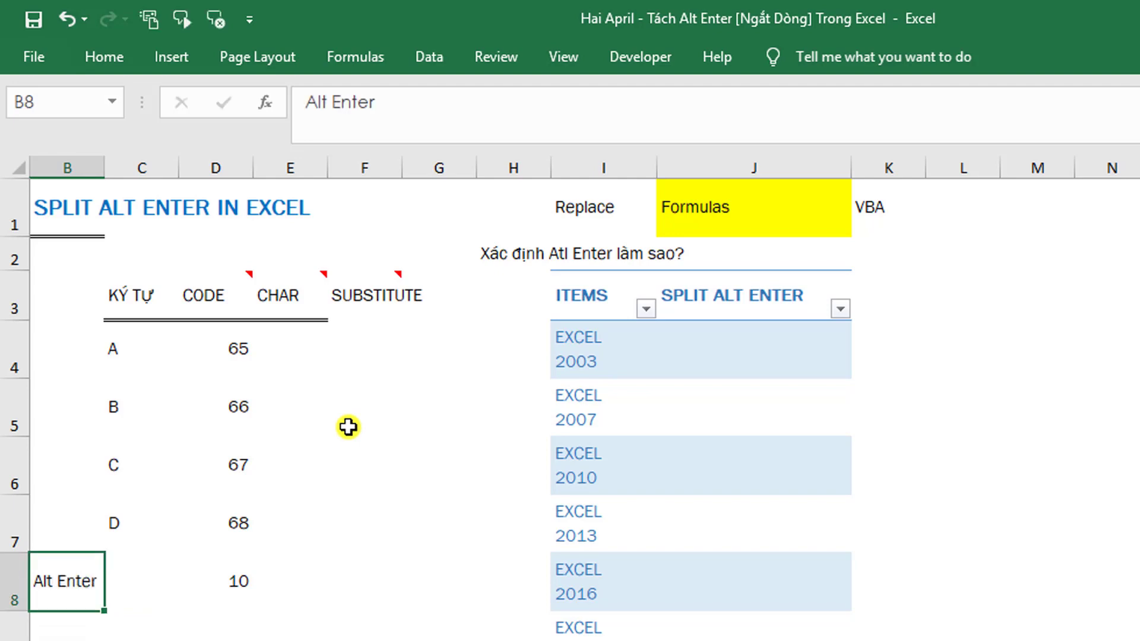
key("Right")
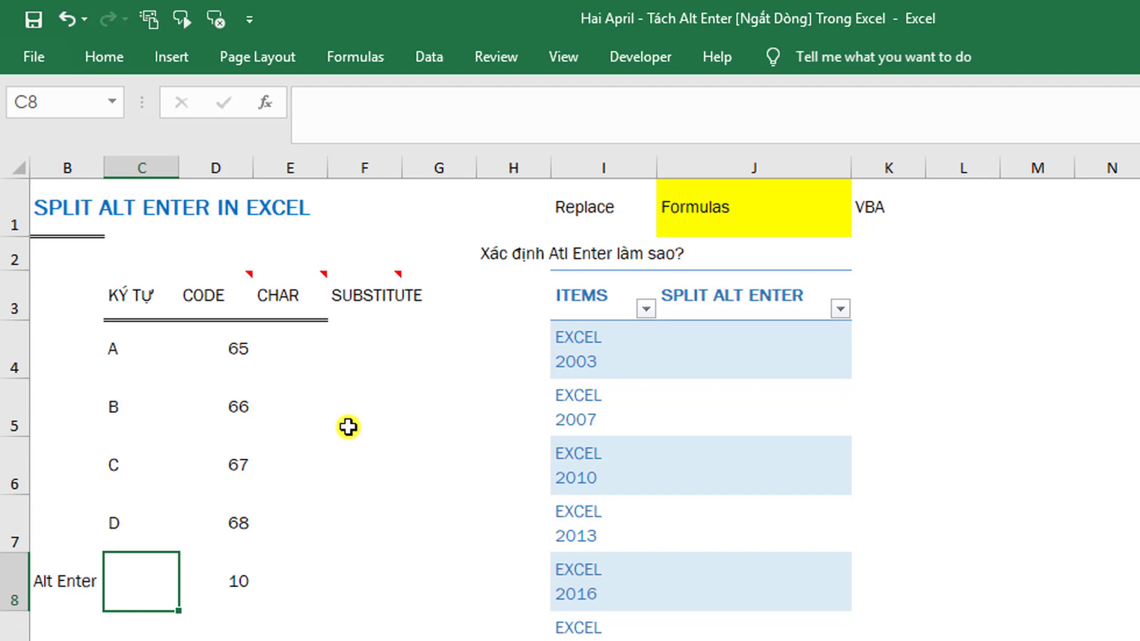
key("Right")
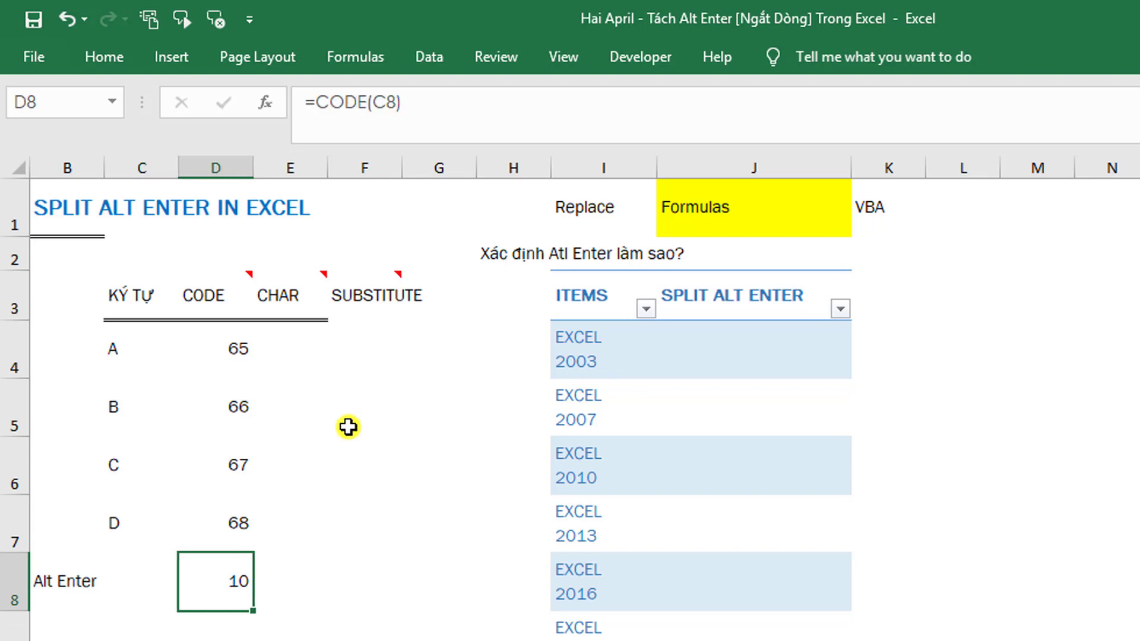
key("Right")
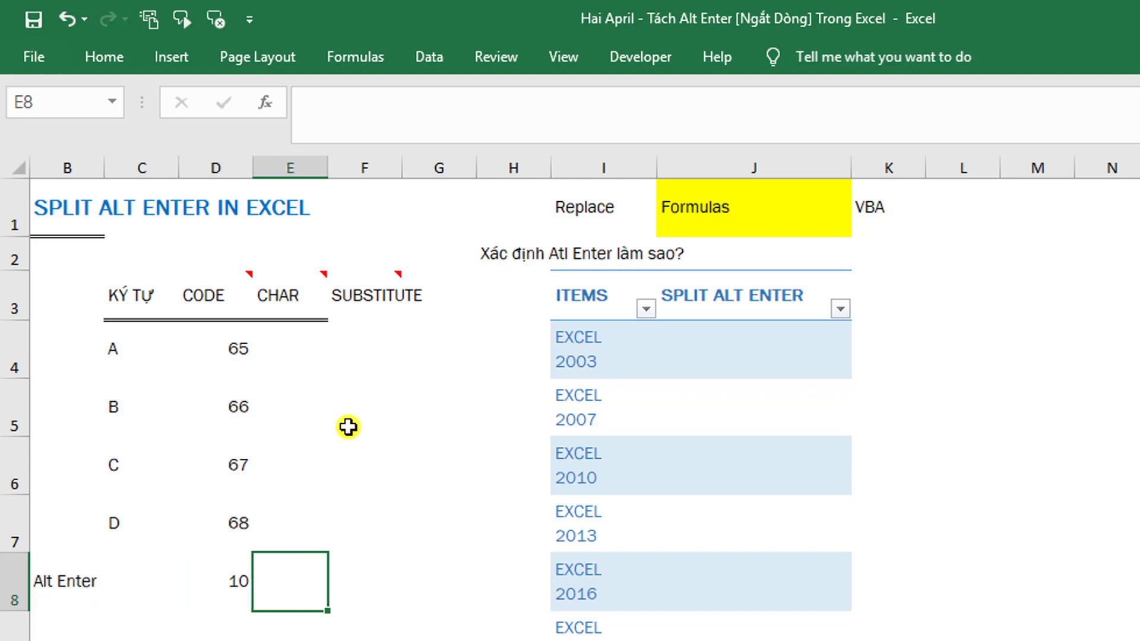
key("ctrl+Up")
Enter =CHAR(65) in E4
key("Down")
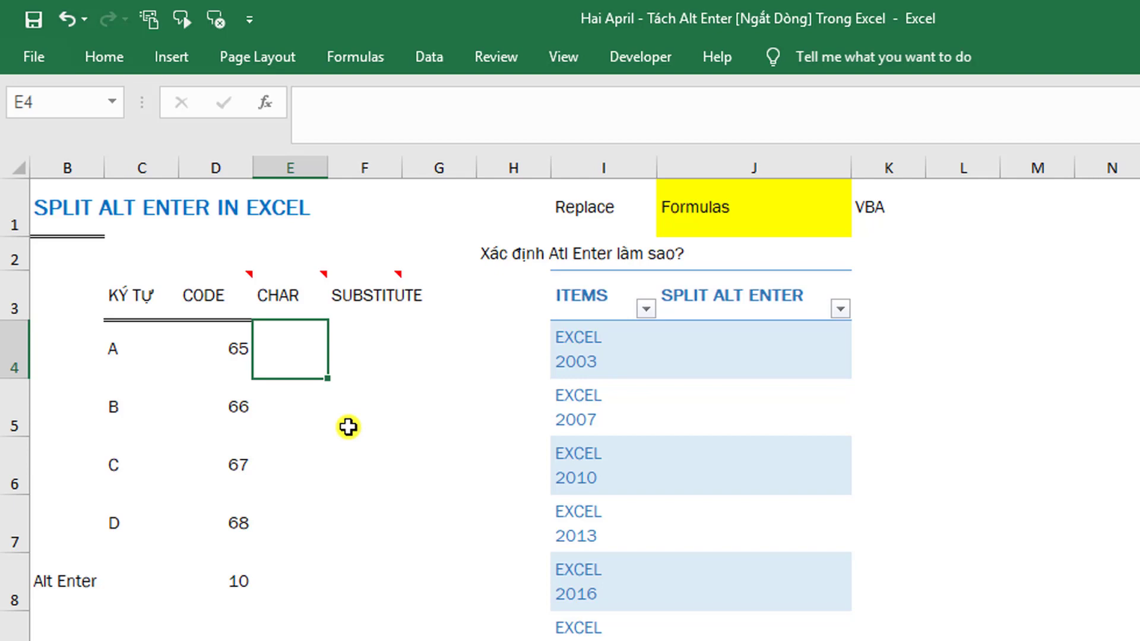
type("=cha")
key("Tab")
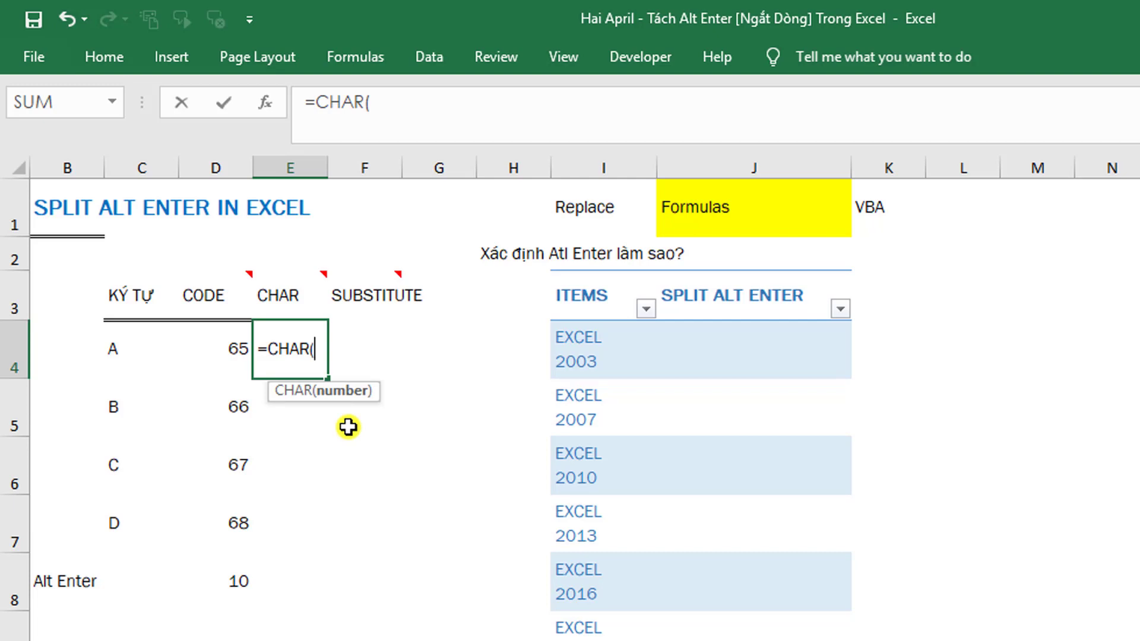
type("65")
key("Return")
key("Up")
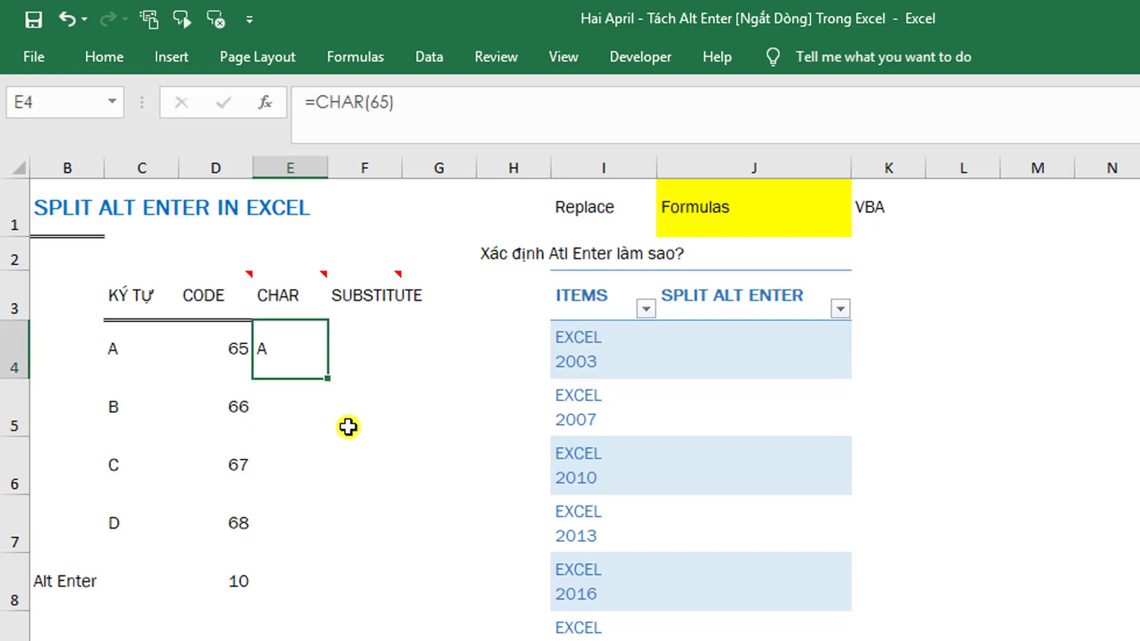
key("Down")
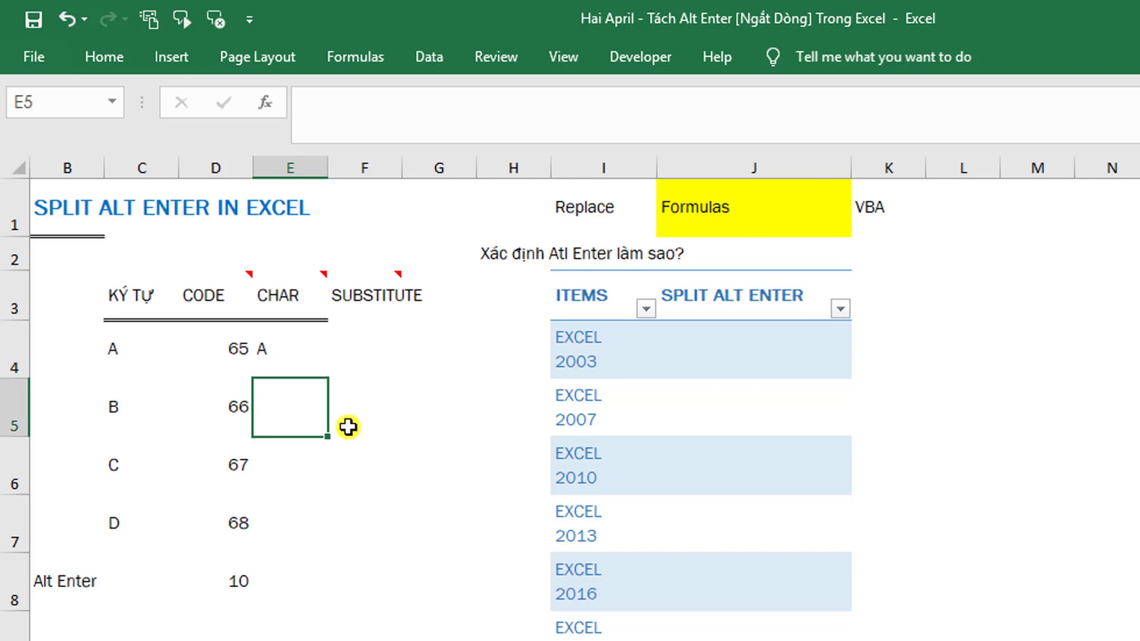
Enter =CHAR(66) in E5 and fill it down to E7 with Ctrl+D
type("c")
key("BackSpace")
type("=")
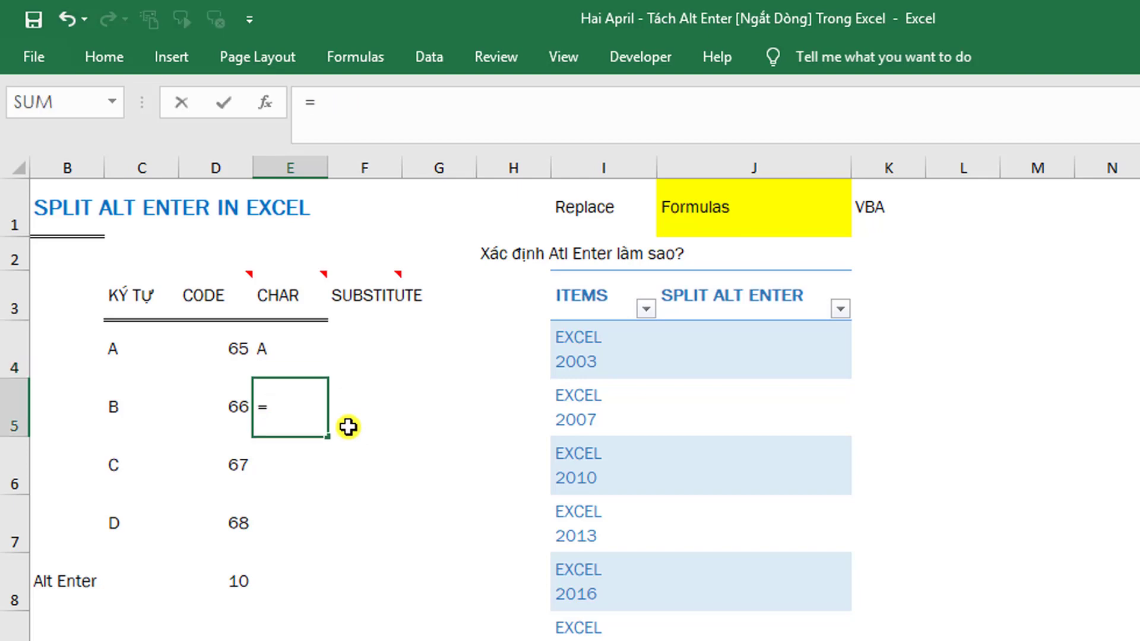
type("charr")
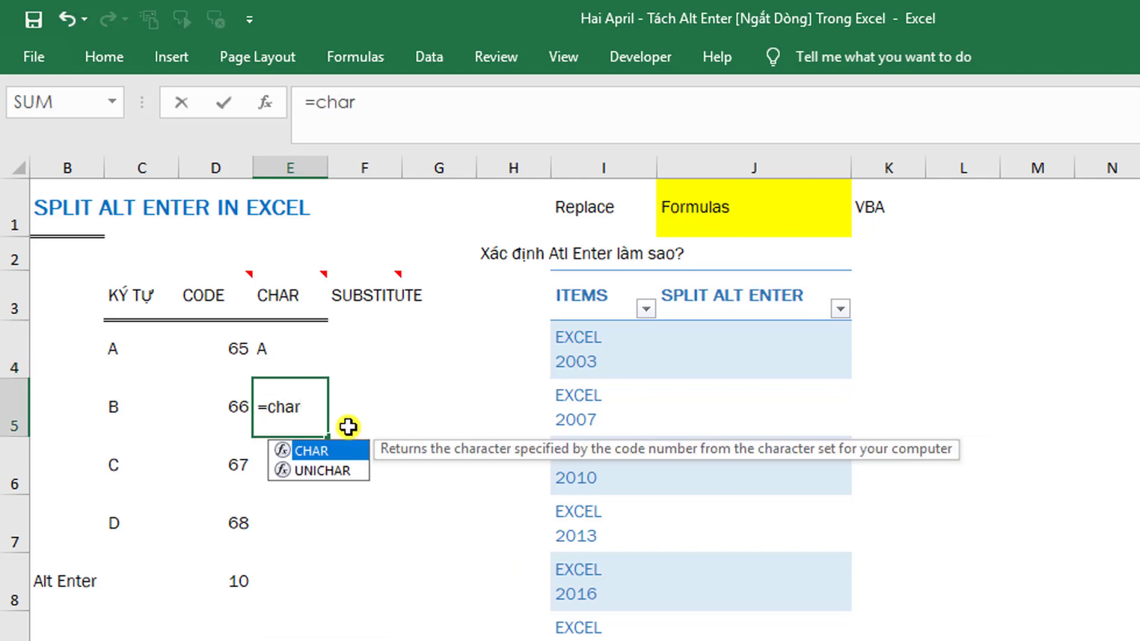
key("Tab")
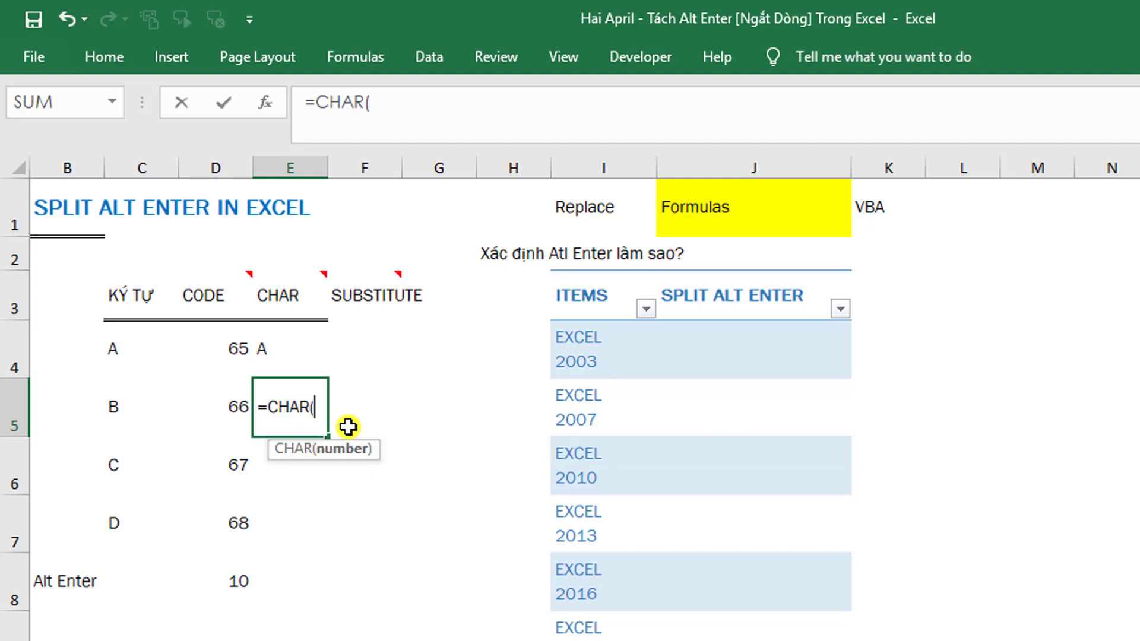
type("66")
key("Return")
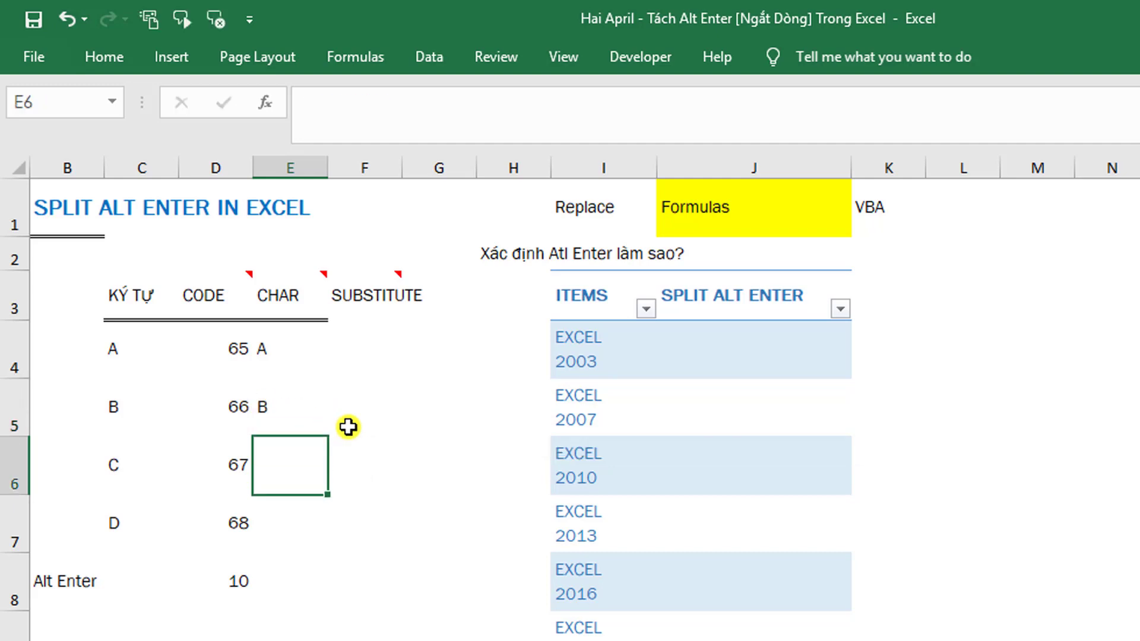
key("Up")
key("shift+Down")
key("shift+Down")
key("ctrl+d")
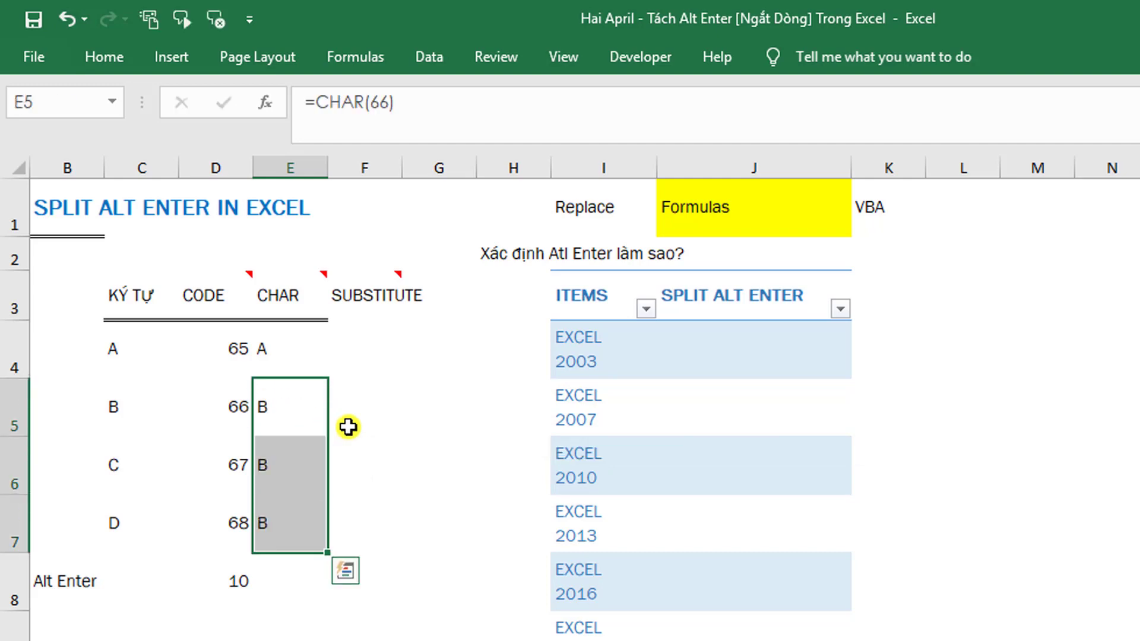
key("Down")
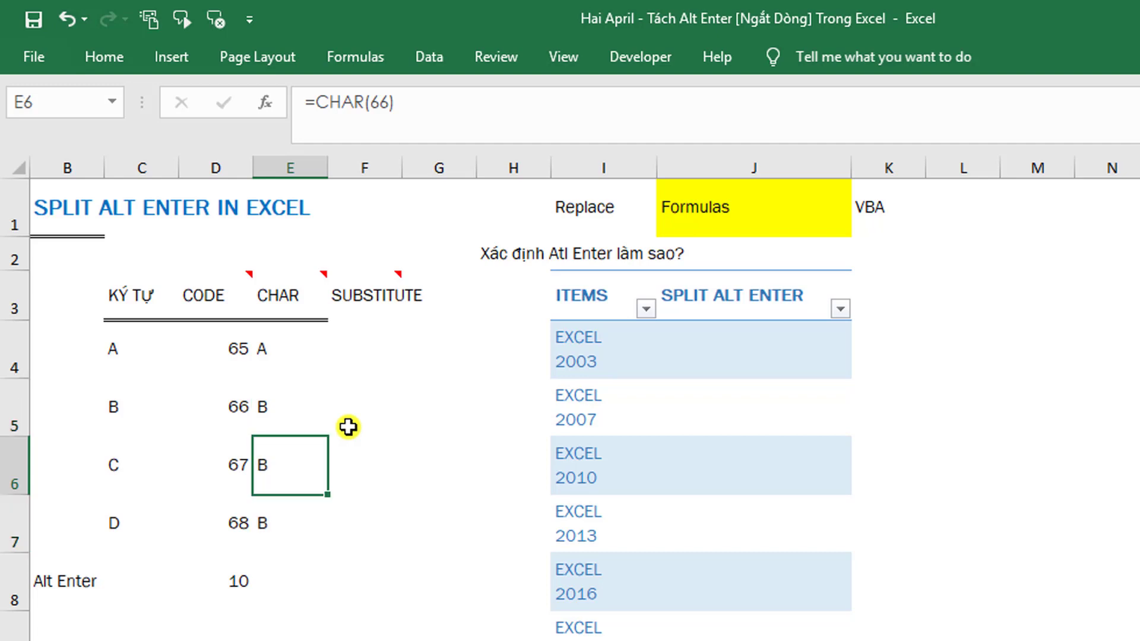
Rewrite E4 as =CHAR(D4) and fill it down through E7 to show A, B, C, D
key("Up")
key("Up")
type("=cha")
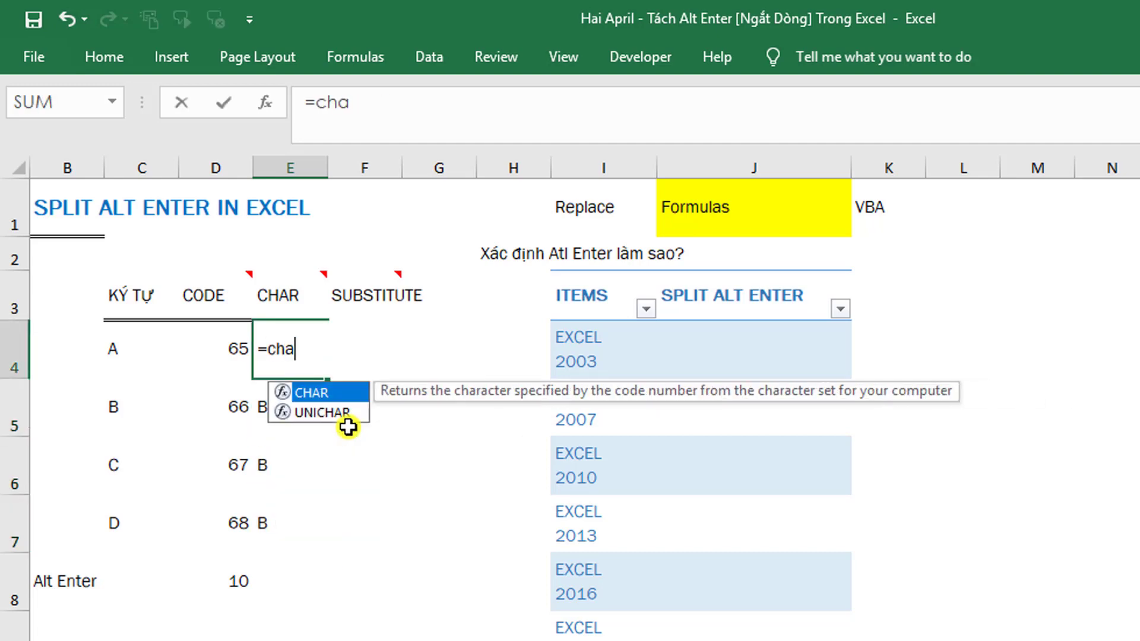
type("r(")
key("Left")
key("Return")
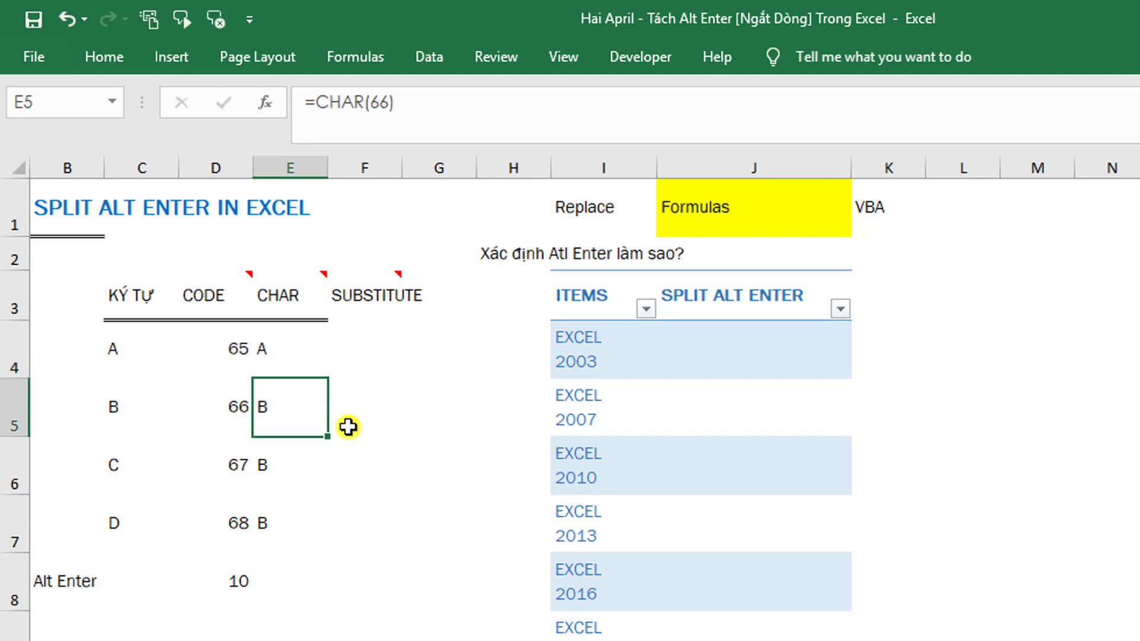
key("Up")
key("shift+Down")
key("shift+Down")
key("shift+Down")
key("ctrl+d")
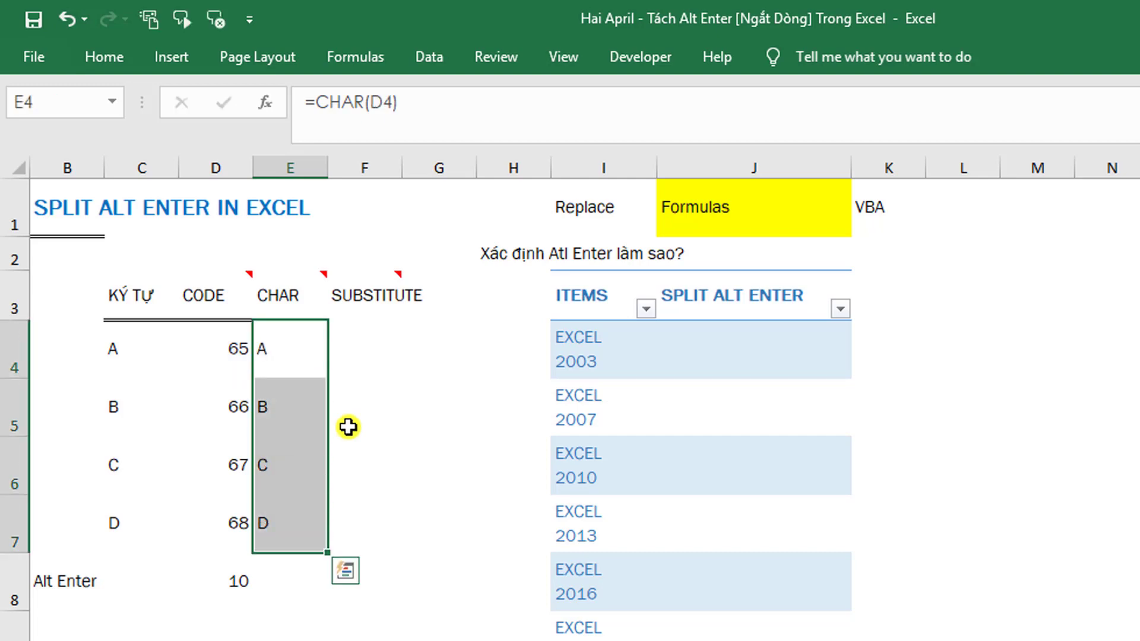
Put =CHAR(10) in E8 beside the Alt Enter code 10
key("Down")
key("Down")
key("Down")
key("Down")
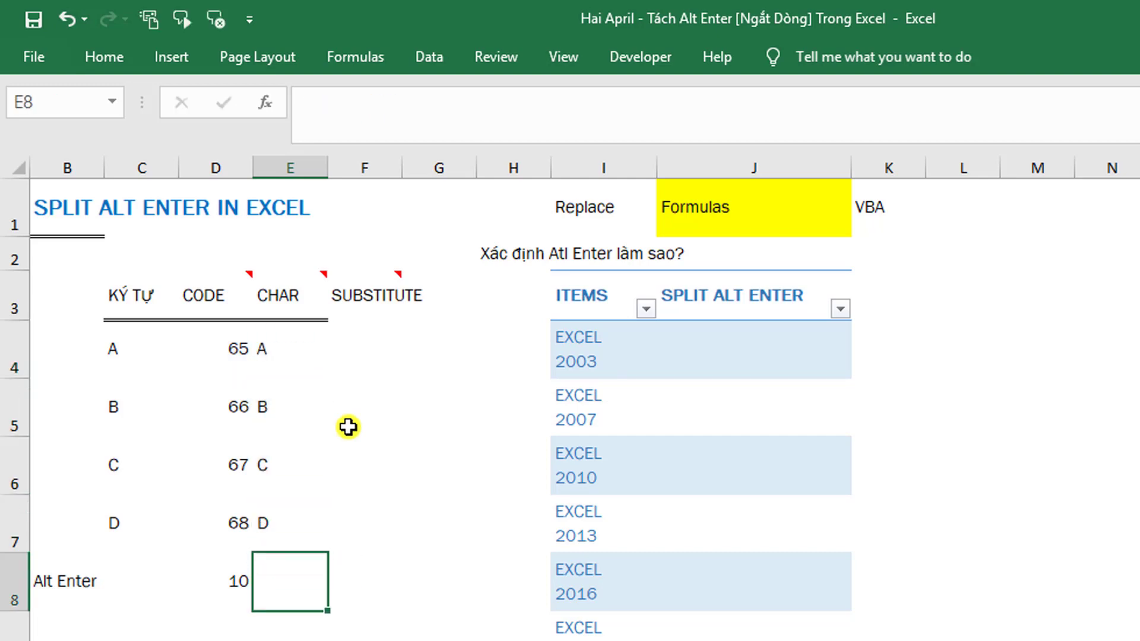
key("F2")
type("=chả")
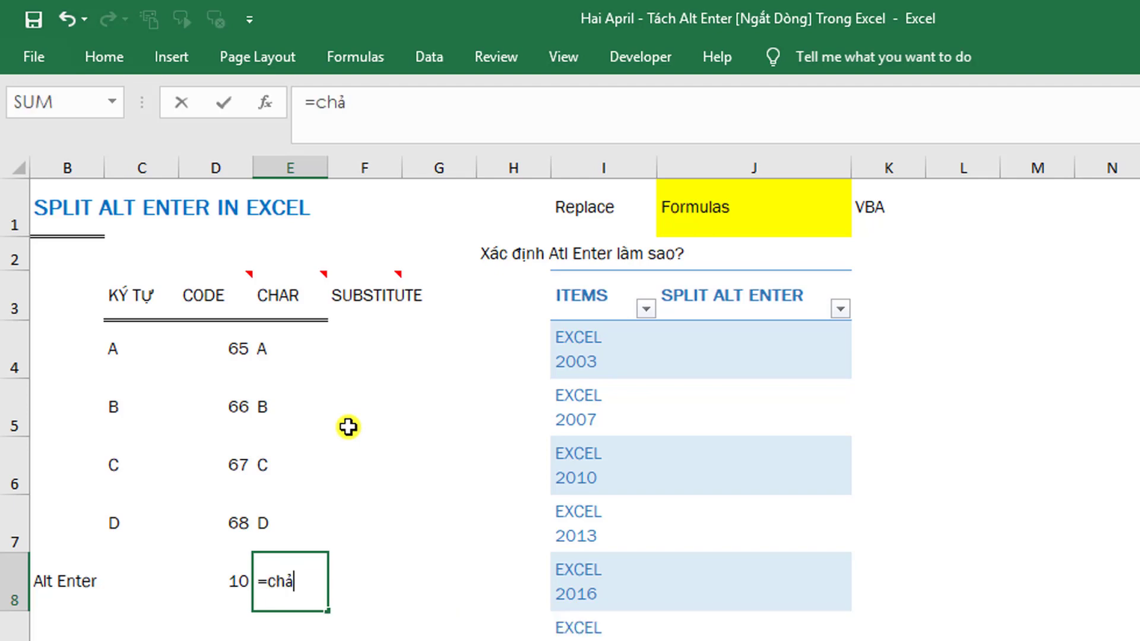
key("Tab")
type("10")
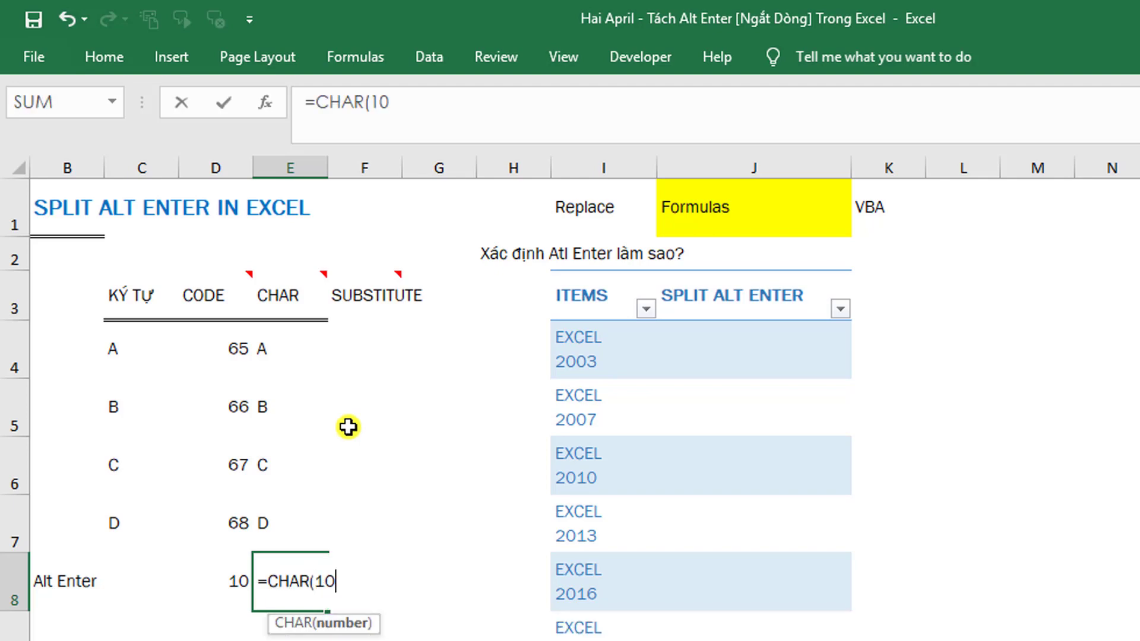
type(")")
key("Return")
key("Up")
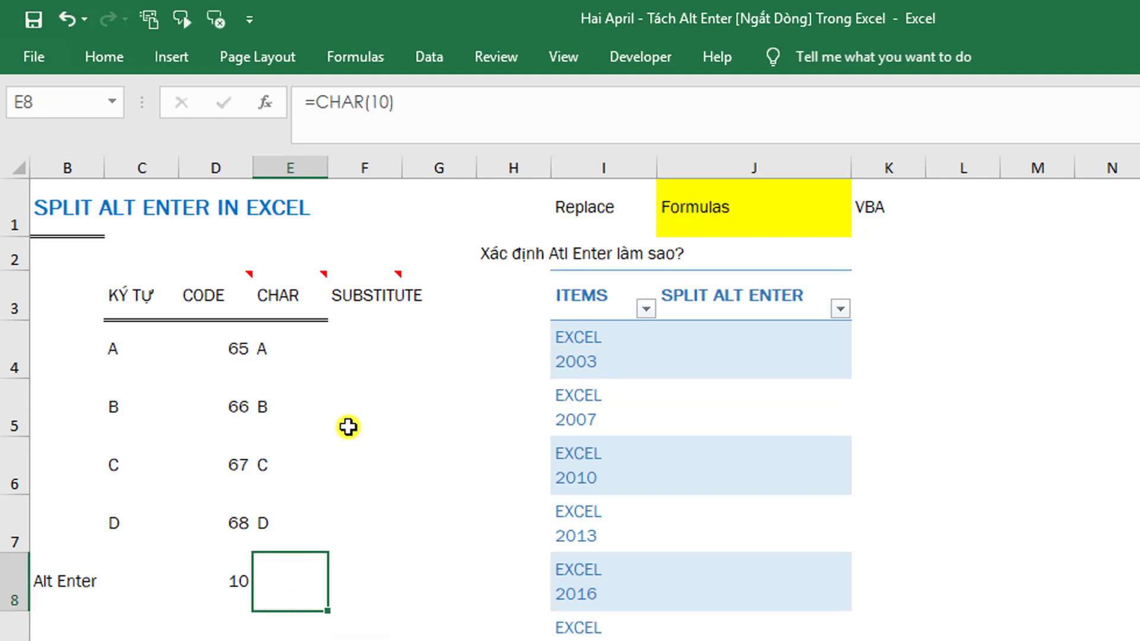
key("ctrl+Up")
key("Right")
key("Down")
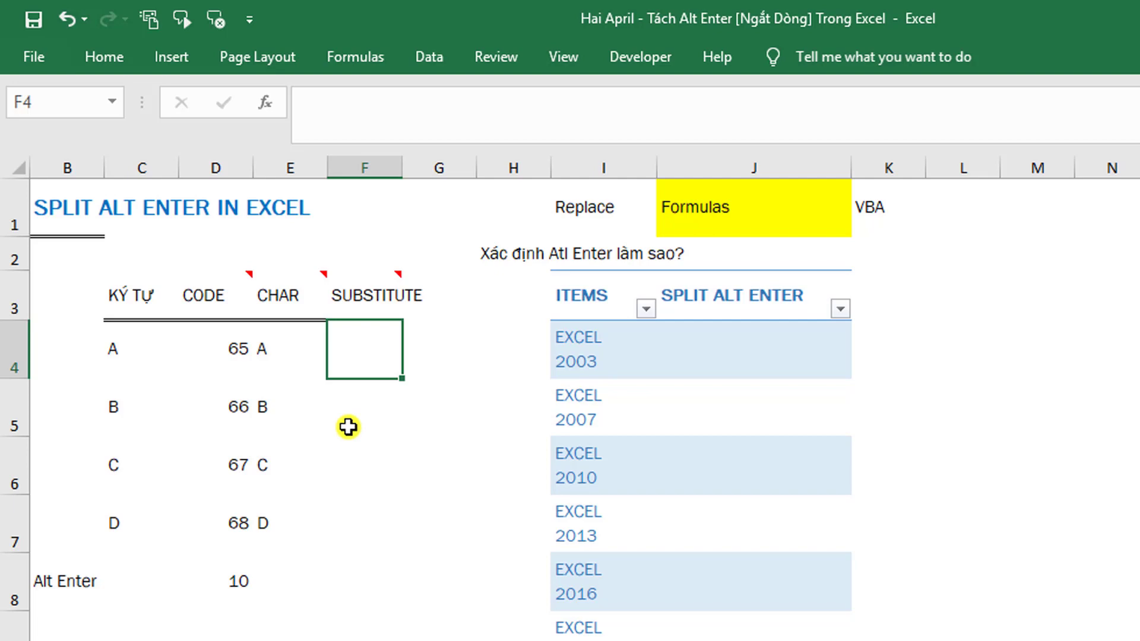
type("=s")
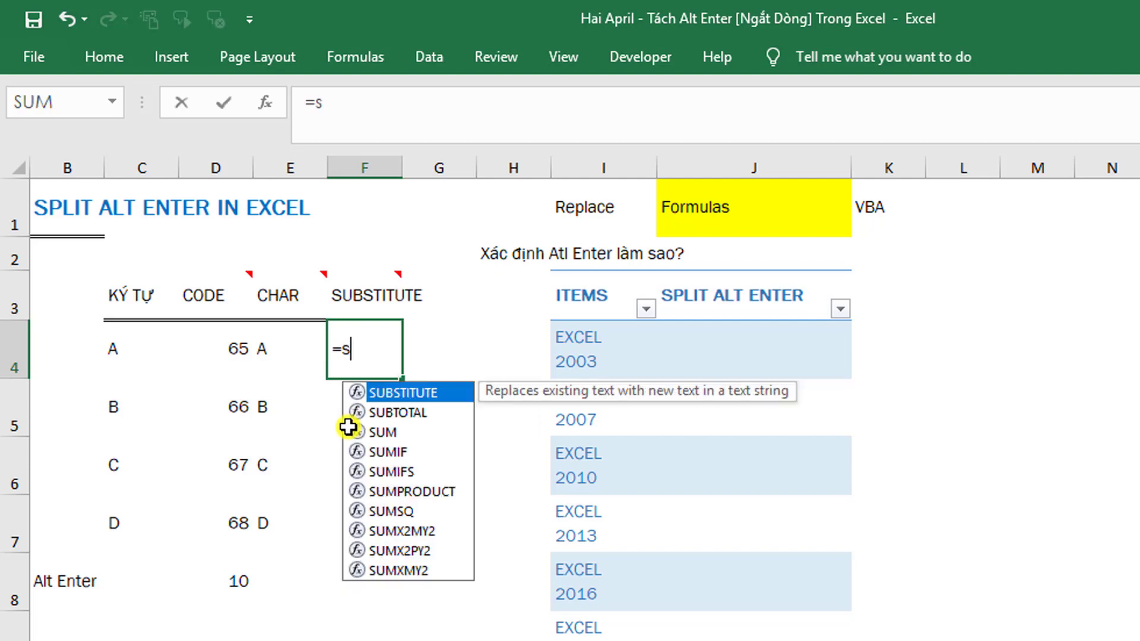
type("u")
key("Tab")
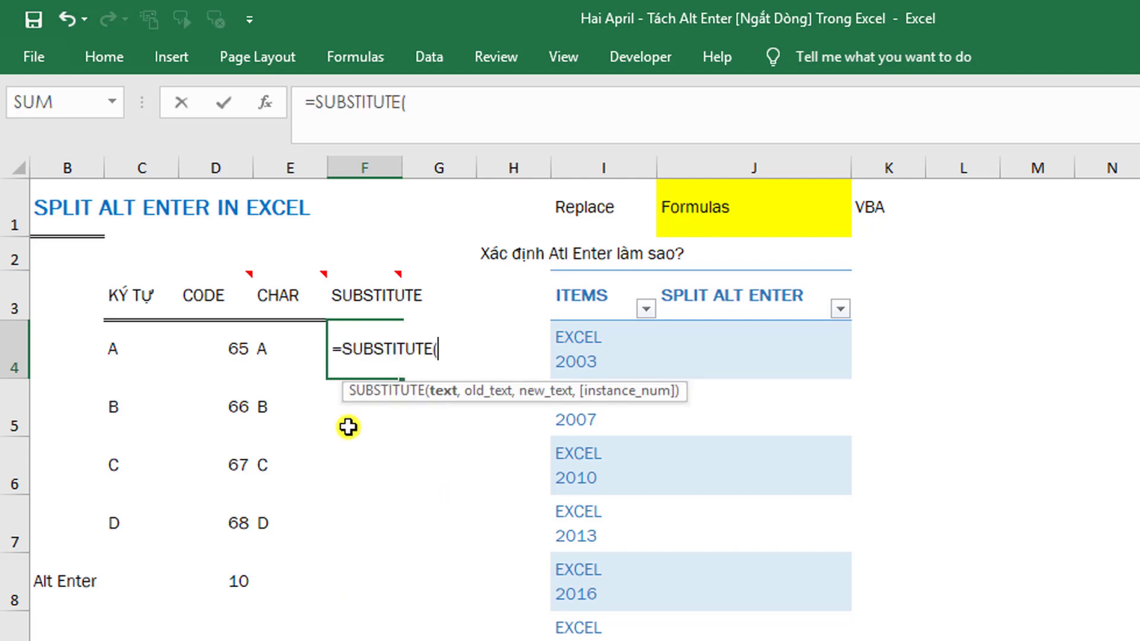
type(",")
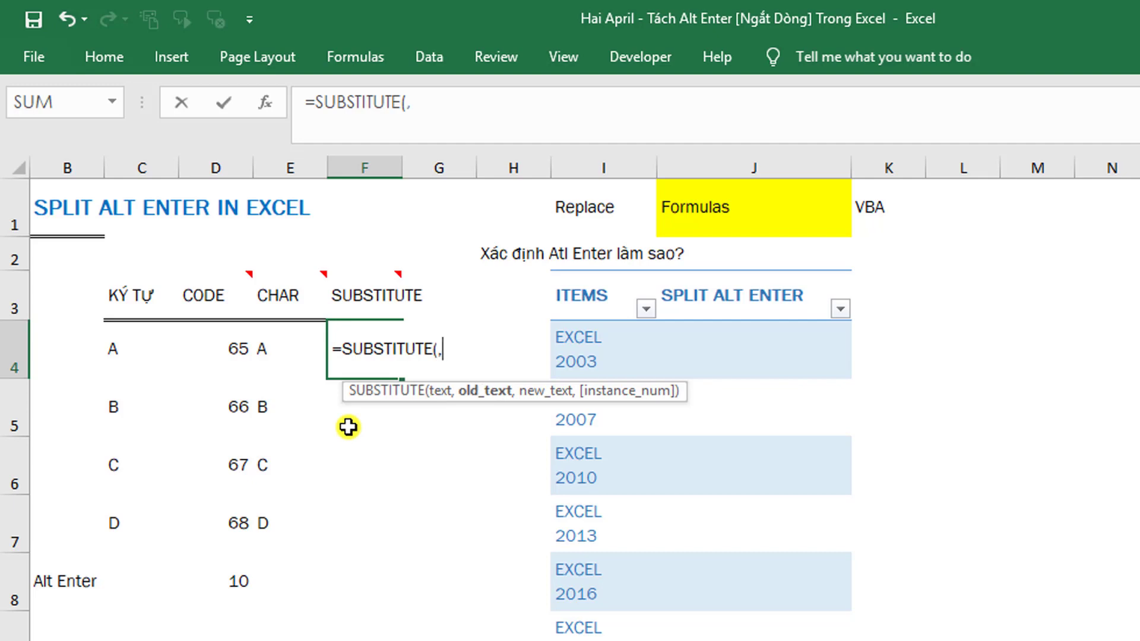
type(",")
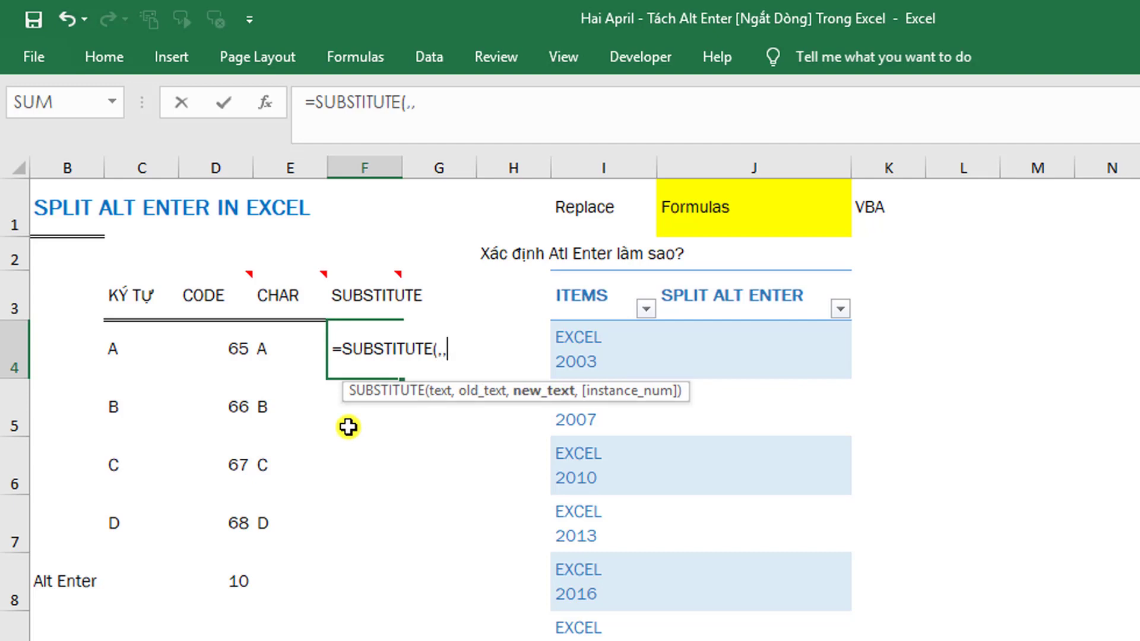
type(",")
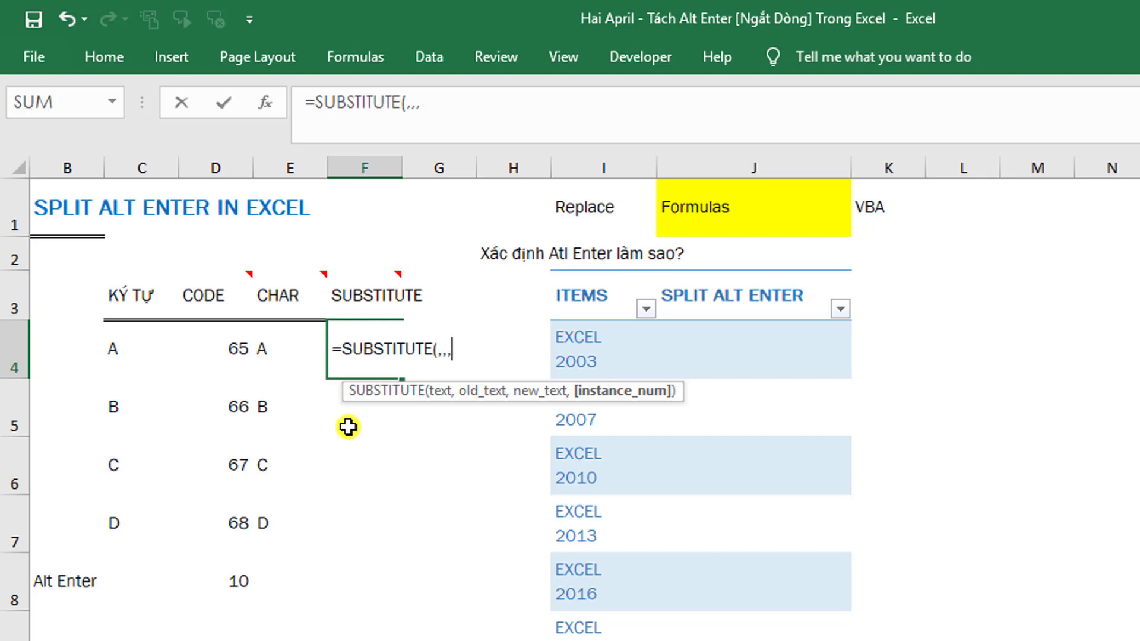
key("Escape")
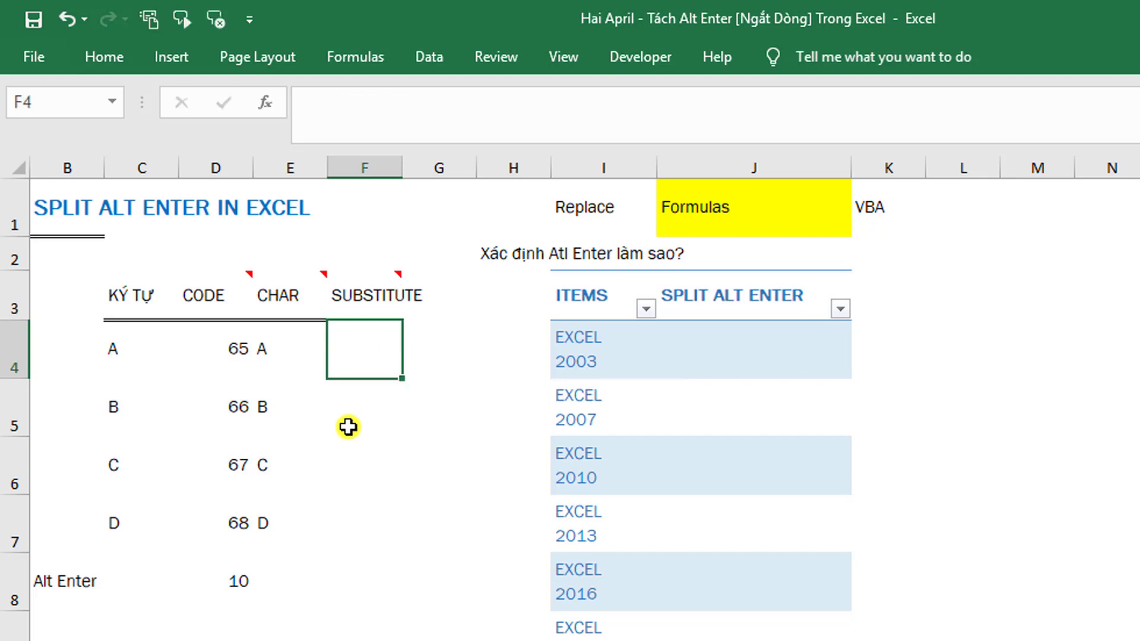
Insert a blank column at column H, ahead of the ITEMS table
key("Right")
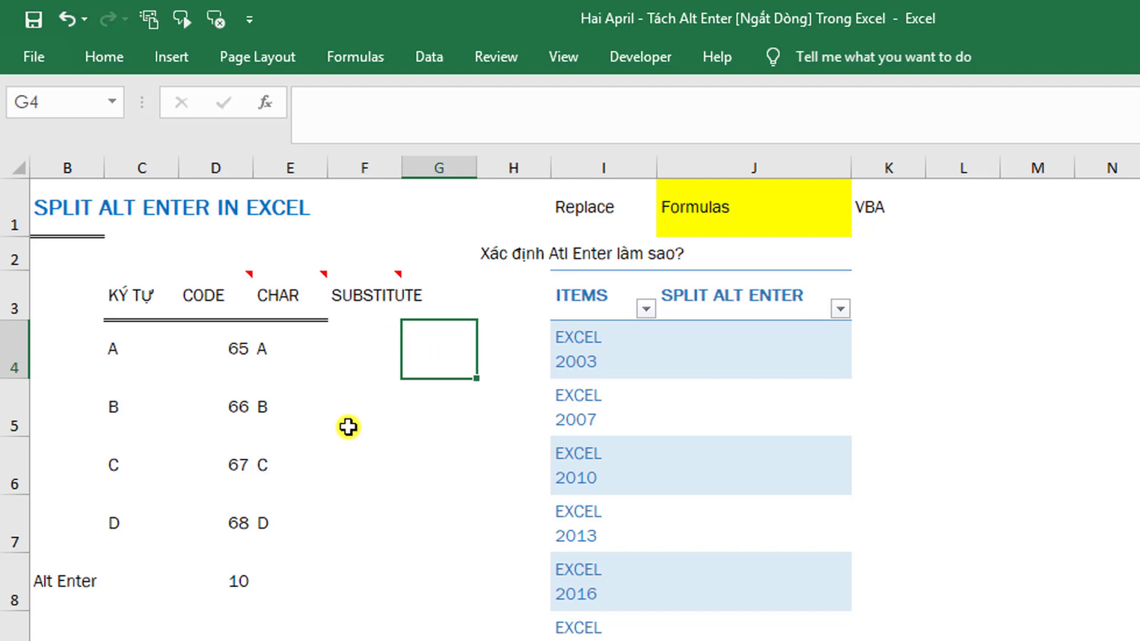
key("Right")
key("ctrl+space")
key("ctrl+shift+plus")
key("Left")
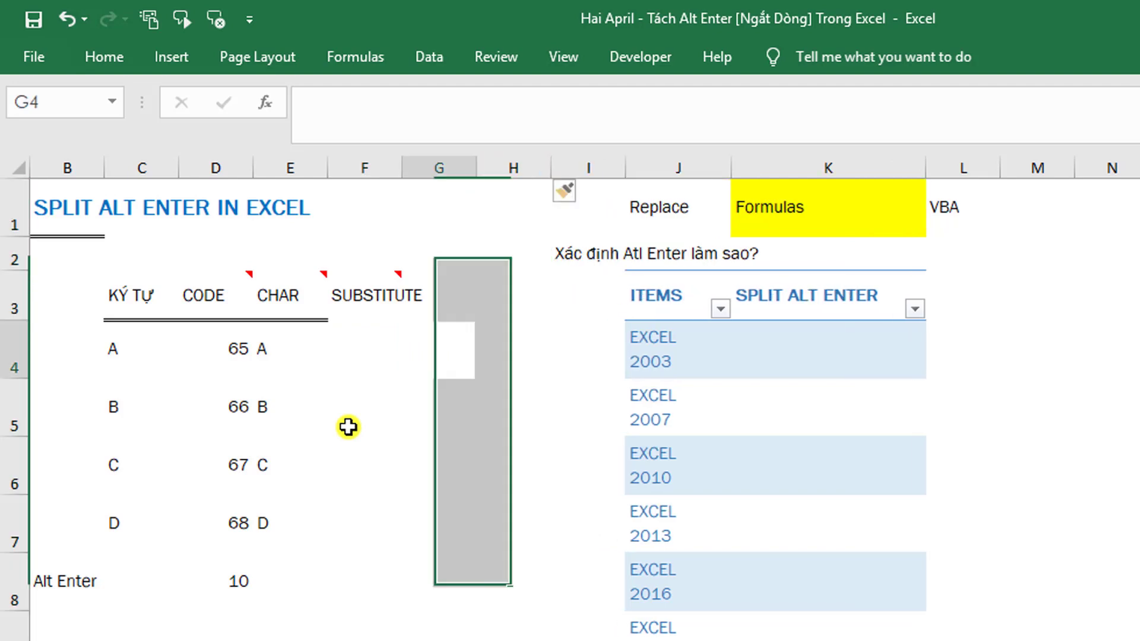
key("Left")
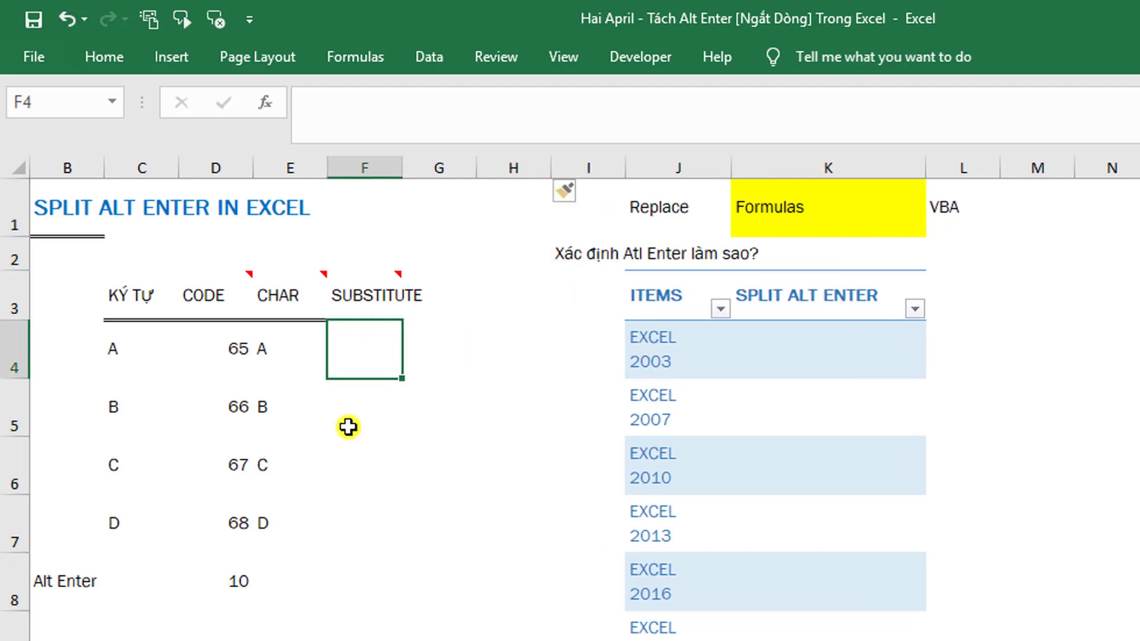
Enter the sample number 20111 in F4 under SUBSTITUTE
type("20111q")
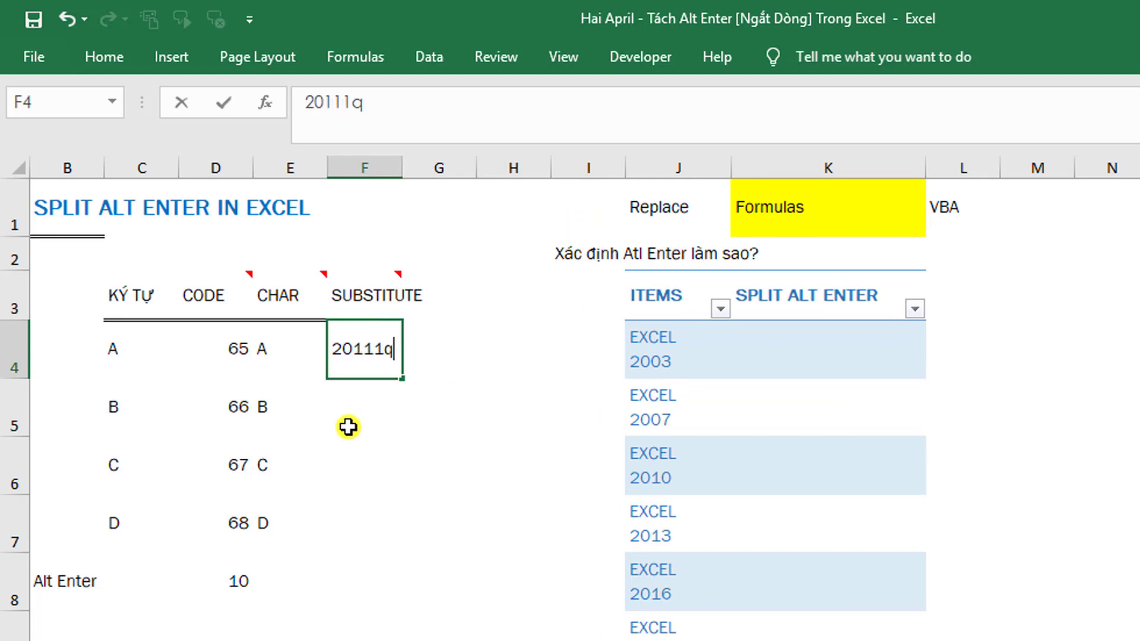
key("BackSpace")
type("1")
key("BackSpace")
key("Tab")
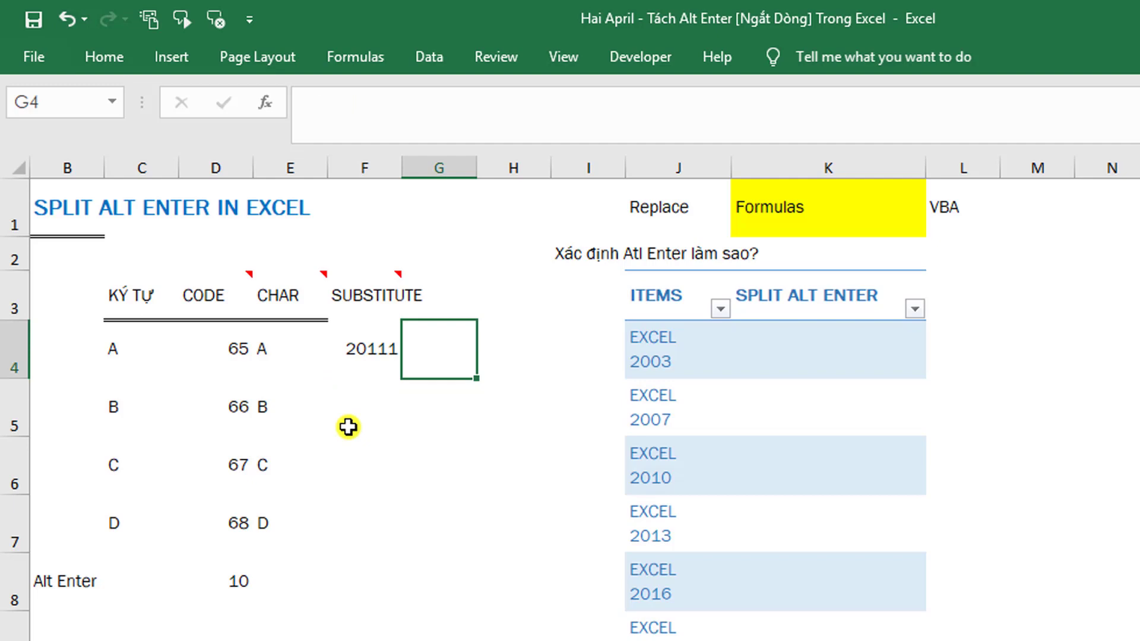
key("Up")
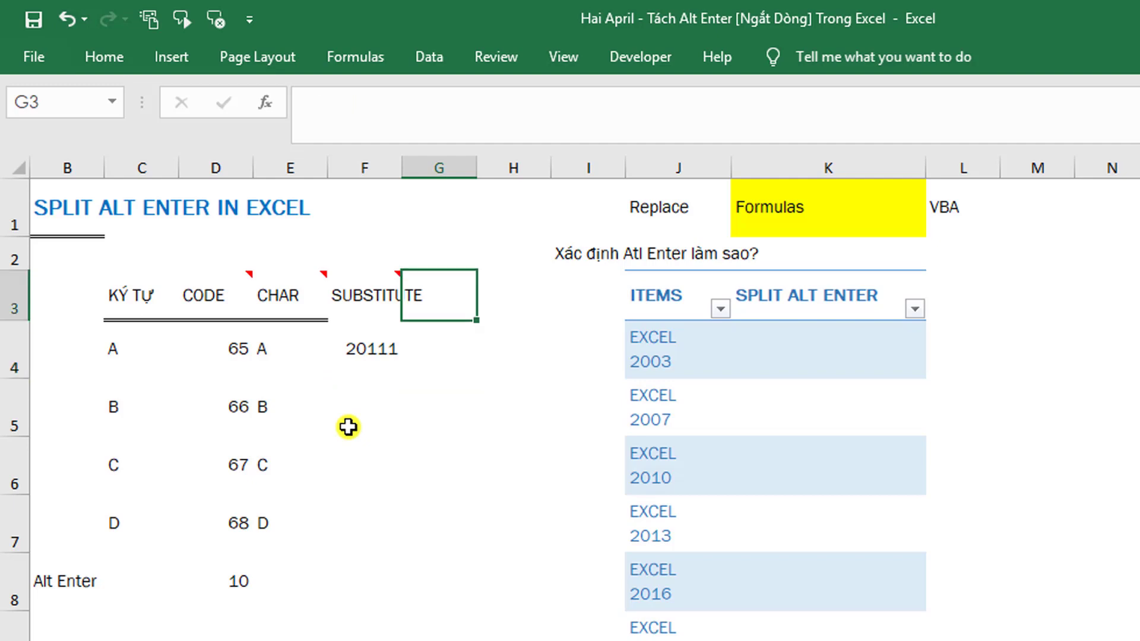
key("Down")
left_click(348, 426)
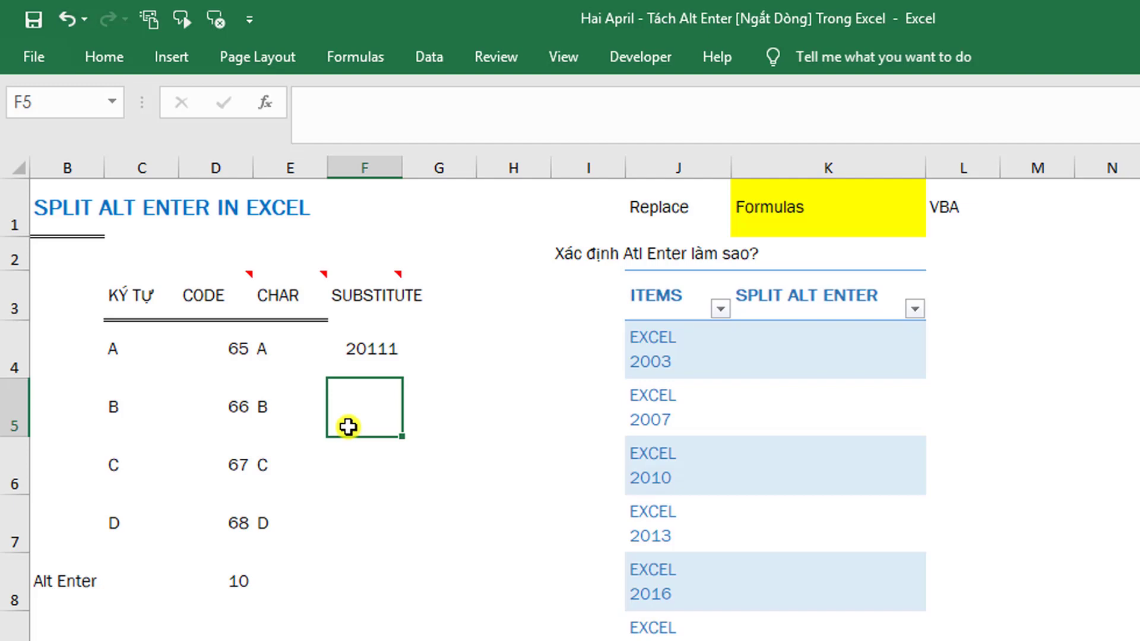
Write a Vietnamese note in F5: replace the last 1 in 2011 with 2
type("Thay thế so")
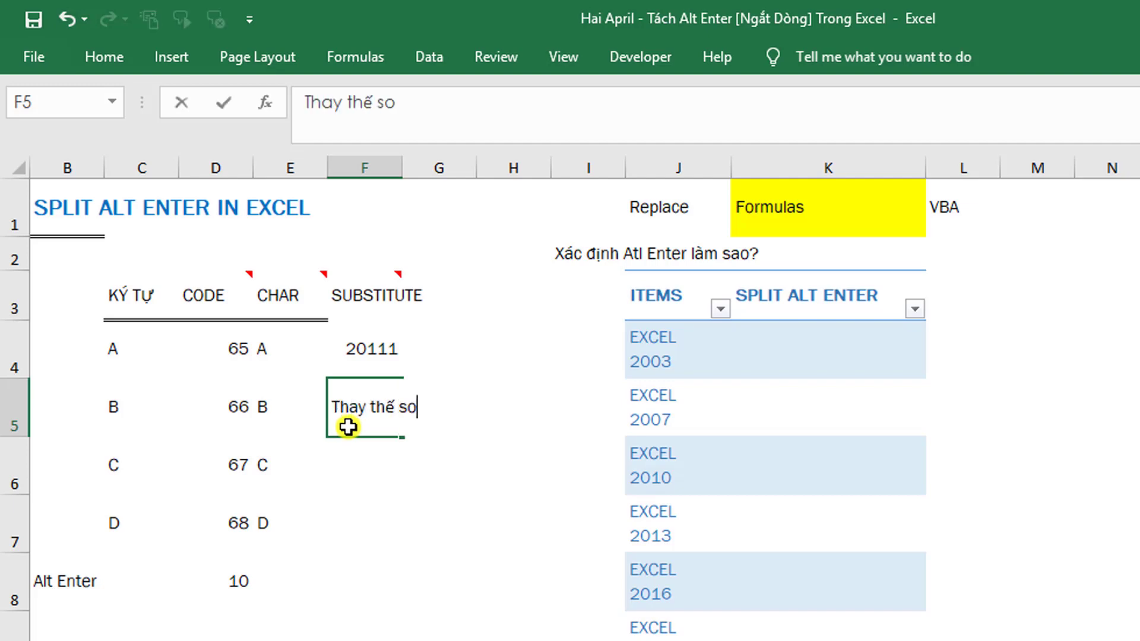
key("BackSpace")
type("ố 1 ")
type("cuối tha")
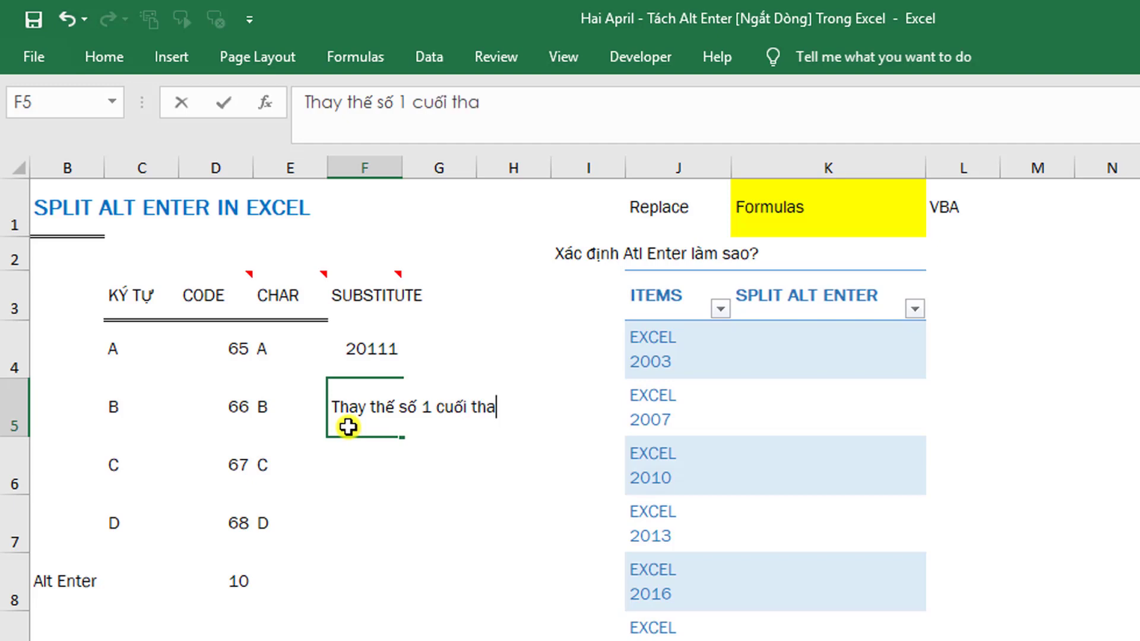
key("BackSpace")
key("BackSpace")
key("BackSpace")
type("ung")
key("BackSpace")
key("BackSpace")
key("BackSpace")
type("cùng trong chuo")
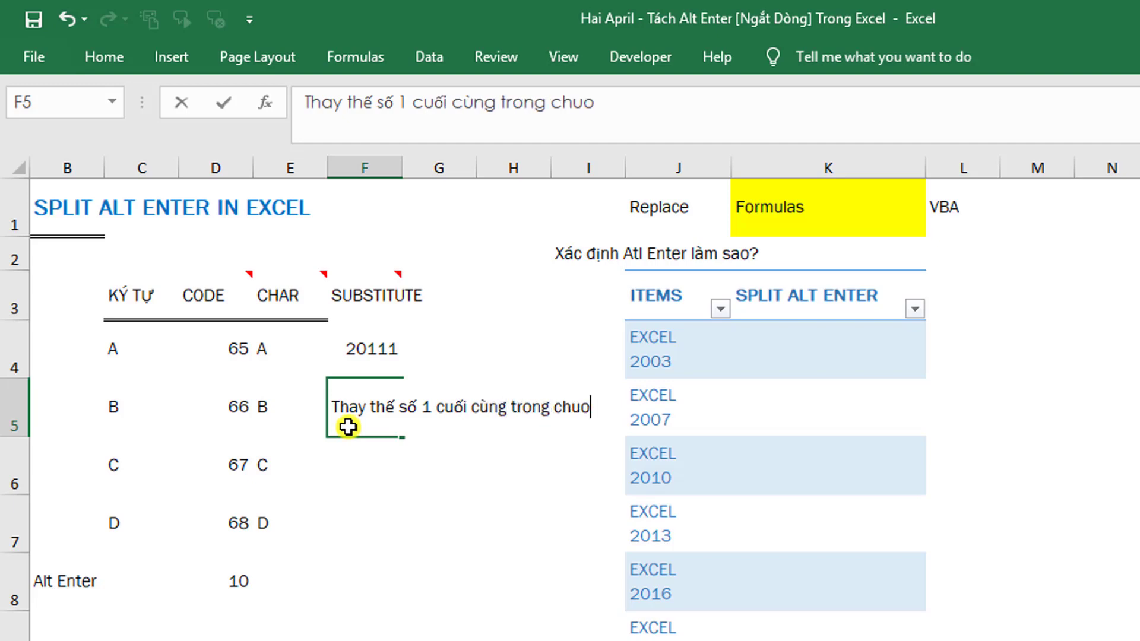
key("BackSpace")
type("ỗi 2011 tha ")
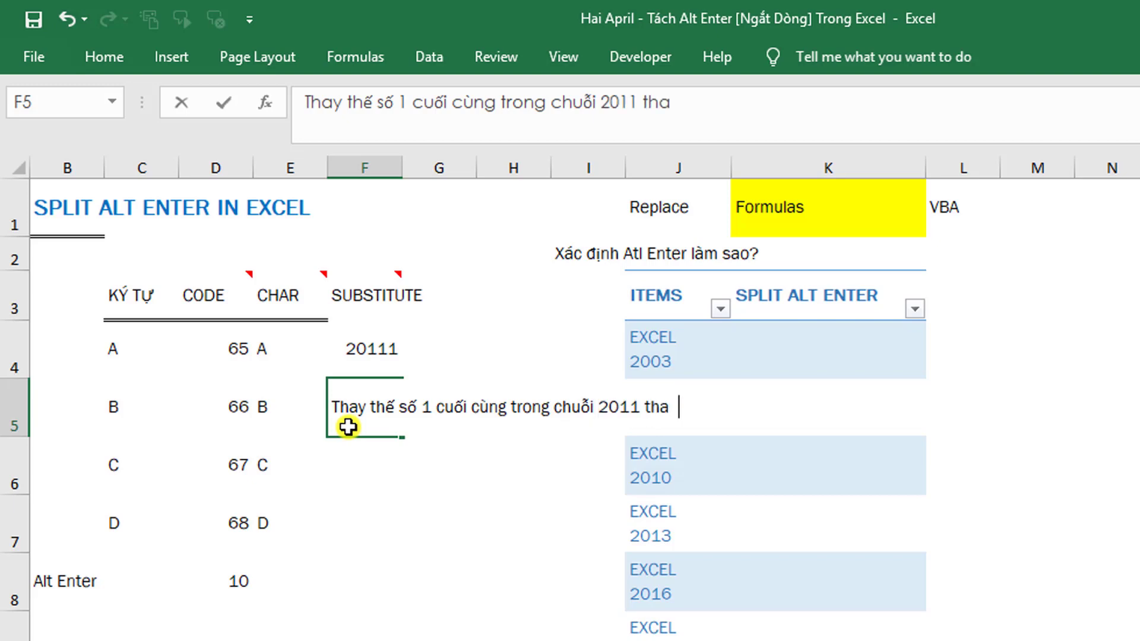
key("BackSpace")
key("BackSpace")
type("àng")
key("BackSpace")
type("h so")
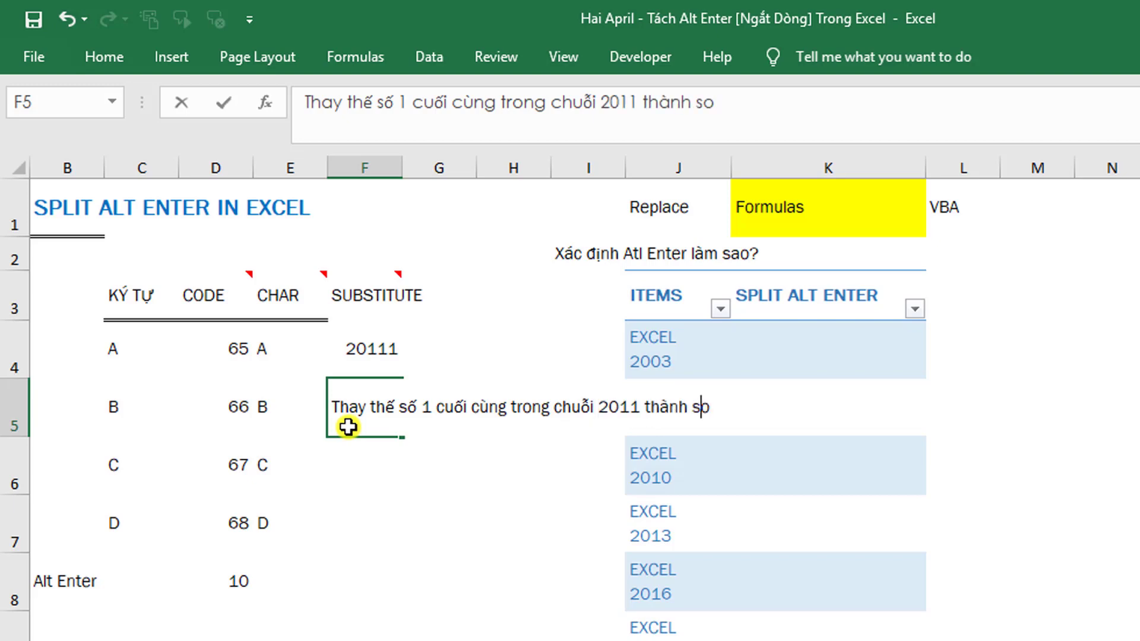
type("ố 2")
key("Return")
left_click(348, 426)
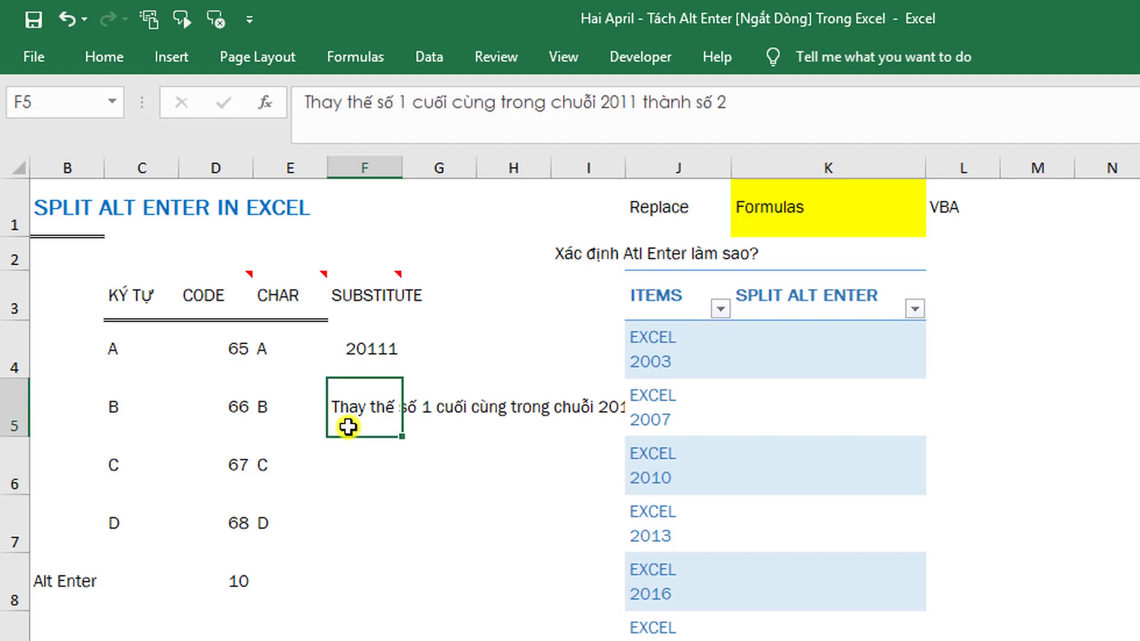
Insert two more blank columns before the ITEMS table
key("Right")
key("Right")
key("Right")
key("Right")
key("ctrl+space")
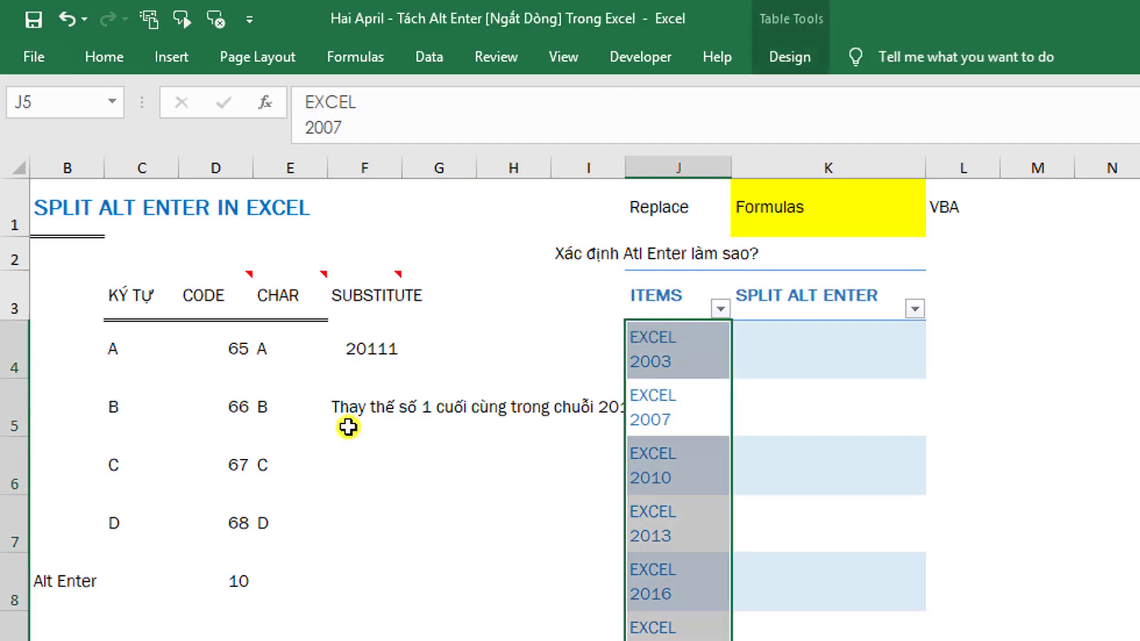
key("ctrl+q")
key("Escape")
key("Left")
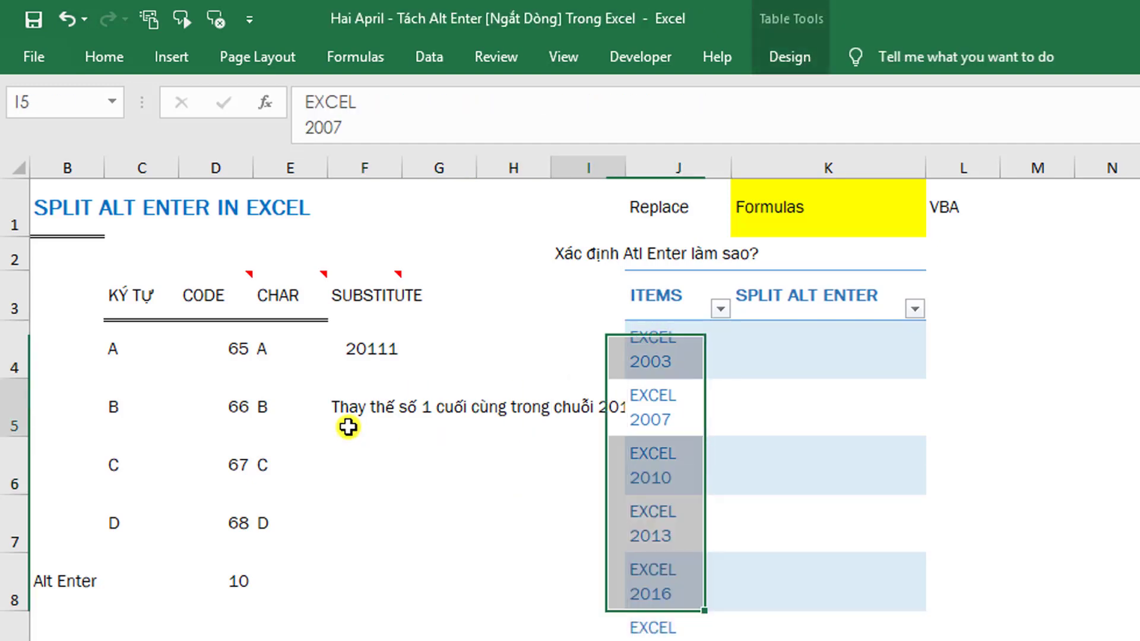
key("ctrl+space")
key("ctrl+plus")
key("ctrl+plus")
key("Left")
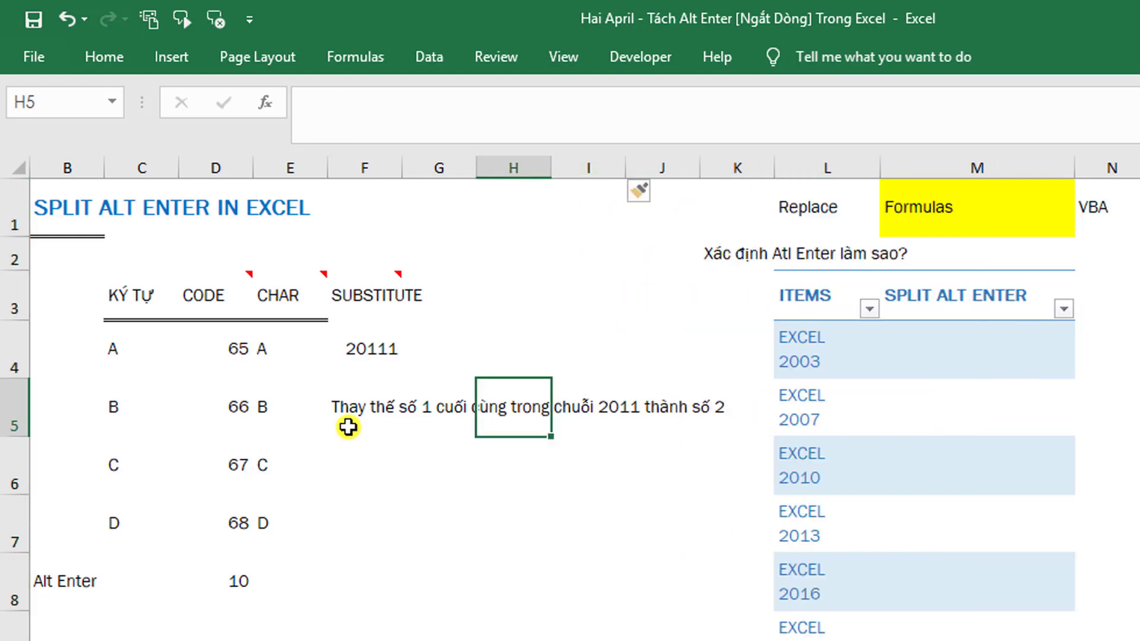
key("Up")
key("Left")
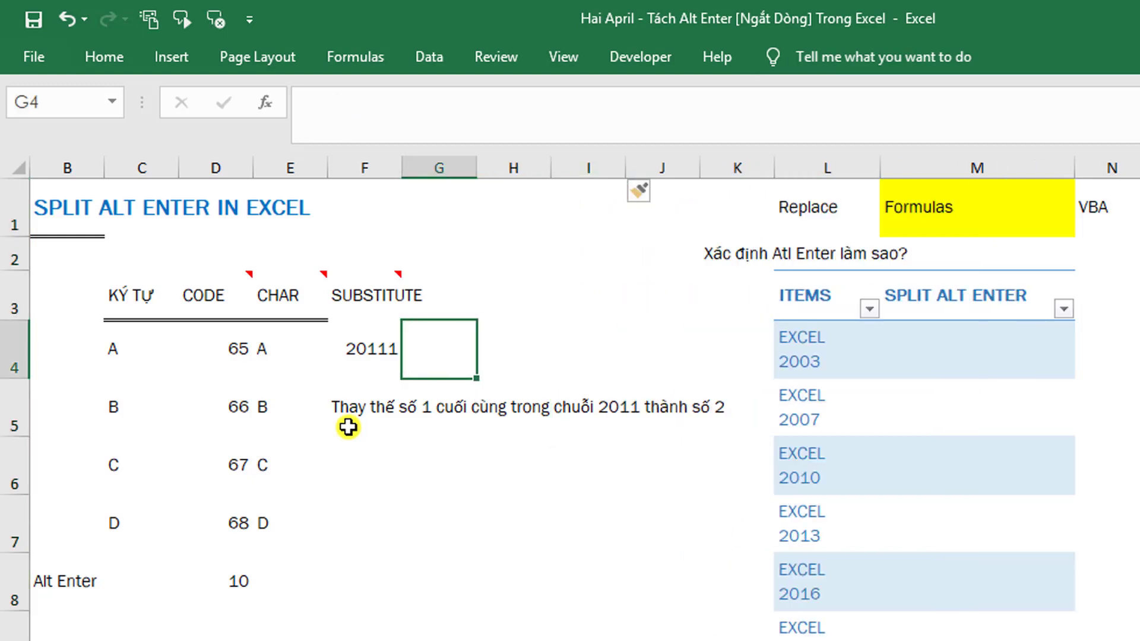
Enter =SUBSTITUTE(F4,"1","2",3) in G4 so only the third 1 becomes 2
type("=sun")
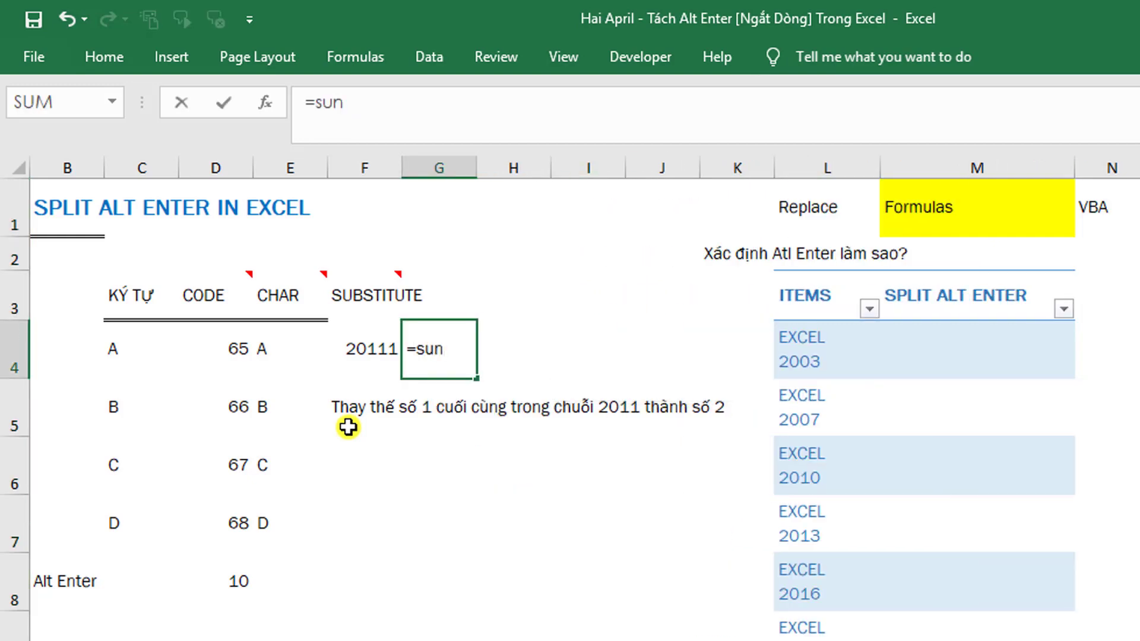
key("BackSpace")
key("Tab")
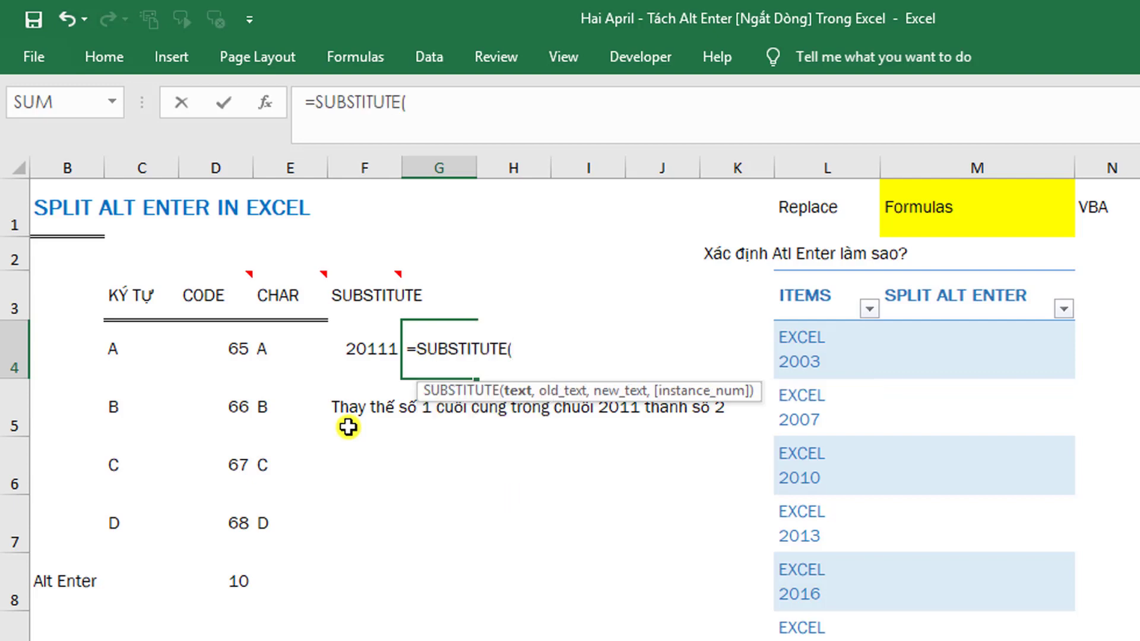
key("Left")
type(",")
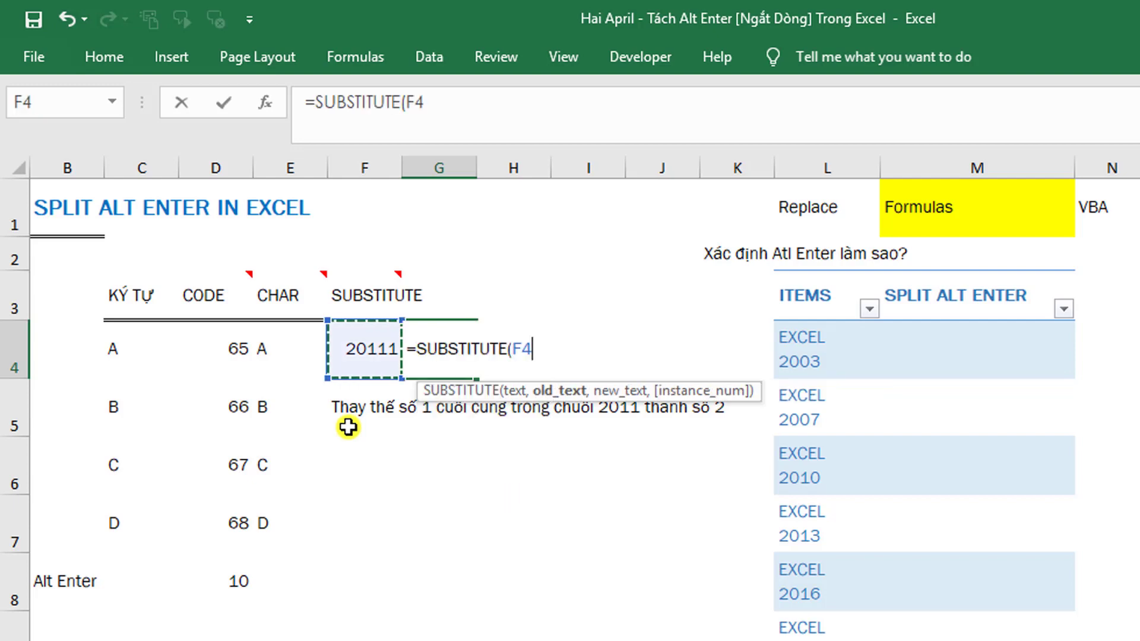
type("\"")
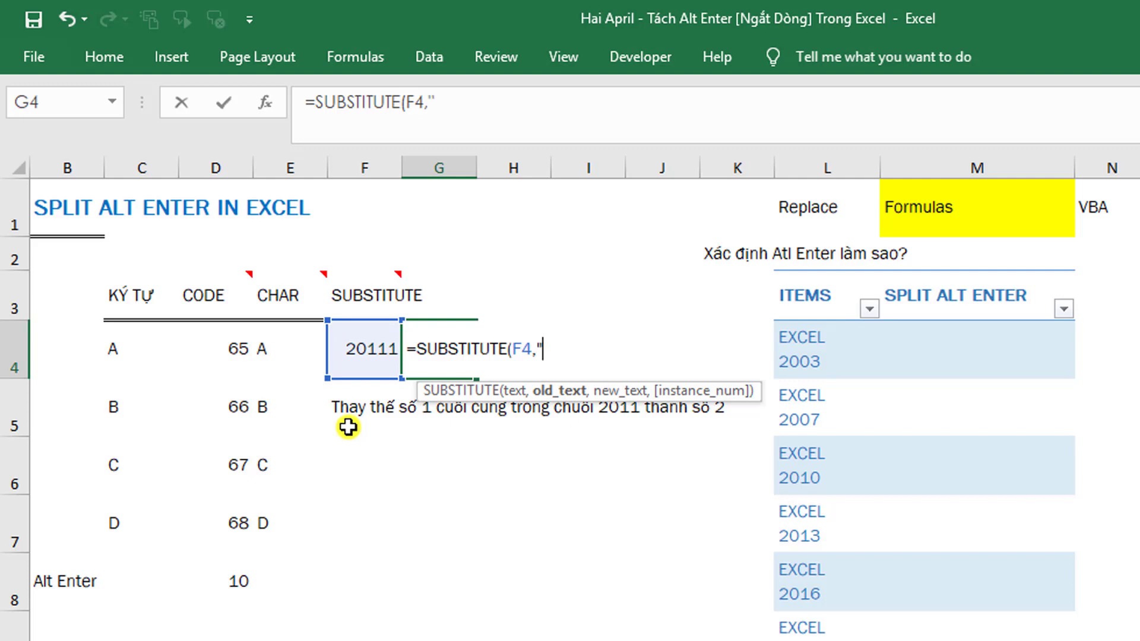
type("1\",\"")
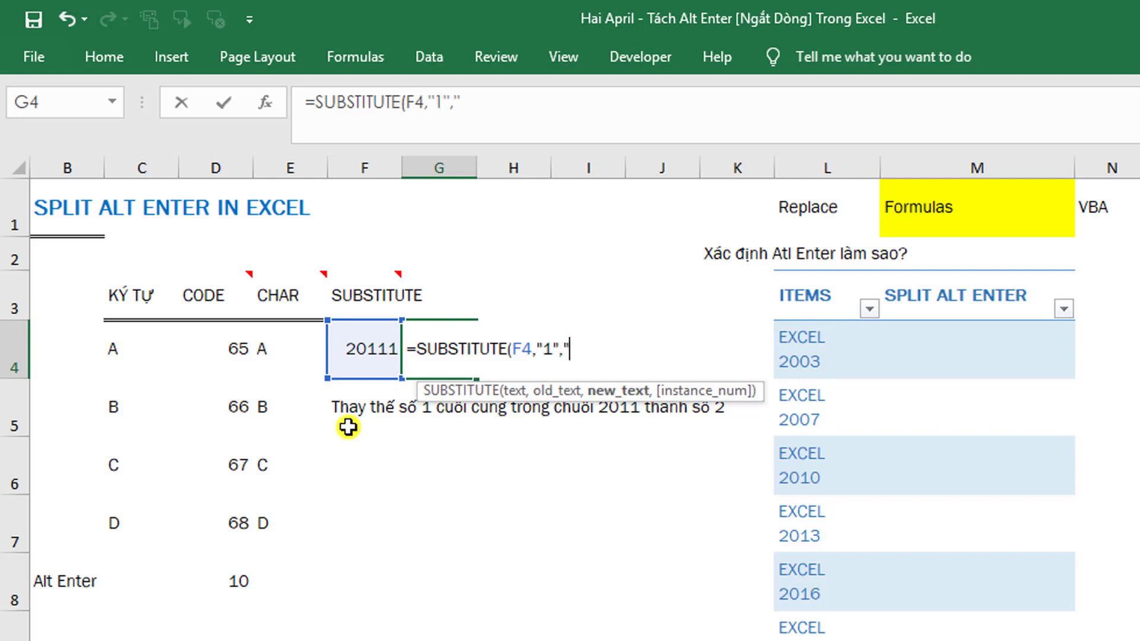
type("2\"")
type(",")
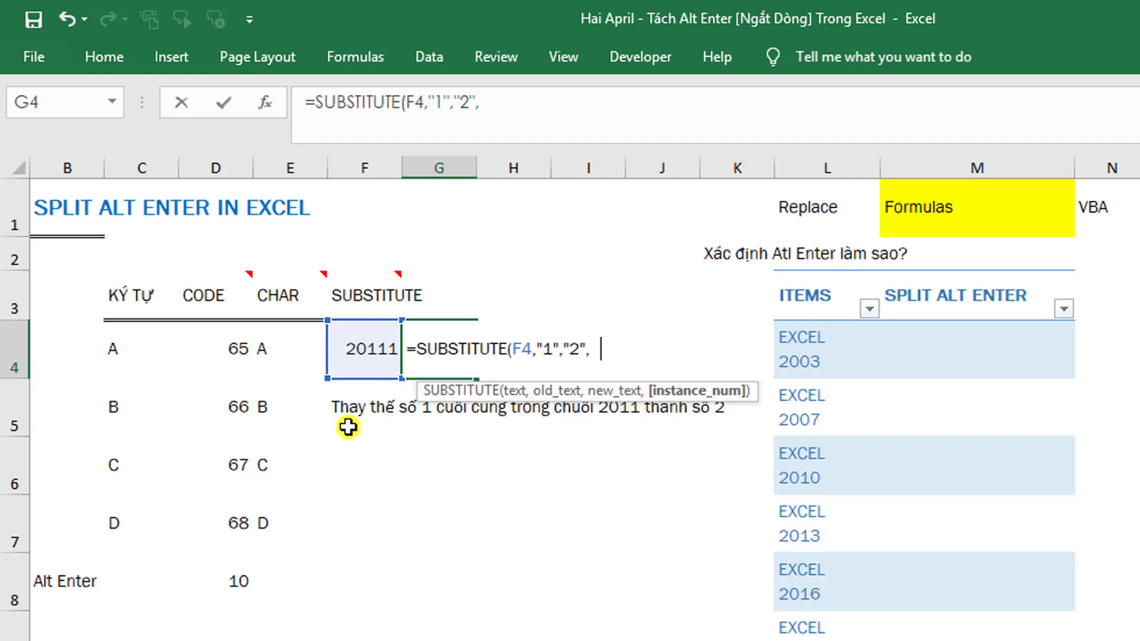
type("3)")
key("Return")
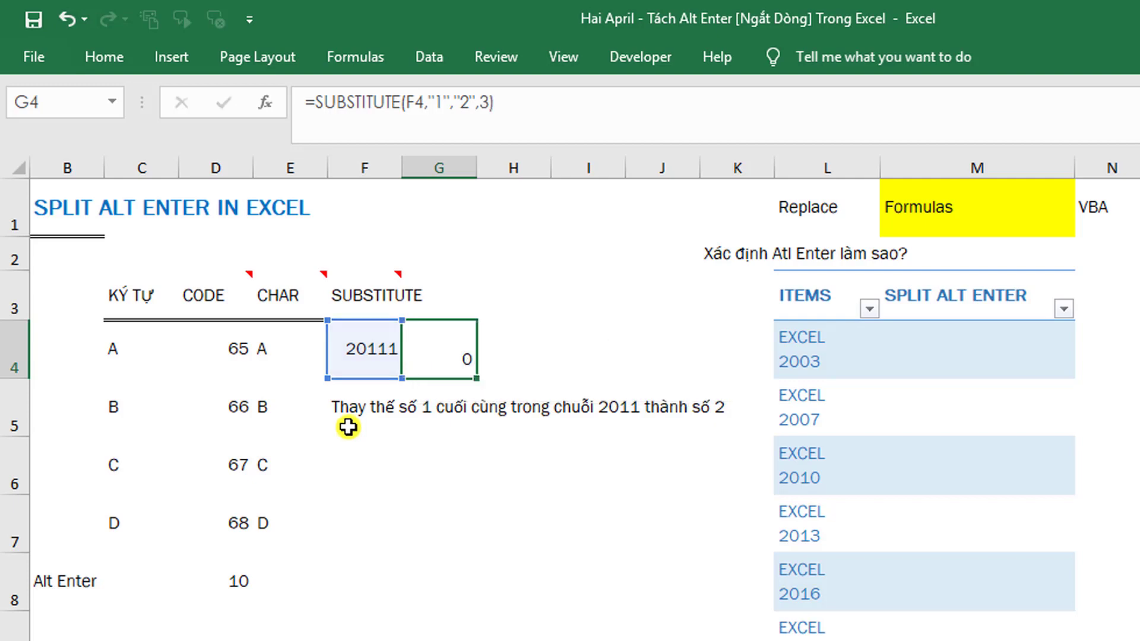
key("Up")
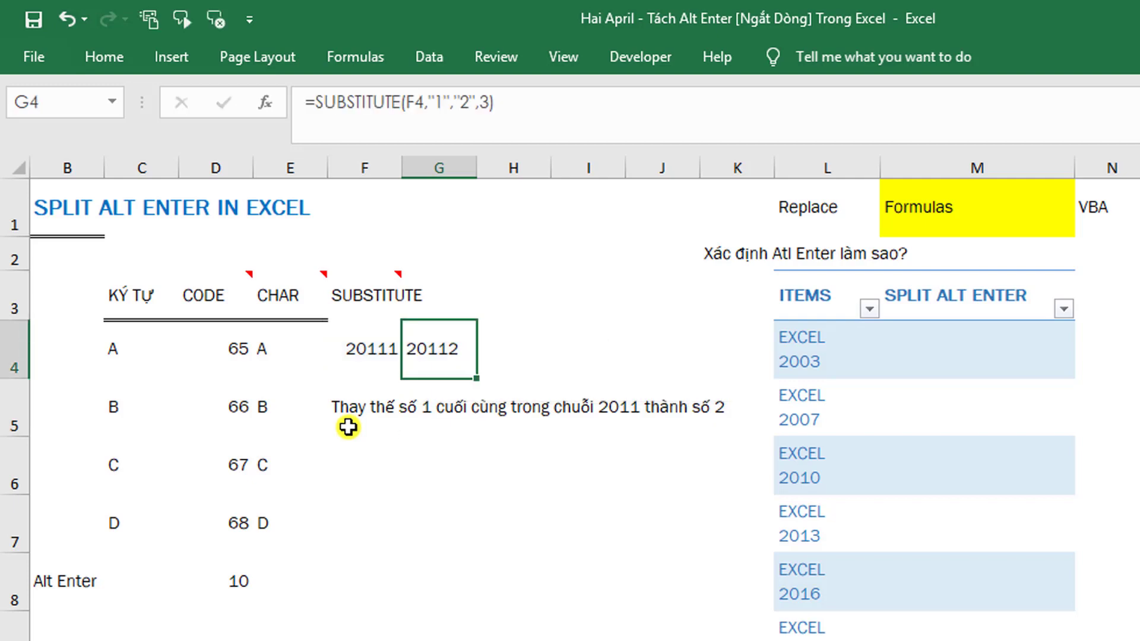
key("Down")
key("Up")
key("Down")
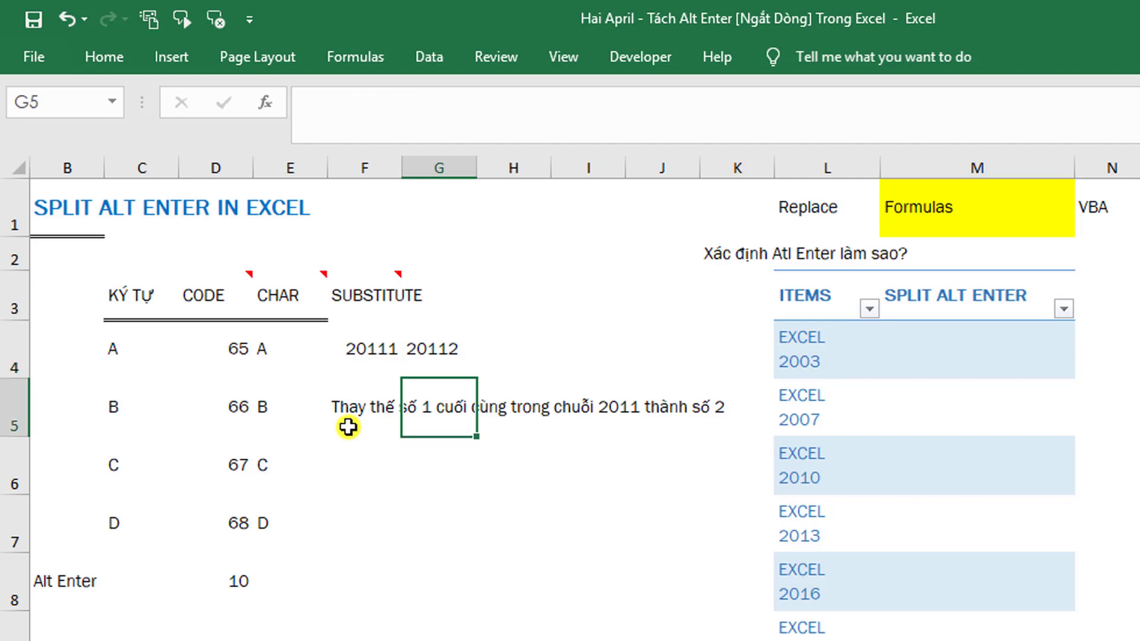
key("Right")
key("Right")
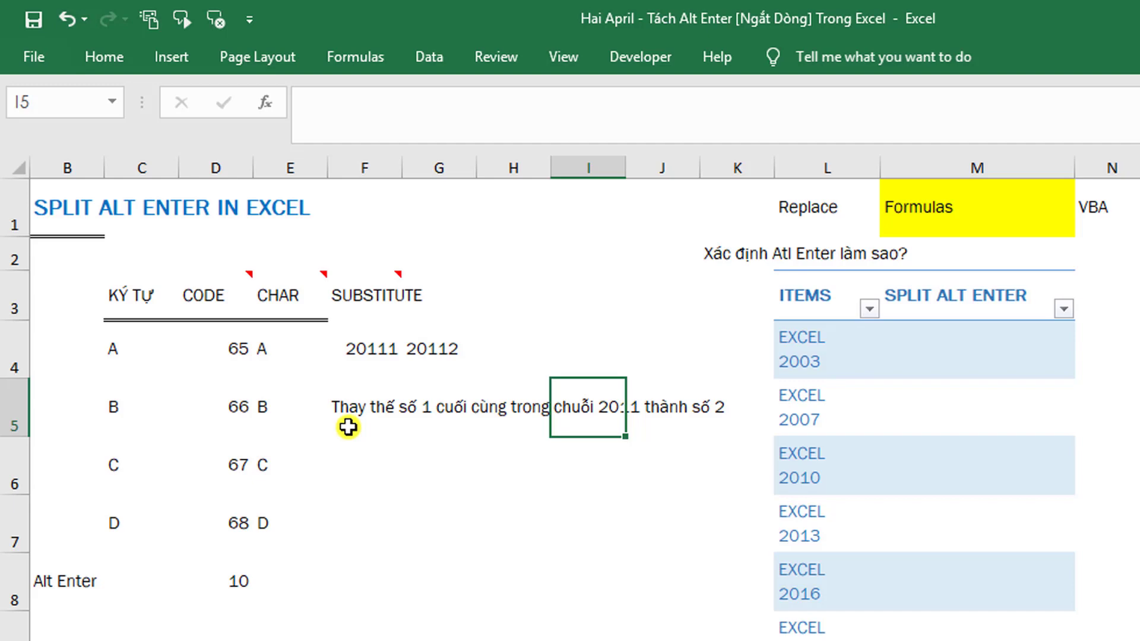
key("Right")
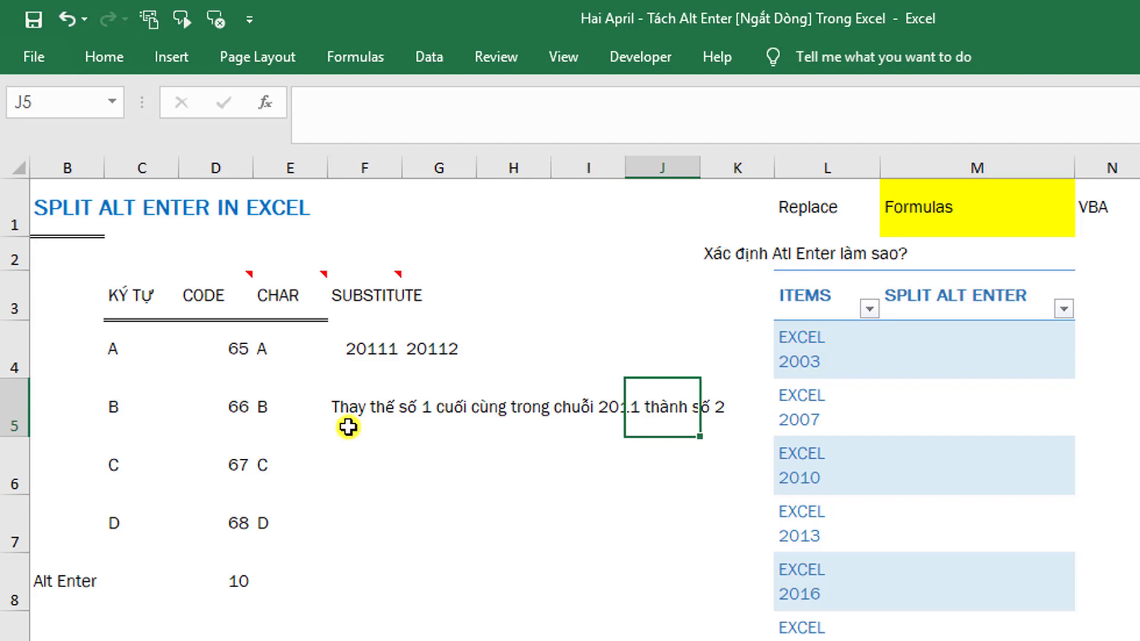
key("Right")
key("Right")
key("Right")
key("Up")
type("=")
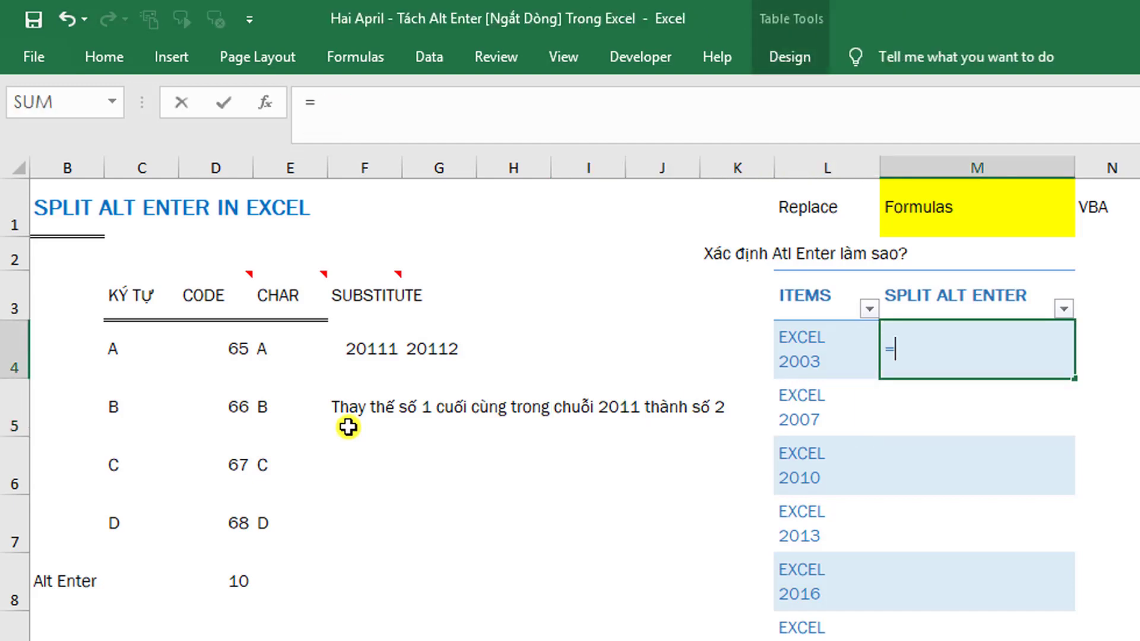
type("su")
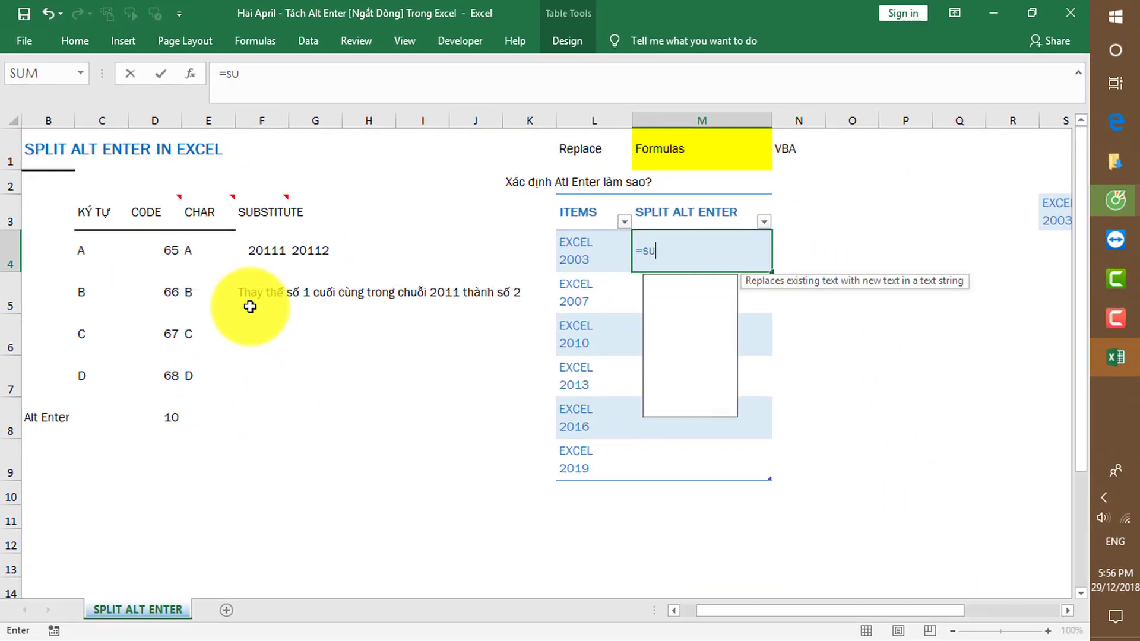
type("b")
key("Tab")
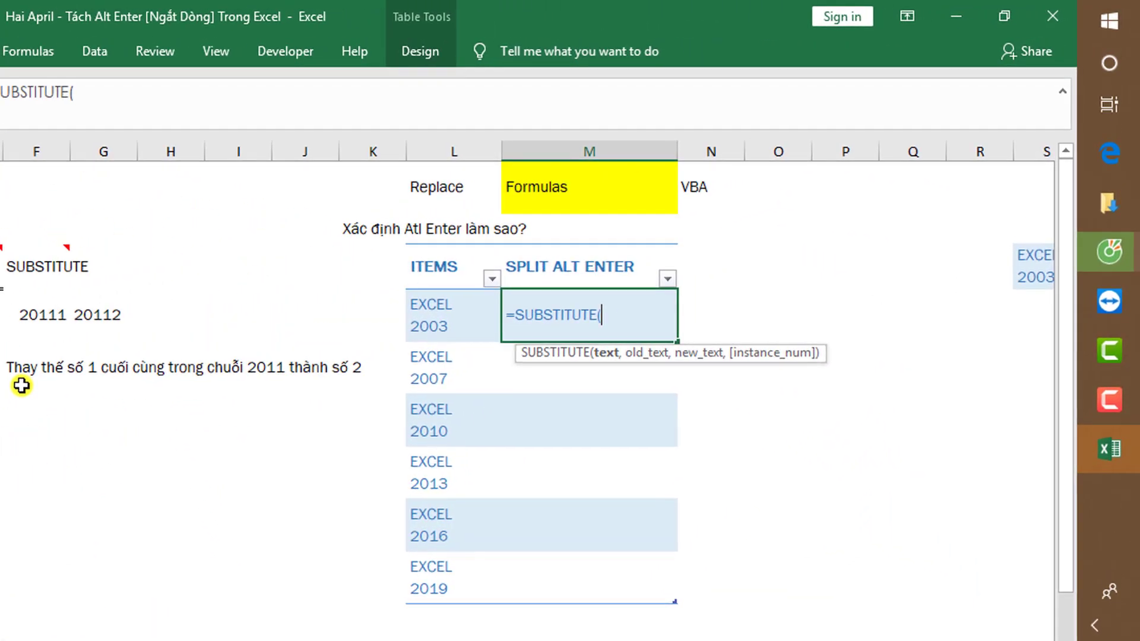
key("Left")
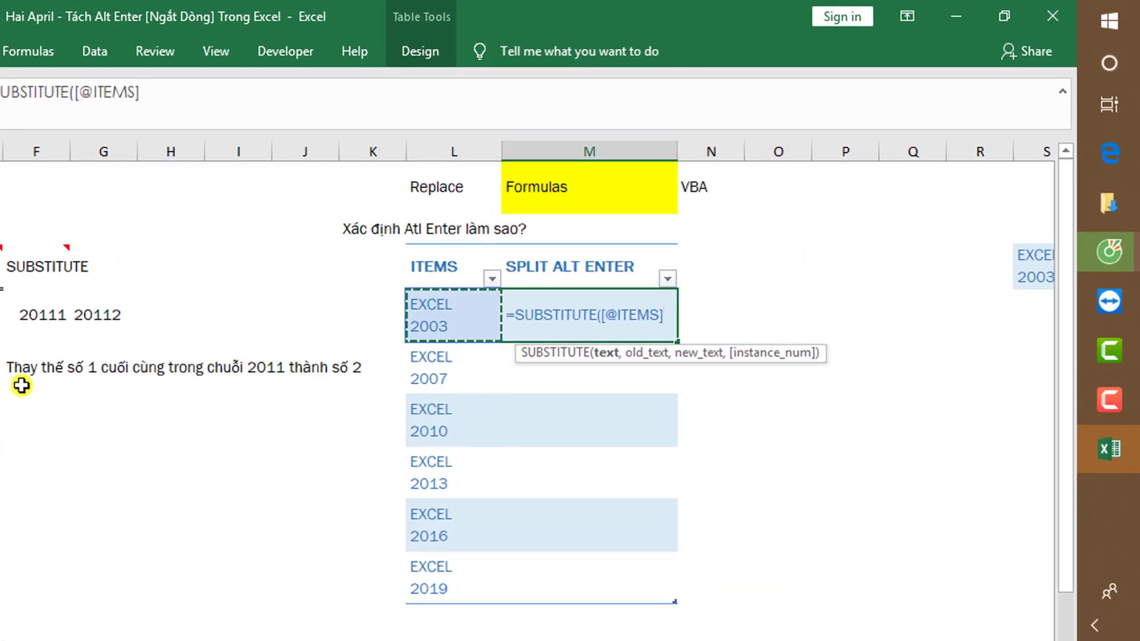
type(",")
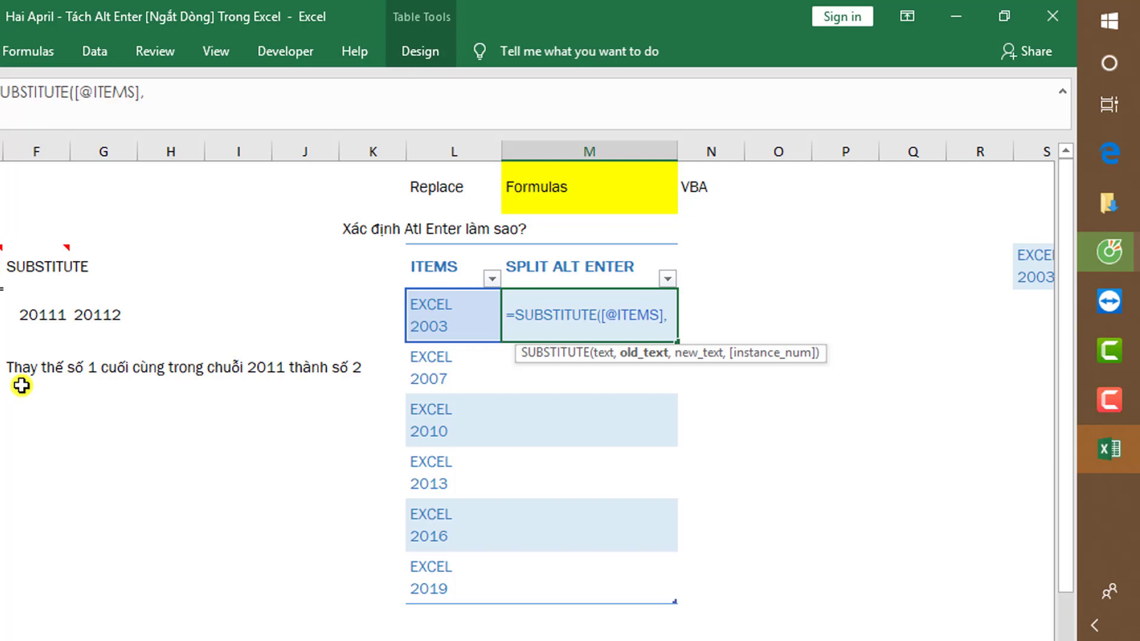
type("cha")
key("BackSpace")
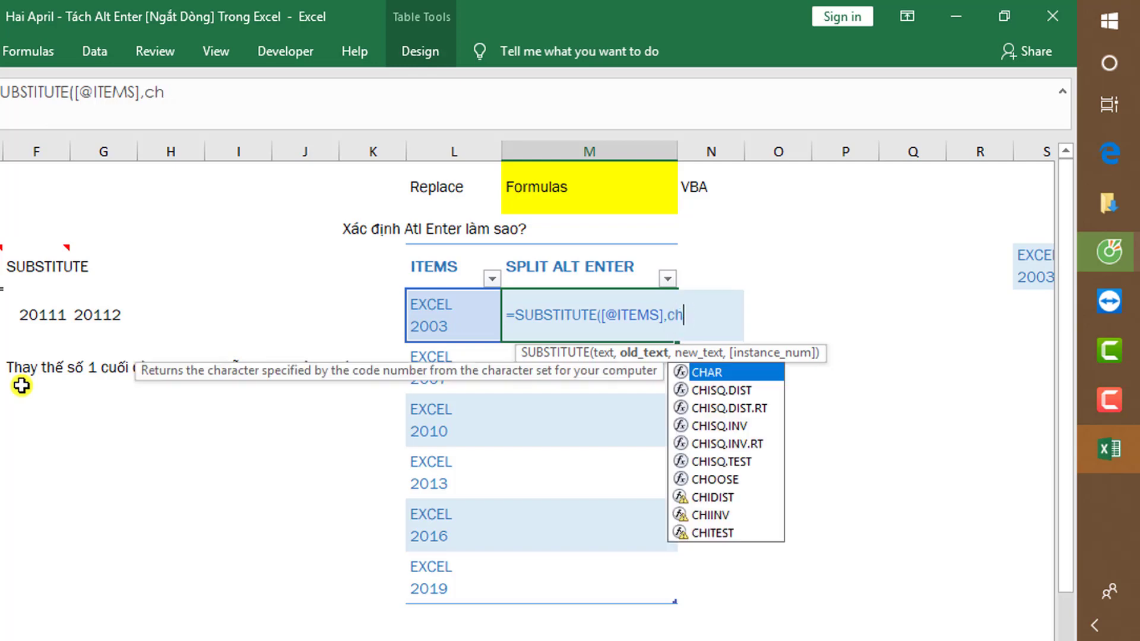
type("r")
key("BackSpace")
type("ar")
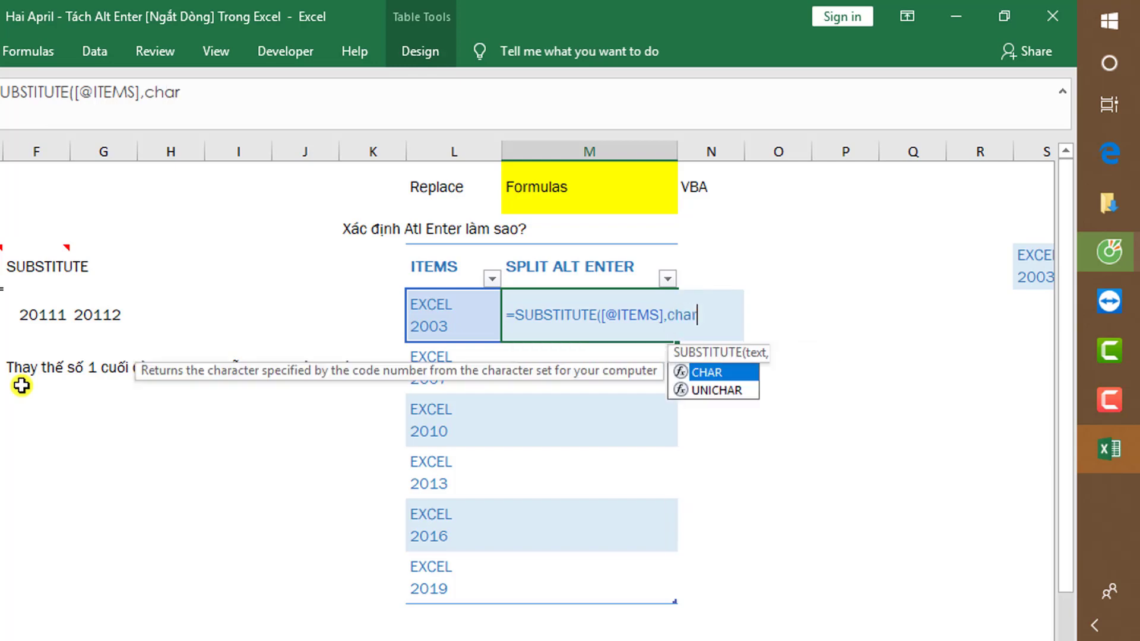
key("Tab")
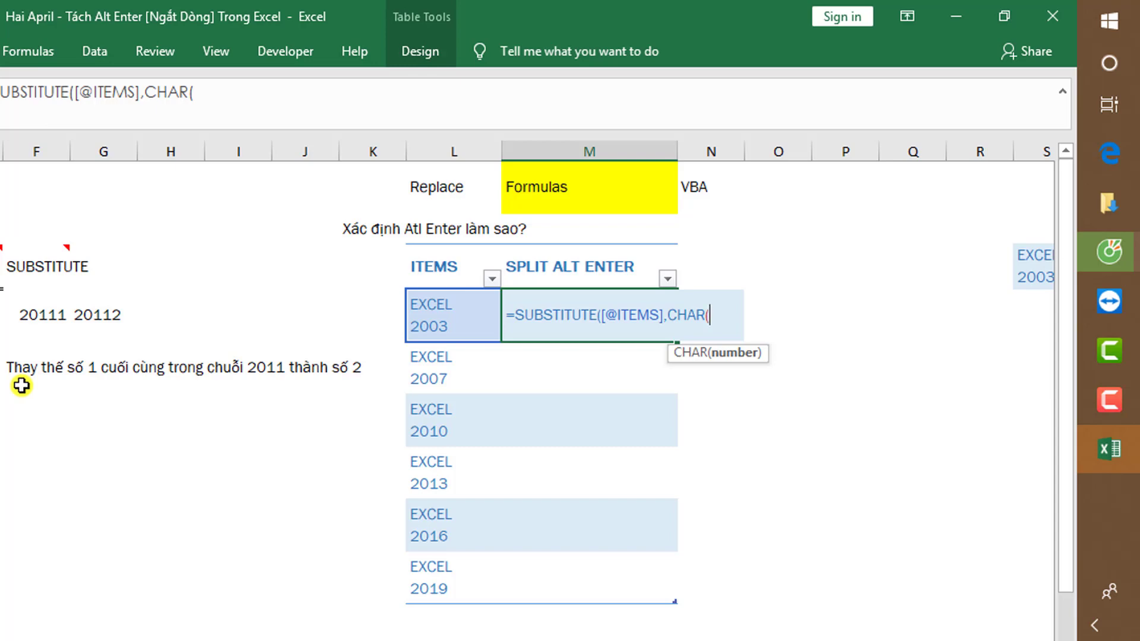
type("1")
type("0)")
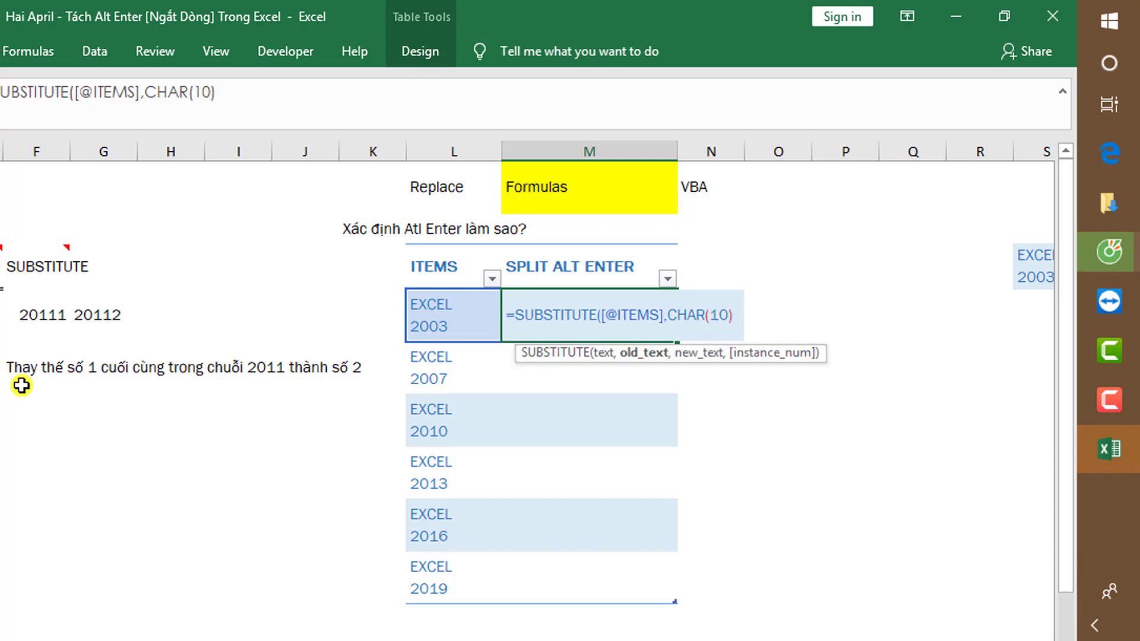
type(",")
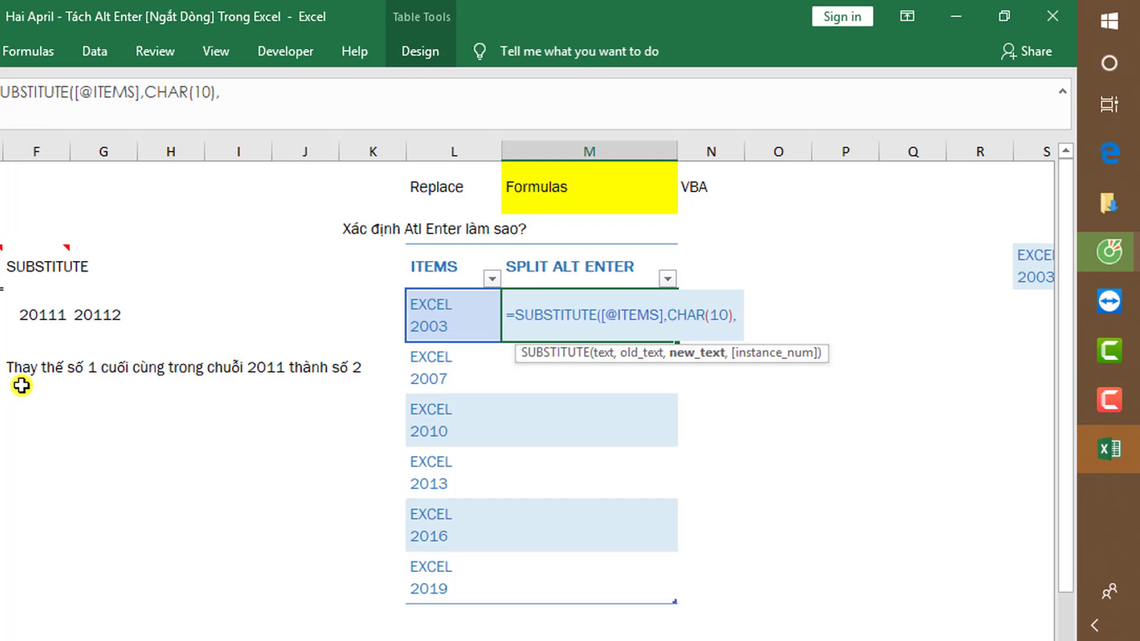
type("\" \"")
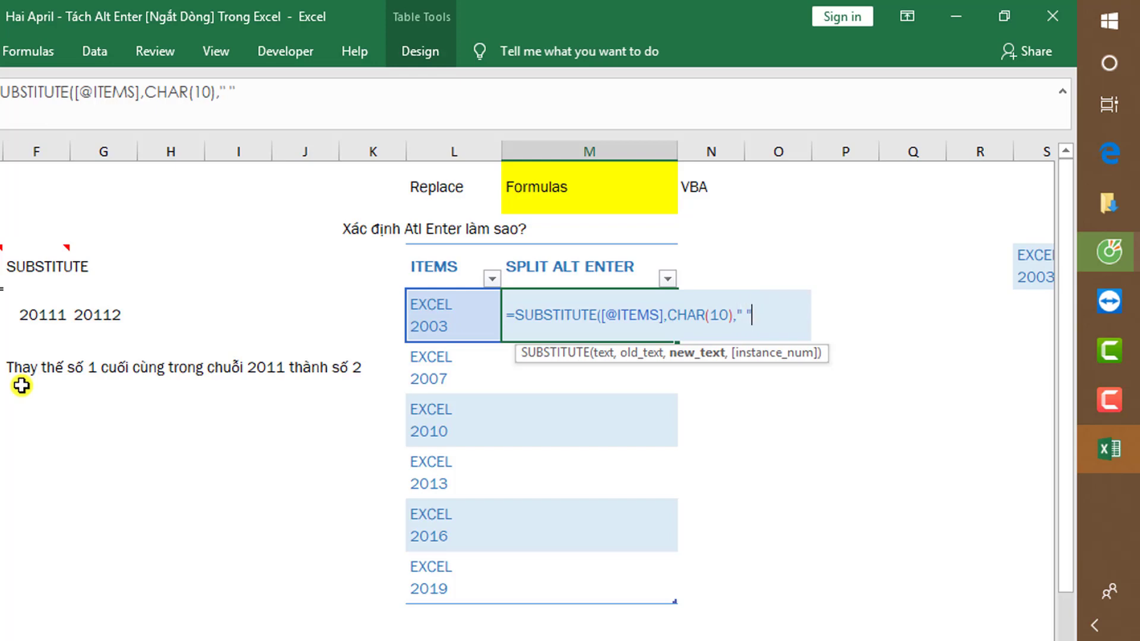
type(",")
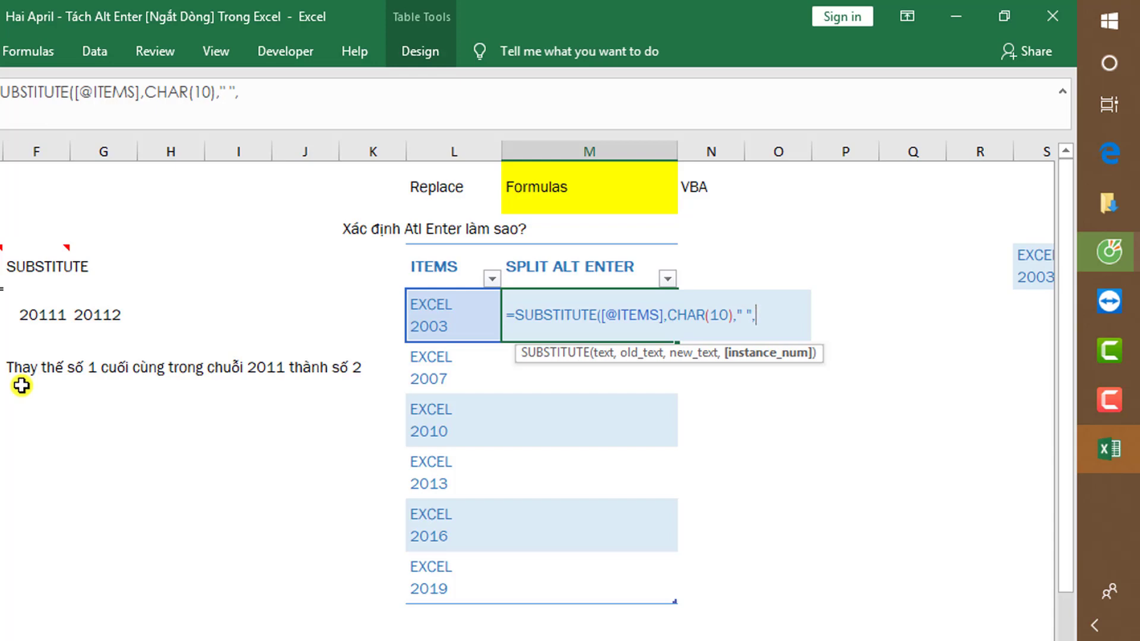
key("BackSpace")
type(")")
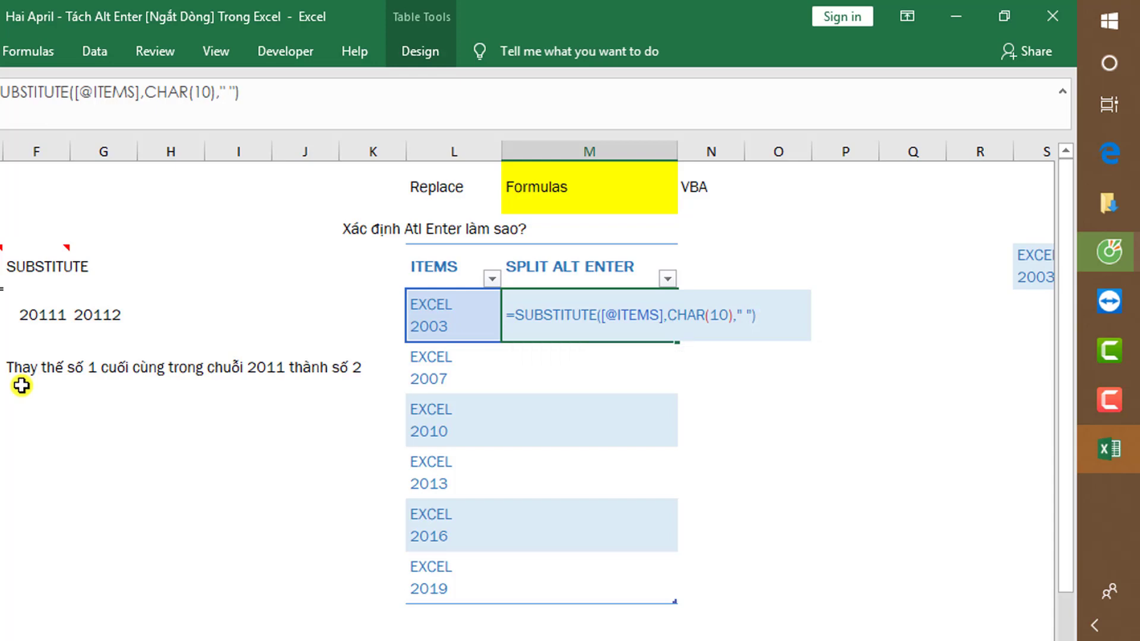
key("Return")
key("Up")
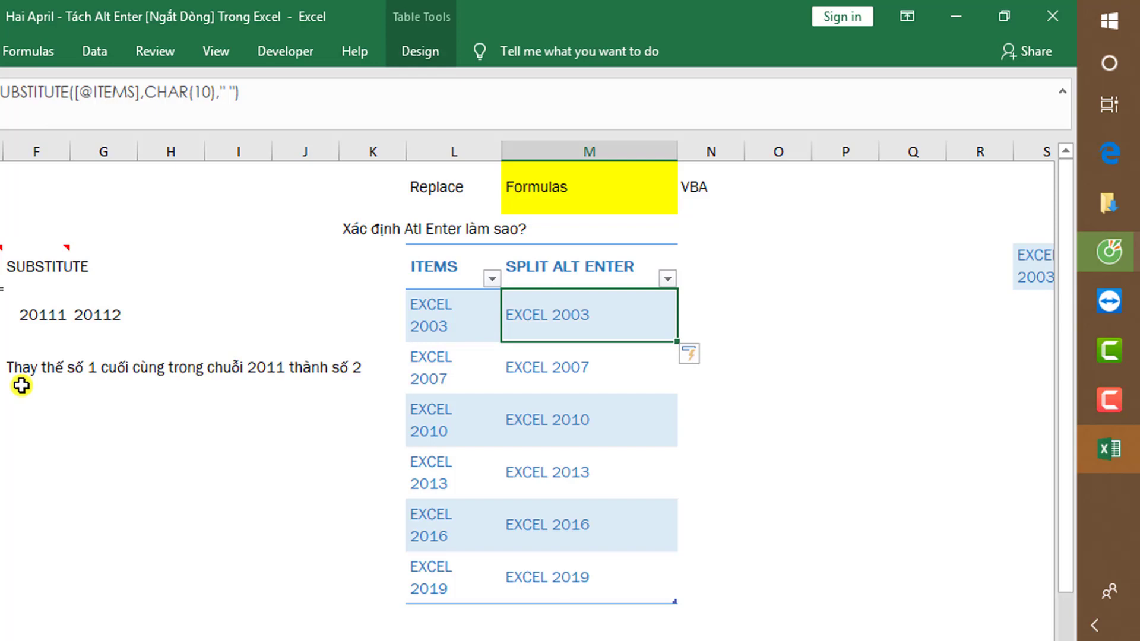
key("F2")
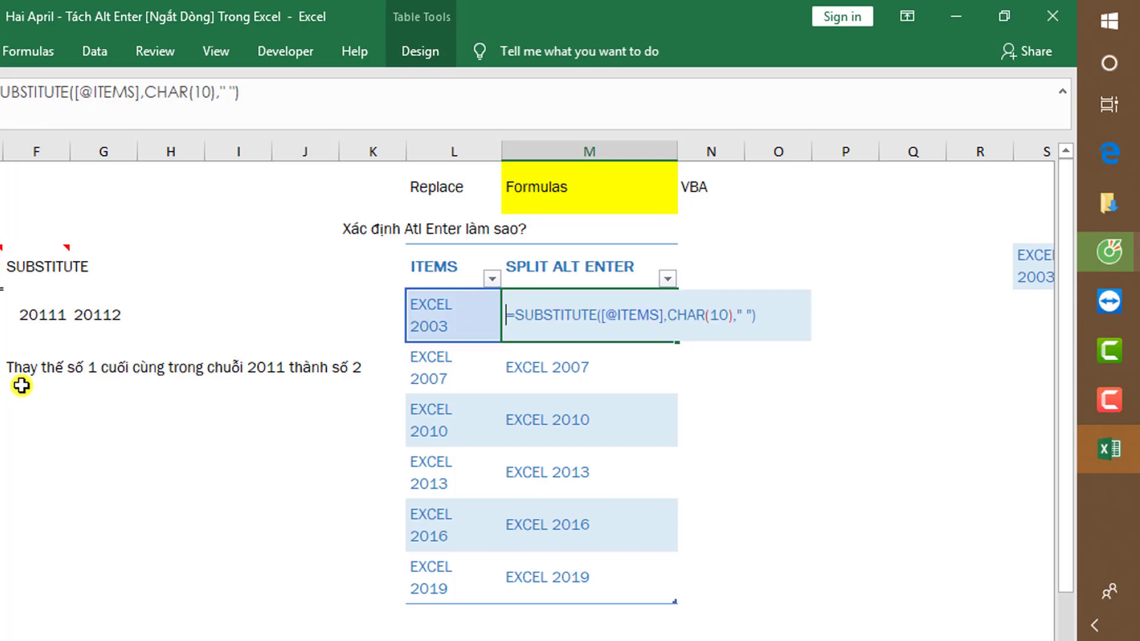
key("Right")
type("tr")
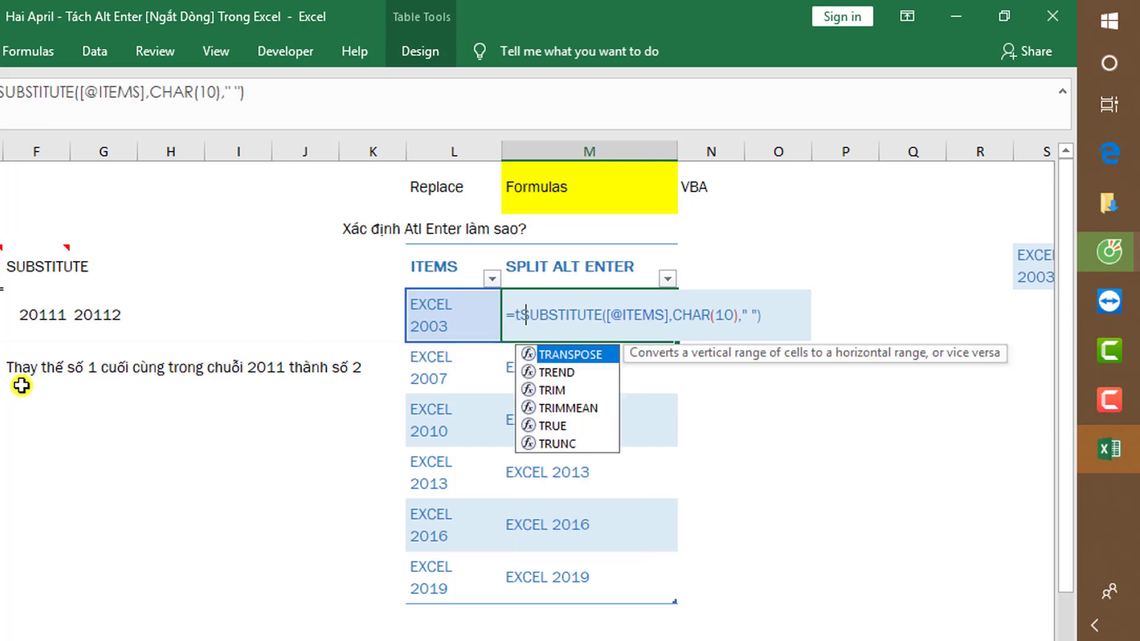
type("im(")
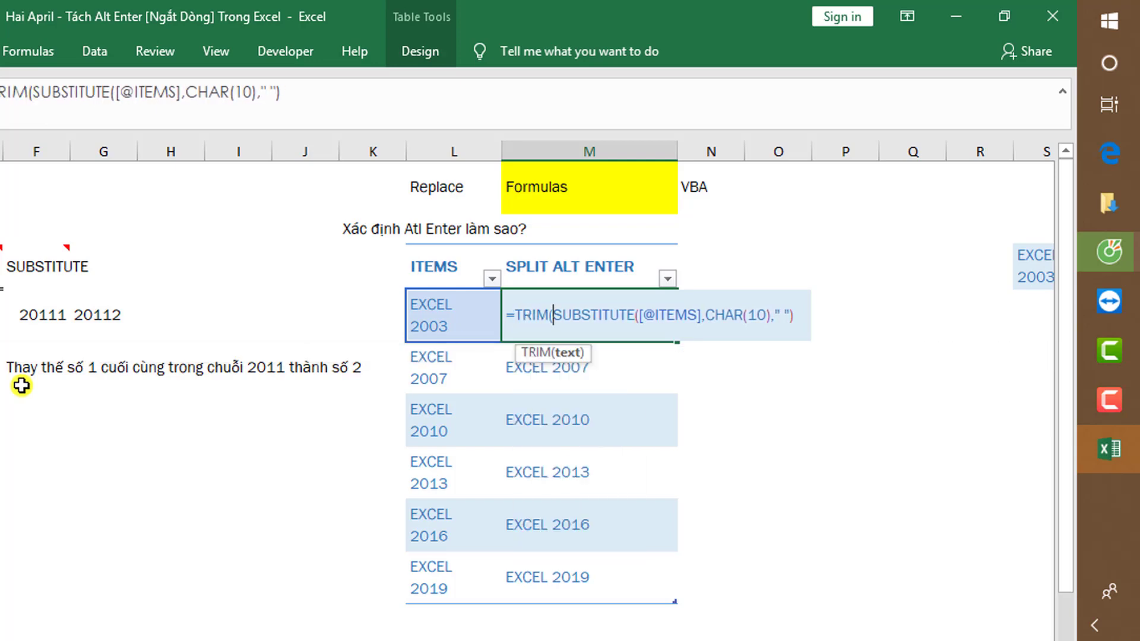
key("End")
type(")")
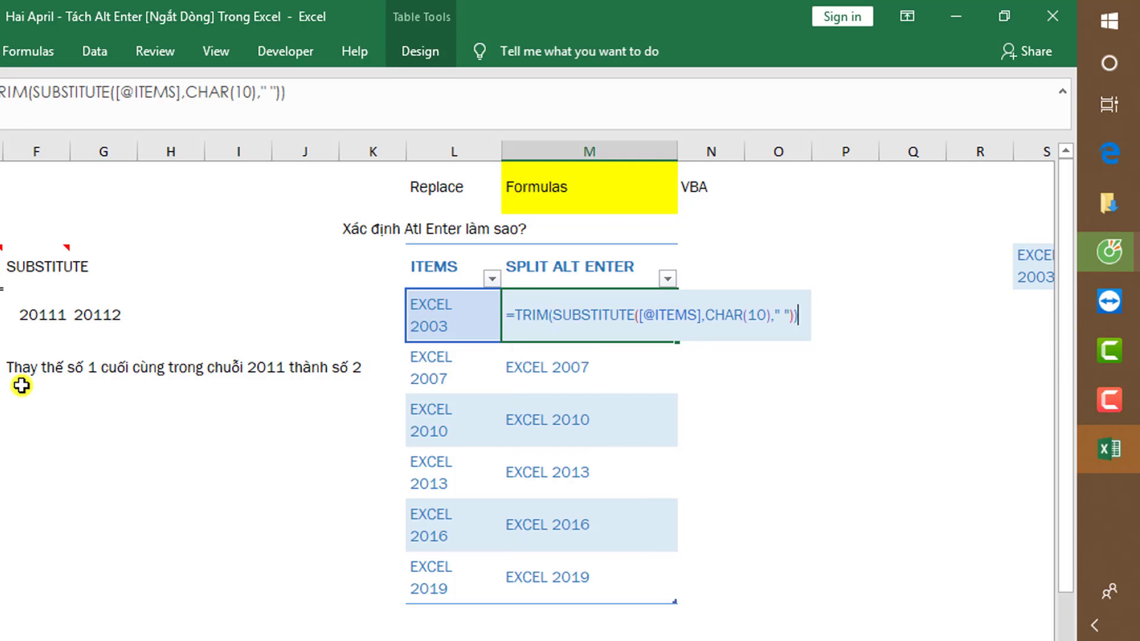
key("Return")
key("Up")
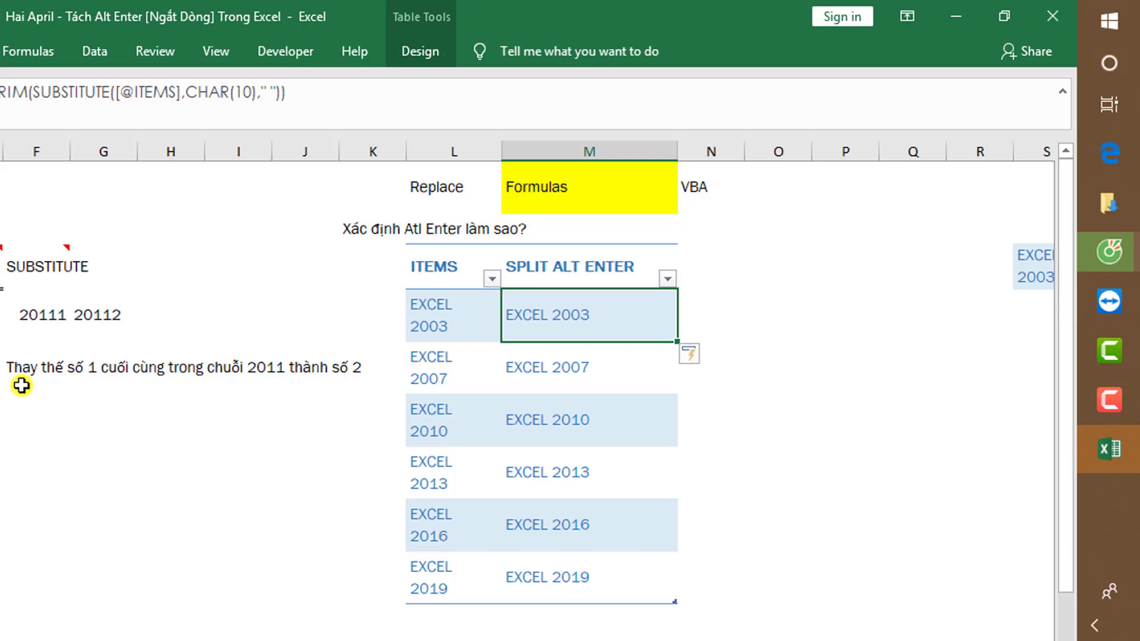
Select all the SPLIT ALT ENTER result cells down the column
key("Right")
key("Left")
key("ctrl+shift+Down")
Copy the SPLIT ALT ENTER results and paste them as values into N4, creating Column1
key("ctrl+c")
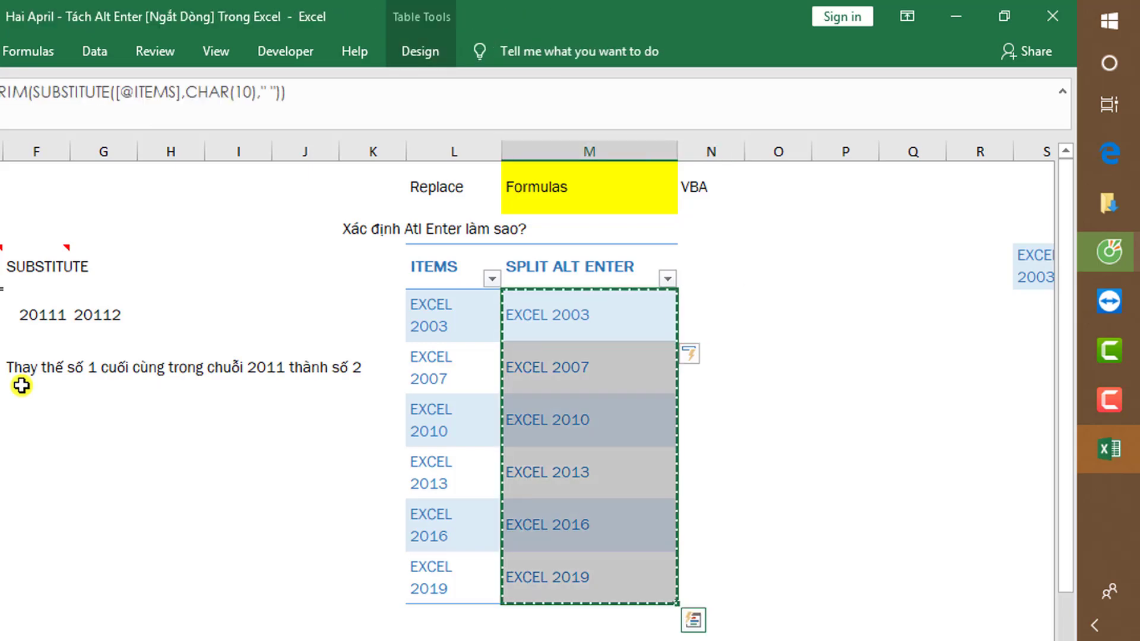
key("Right")
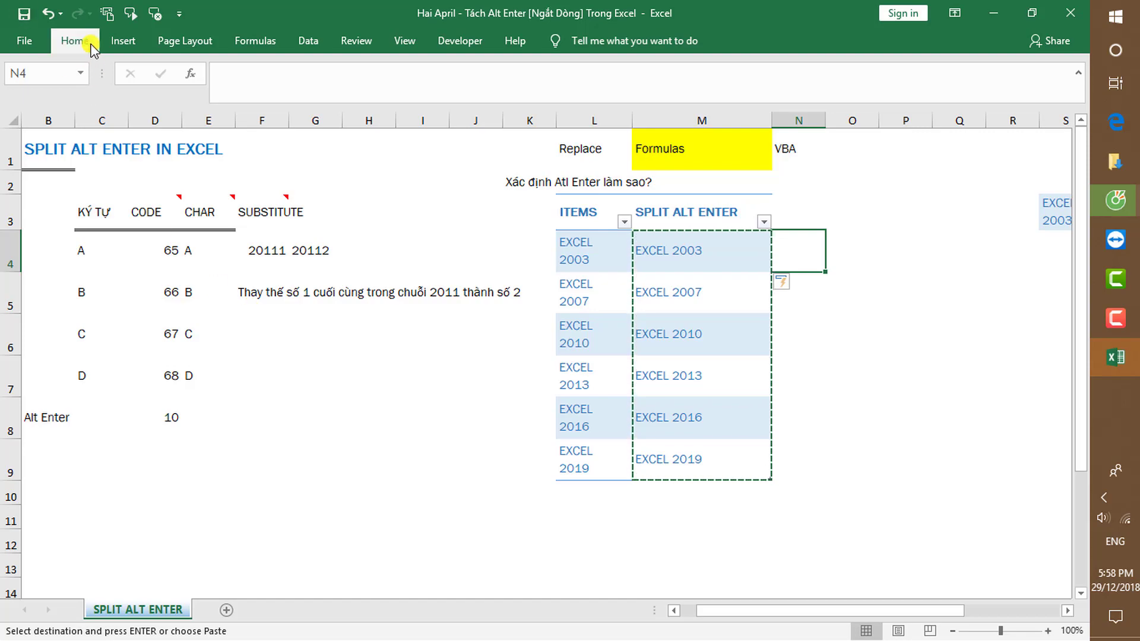
left_click(83, 41)
left_click(34, 146)
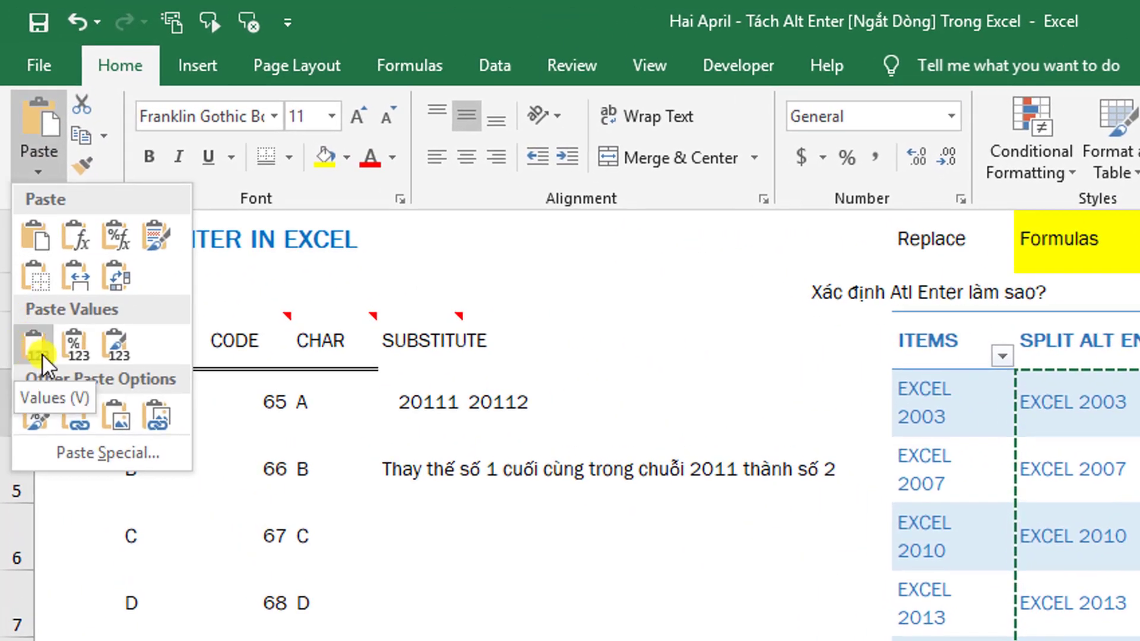
left_click(35, 344)
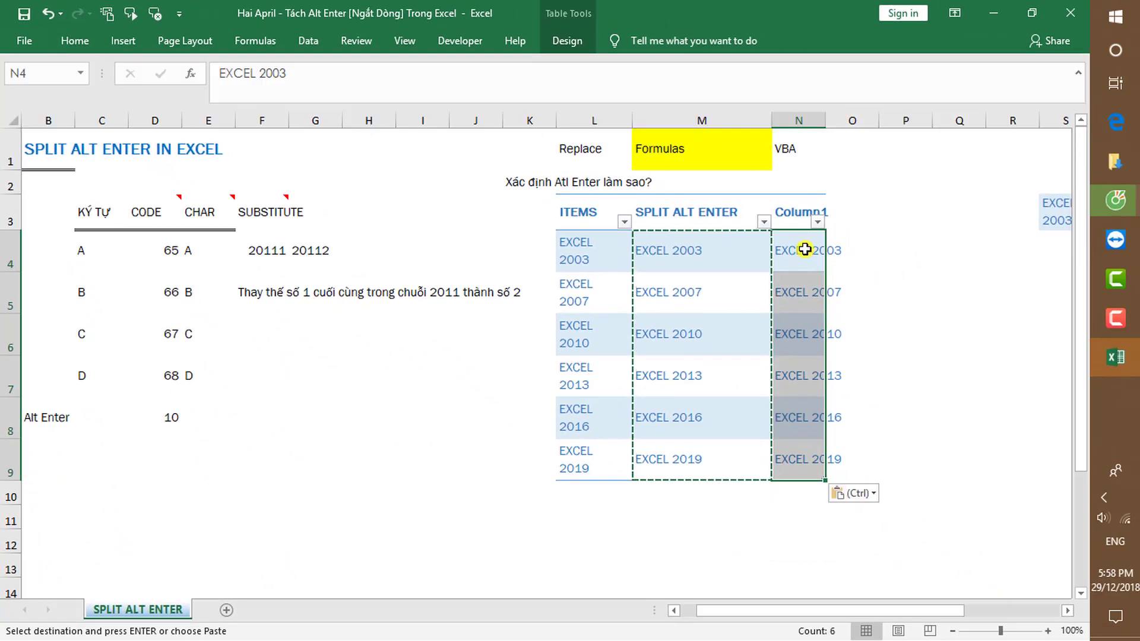
key("Escape")
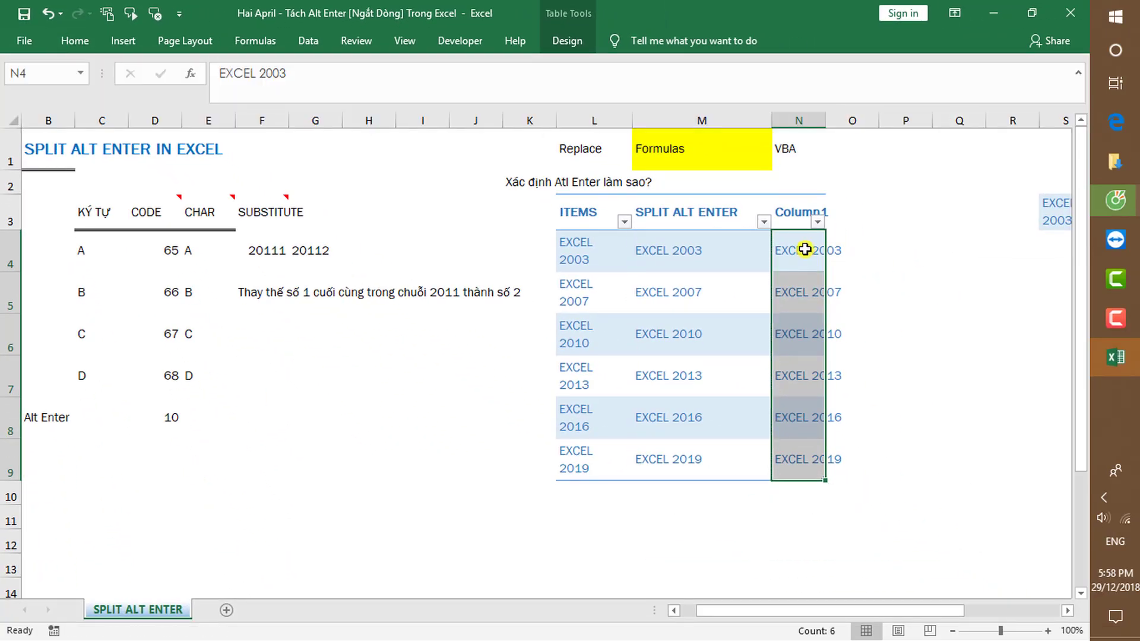
left_click(326, 42)
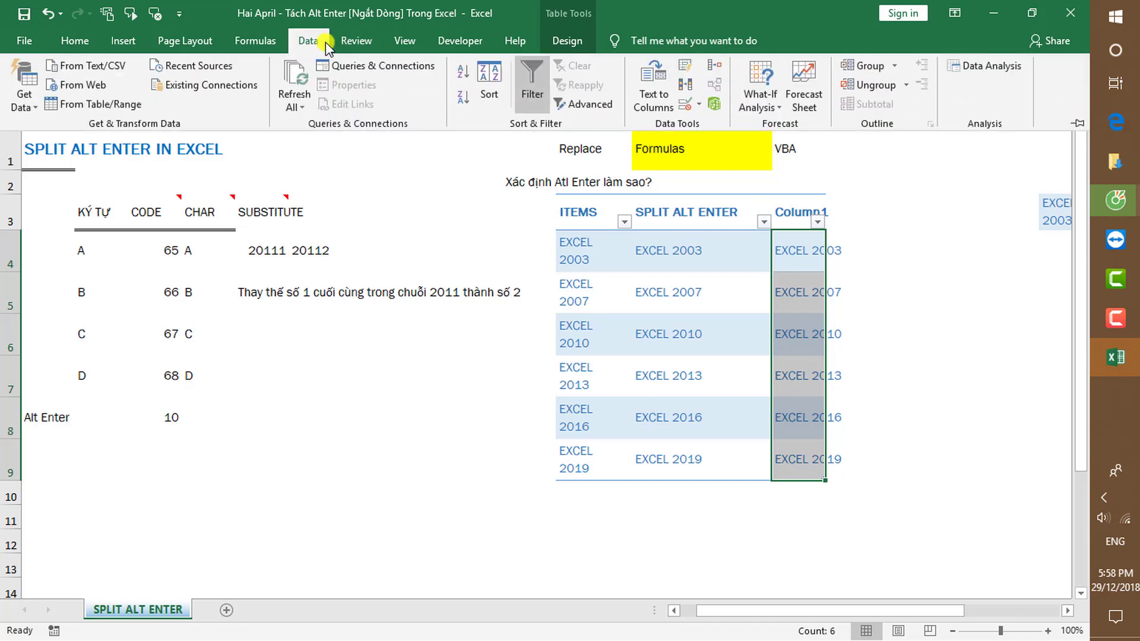
Split Column1 with Text to Columns, delimited on Space, then select the results in N4:O9
left_click(653, 104)
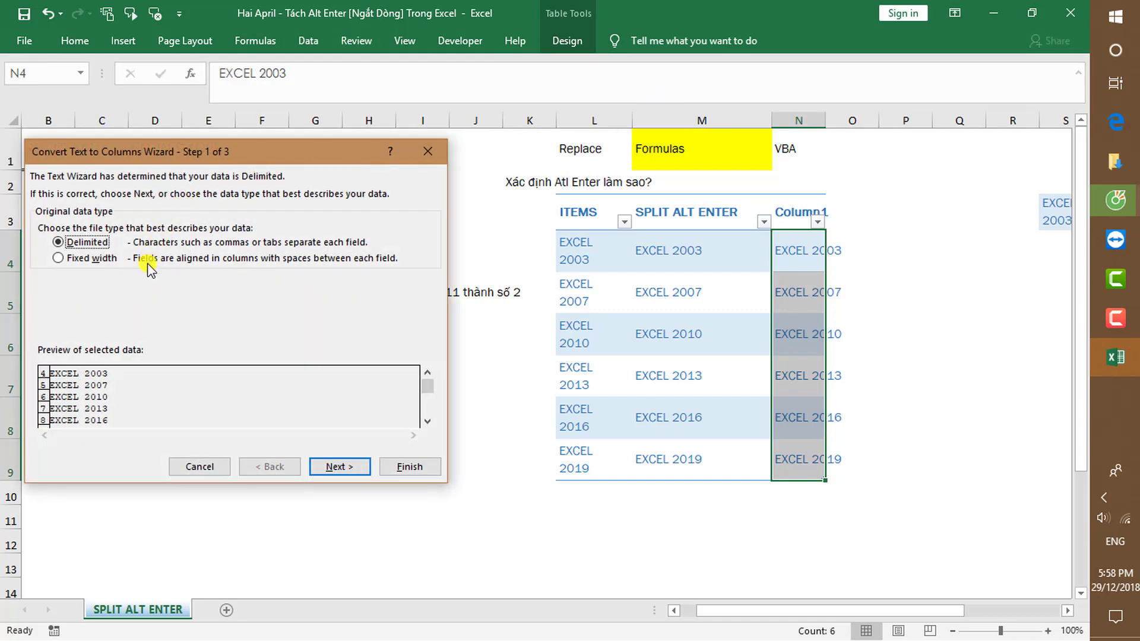
left_click(313, 466)
left_click(60, 275)
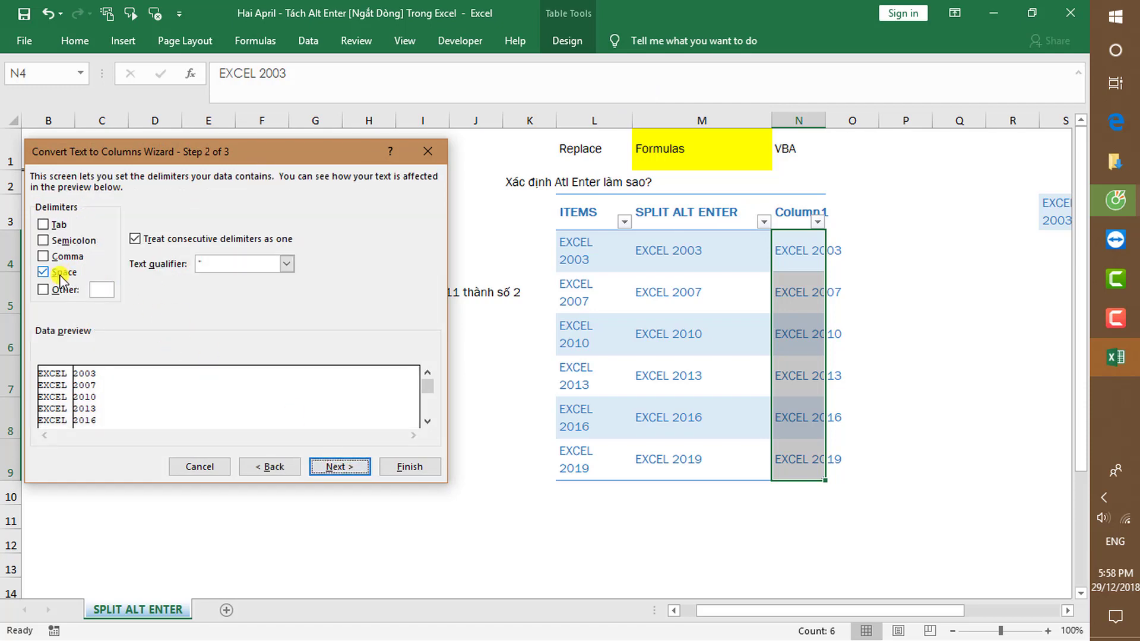
left_click(342, 469)
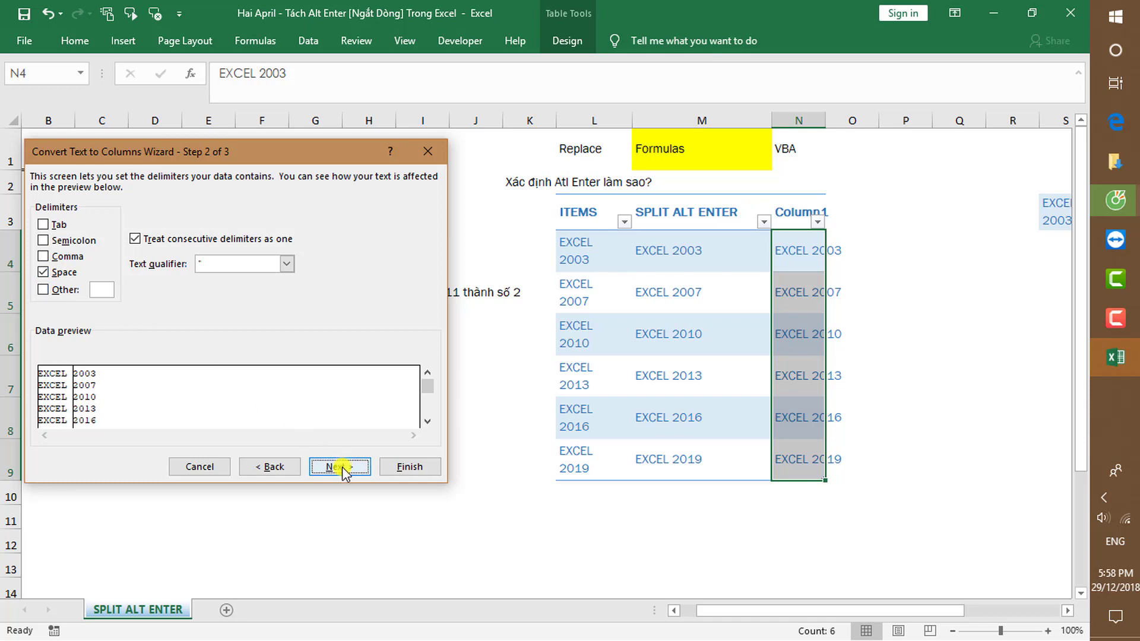
left_click(432, 468)
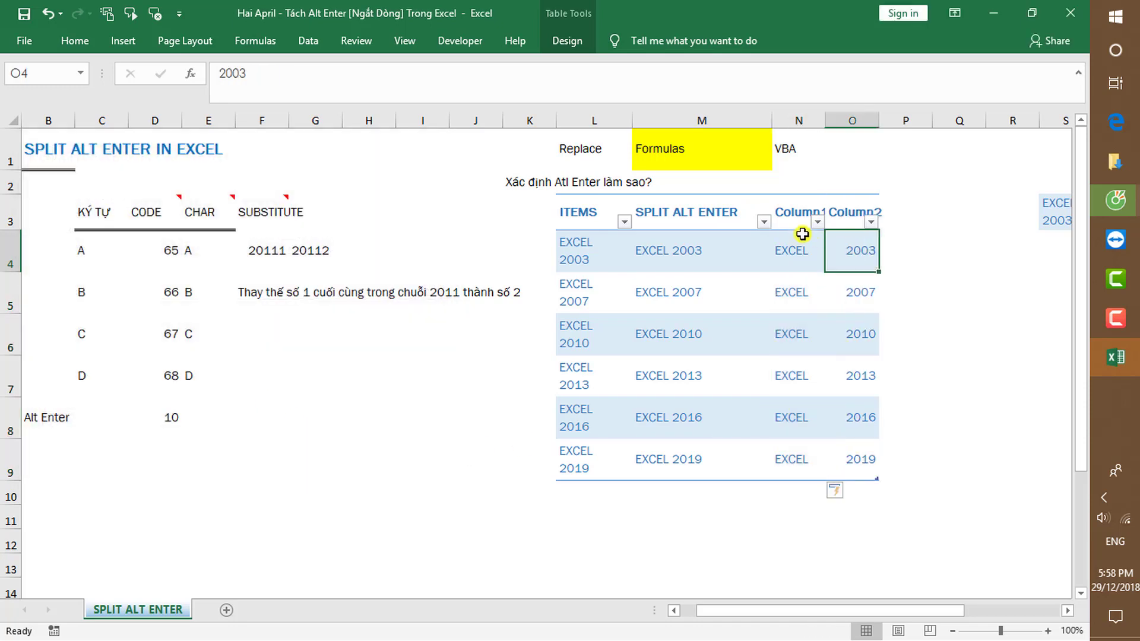
left_click(793, 248)
key("ctrl+shift+Right")
key("ctrl+shift+Down")
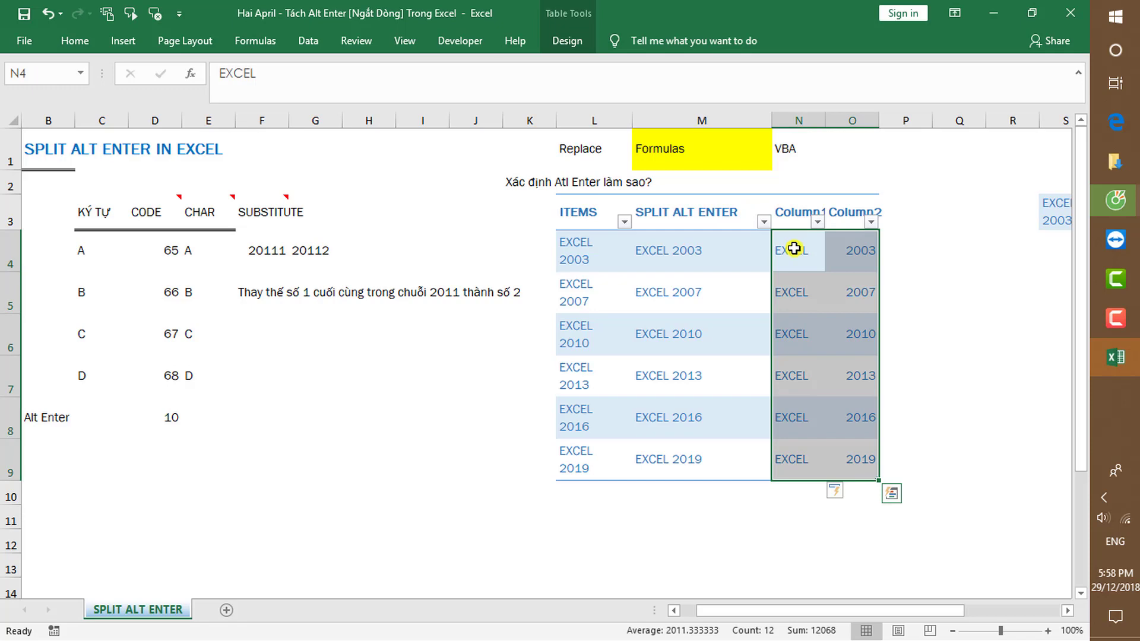
Copy the EXCEL words from N4:N9 and paste them transposed into row 4 at S4
key("Left")
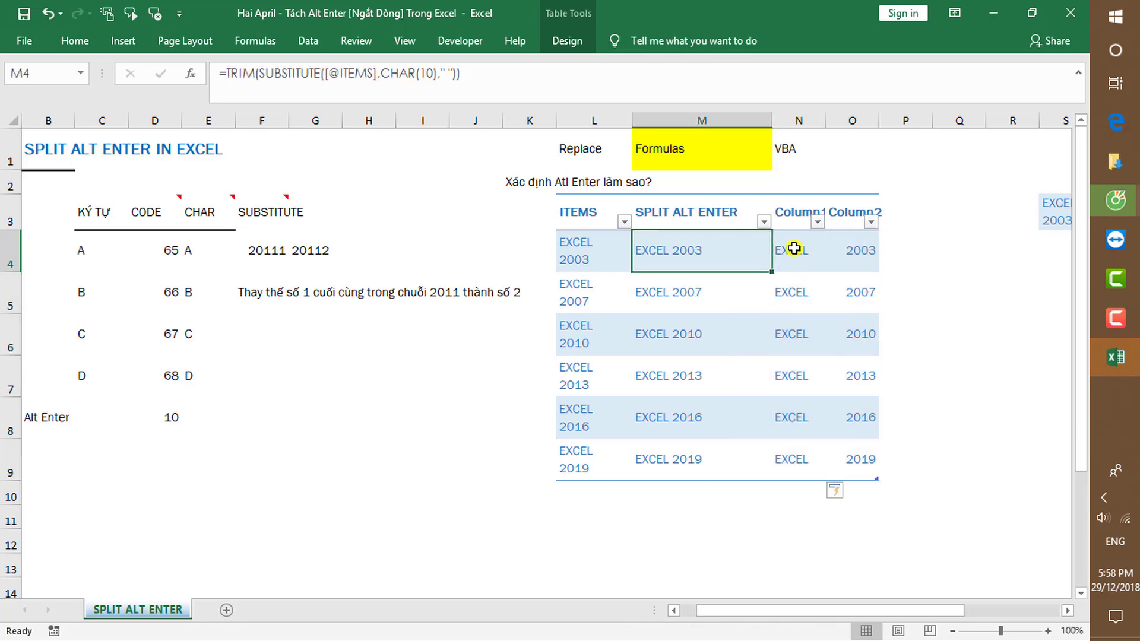
left_click(794, 248)
key("ctrl+shift+Down")
key("ctrl+c")
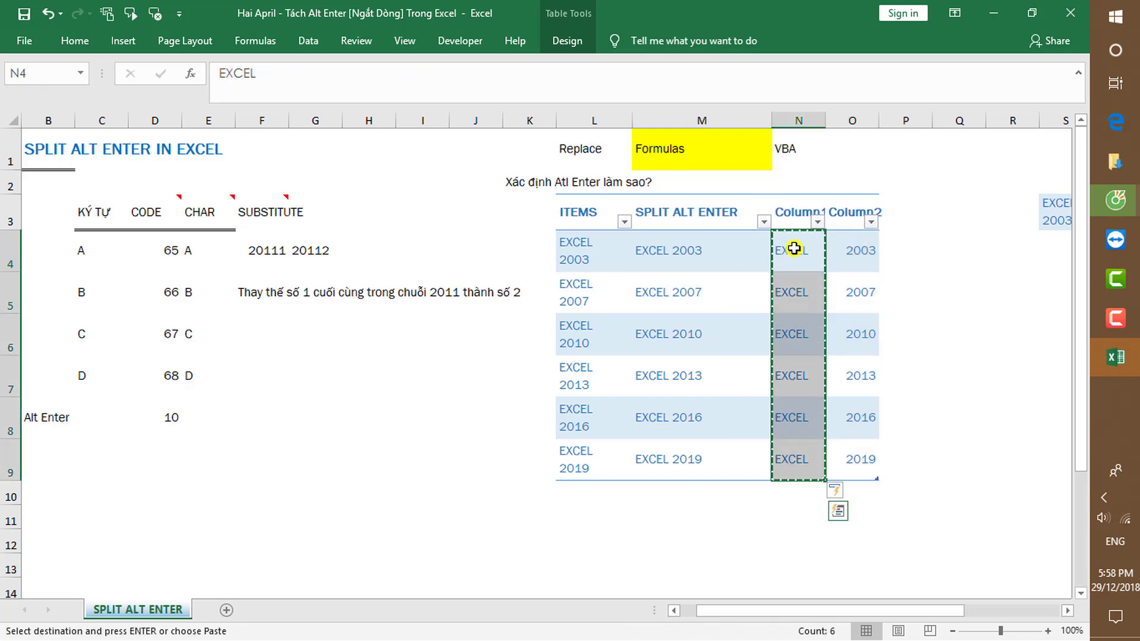
key("Up")
key("Right")
key("Right")
key("Right")
key("Right")
key("Right")
key("Right")
key("Right")
key("Down")
key("Left")
key("Left")
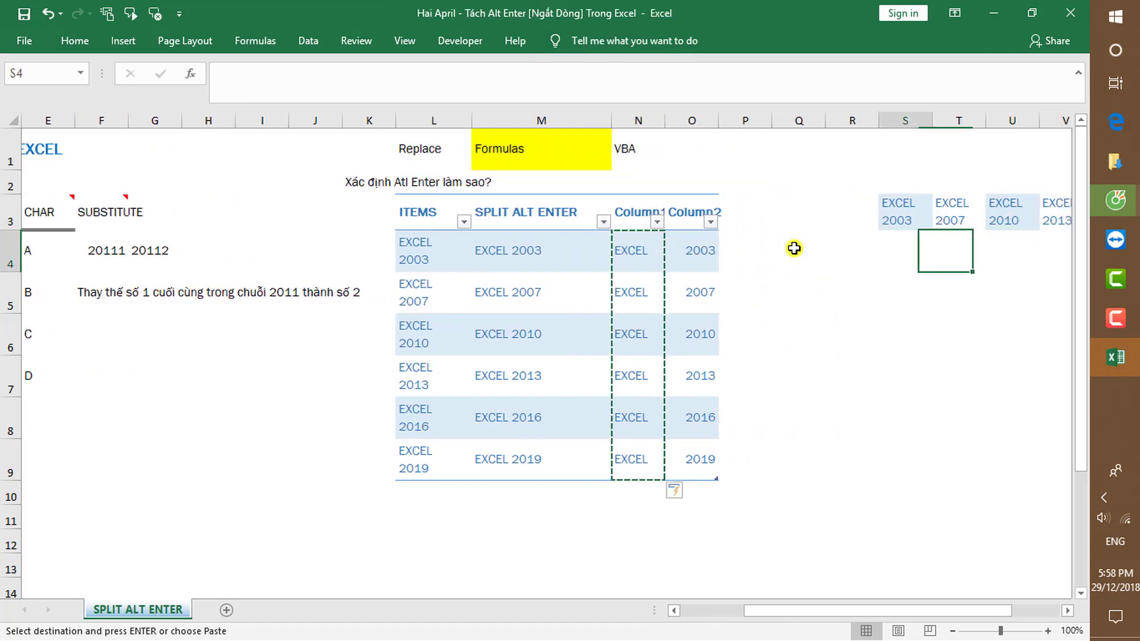
key("alt+h")
key("v")
key("t")
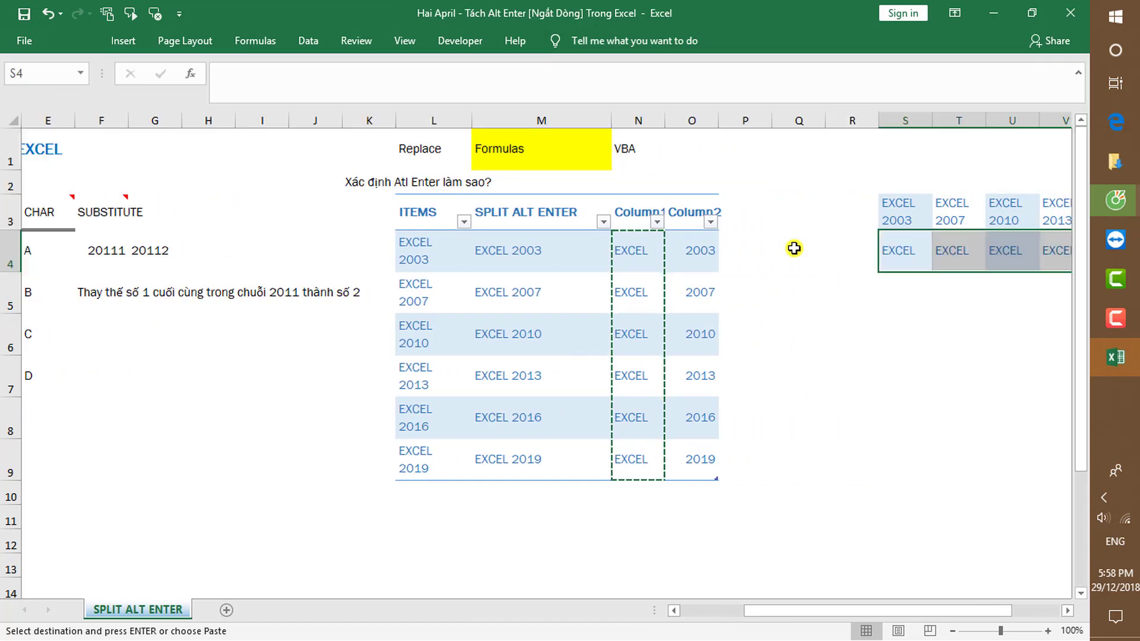
key("Left")
Copy the years from O4:O9 and paste them transposed into row 5 at S5
key("Left")
key("Left")
key("ctrl")
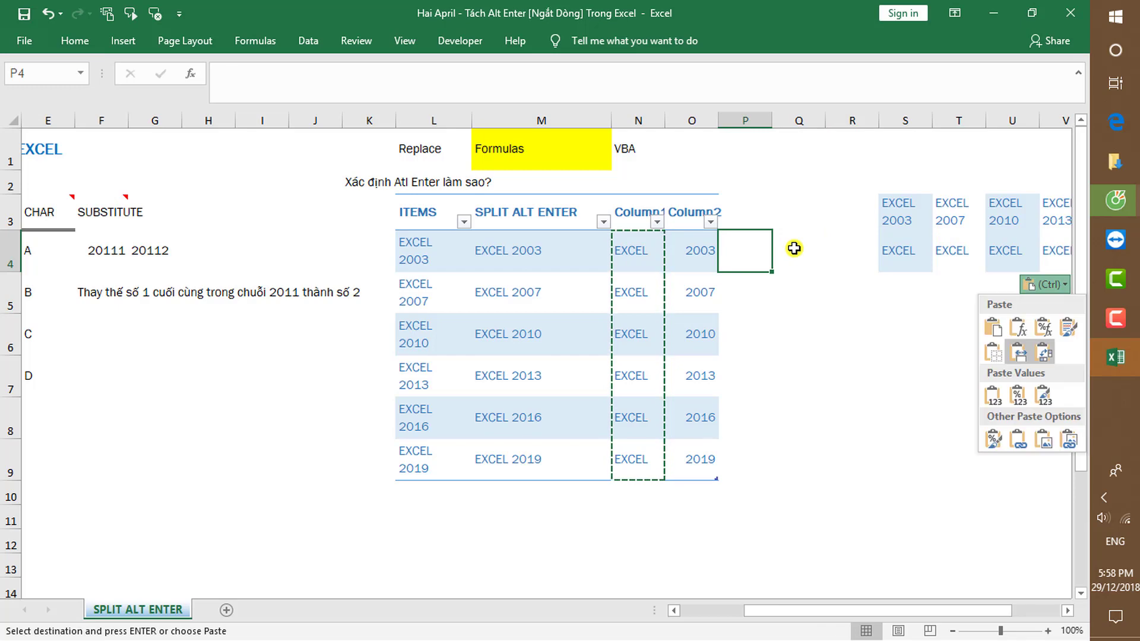
key("Escape")
key("Left")
key("ctrl+shift+Down")
key("ctrl+c")
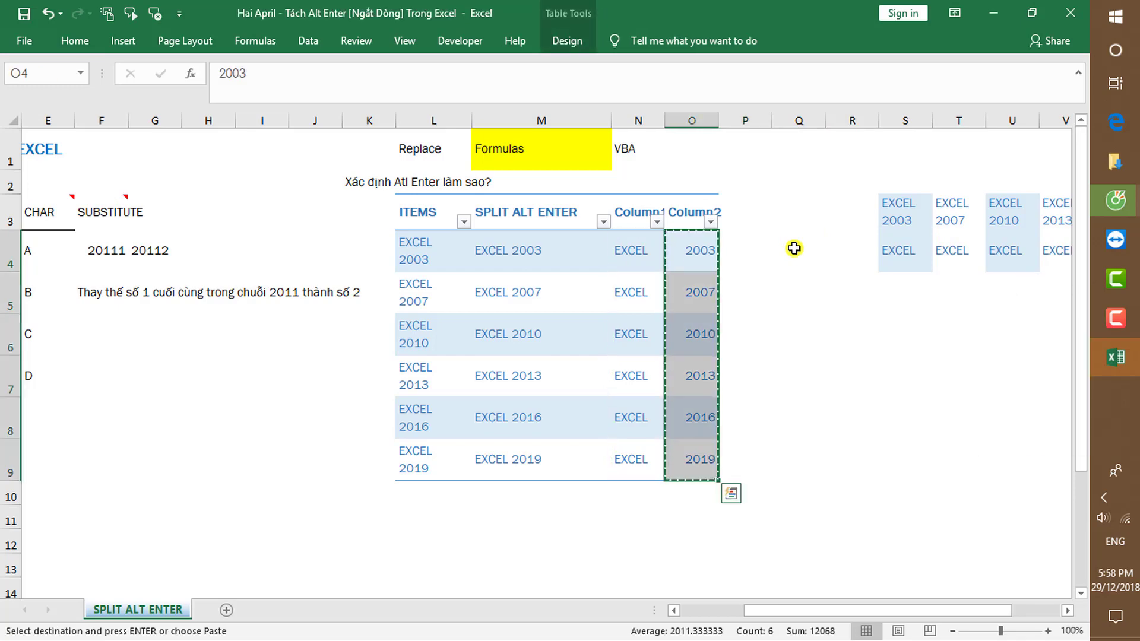
key("Right")
key("Right")
key("Right")
key("Right")
key("Down")
key("alt+h")
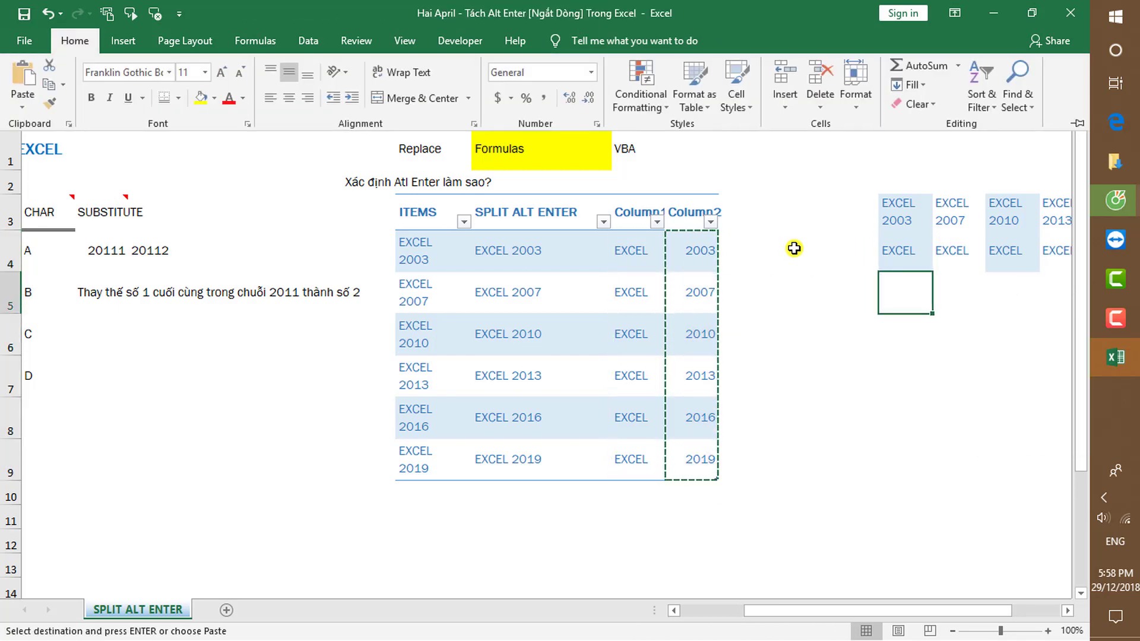
key("v")
key("t")
key("Up")
key("Right")
Check the pasted rows against the S3 headers, clear the copy outline, and return to the sheet start
key("Up")
key("Left")
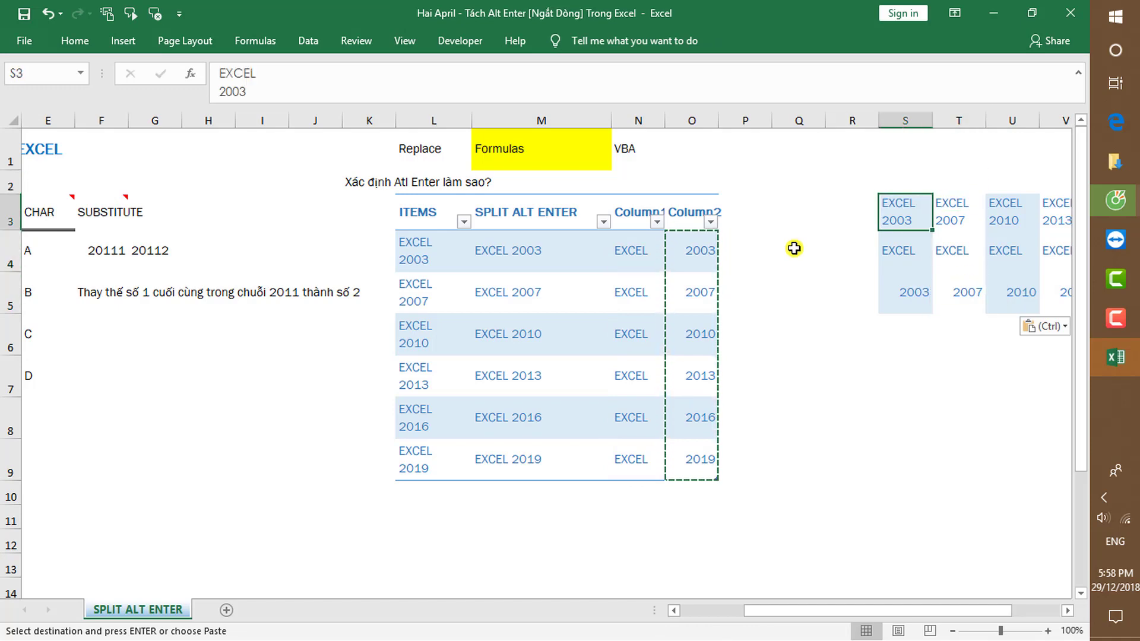
key("shift+Right")
key("shift+Right")
key("shift+Right")
key("shift+Right")
key("shift+Right")
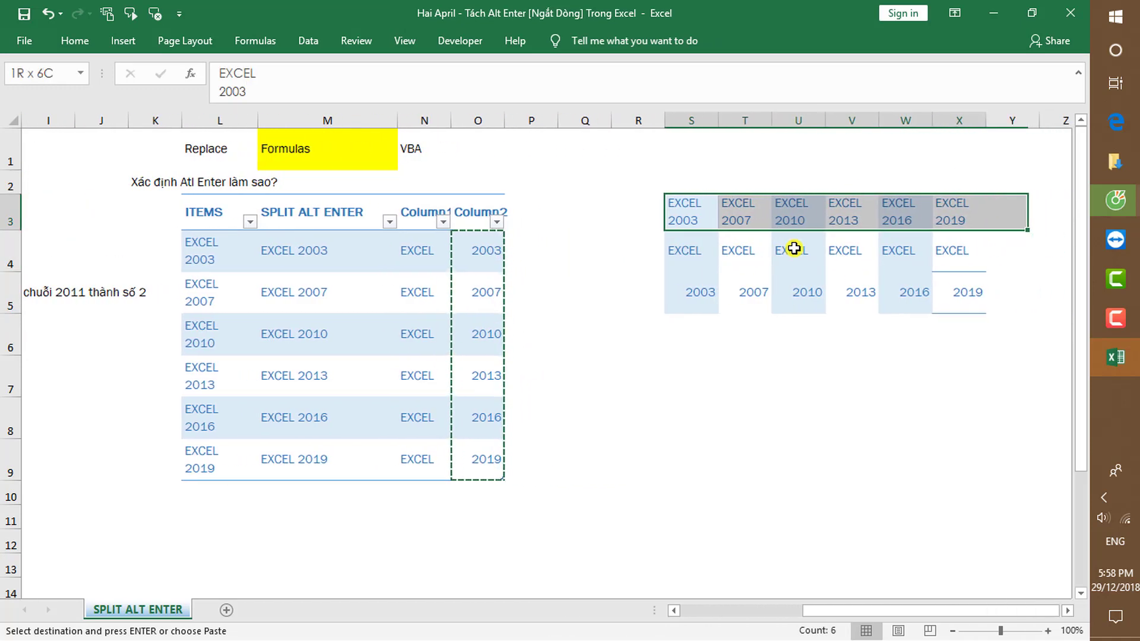
key("Escape")
key("Down")
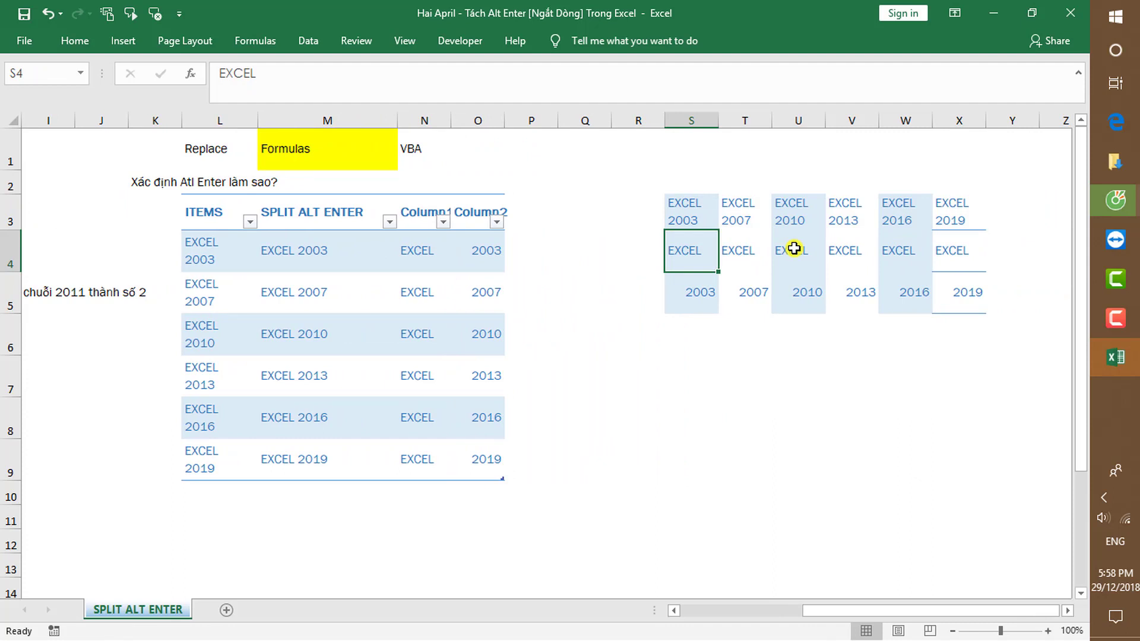
key("Down")
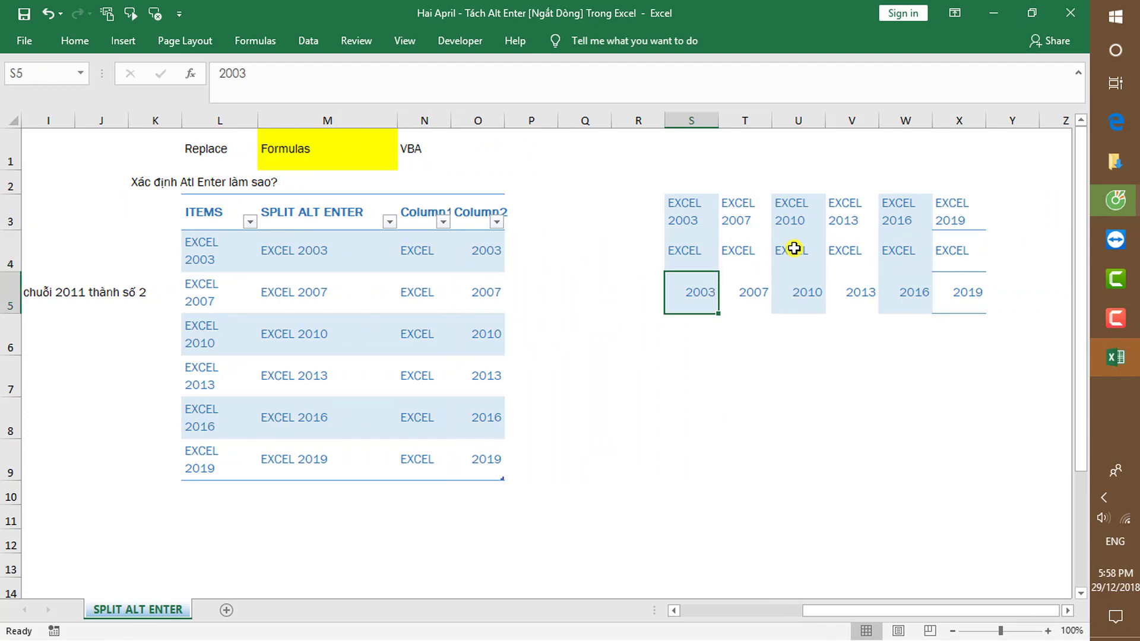
left_click(426, 174)
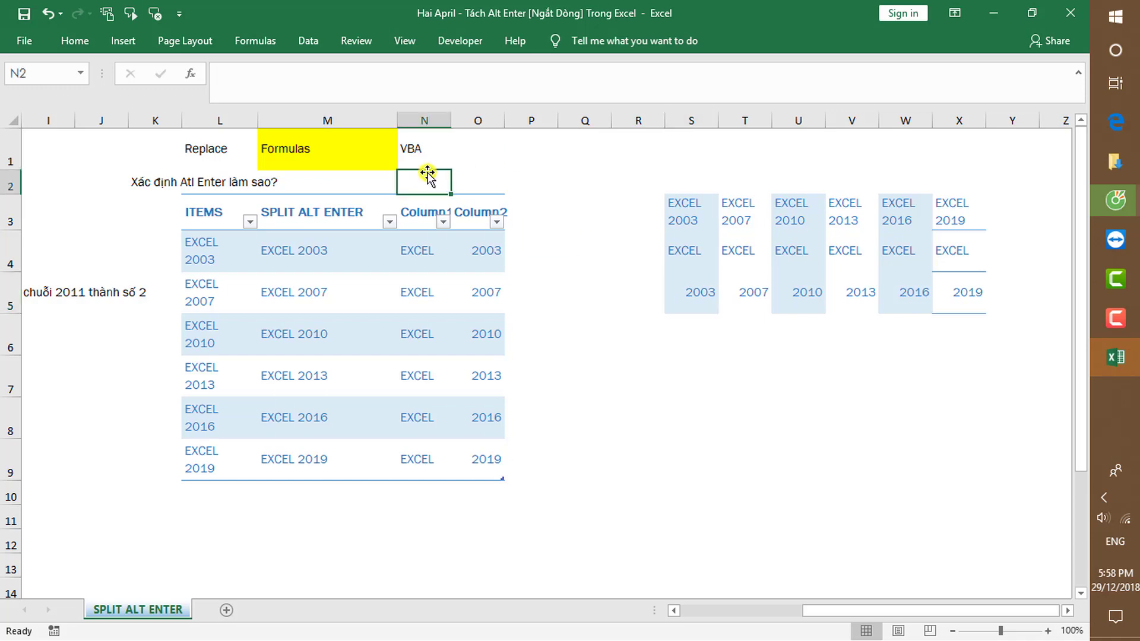
key("Home")
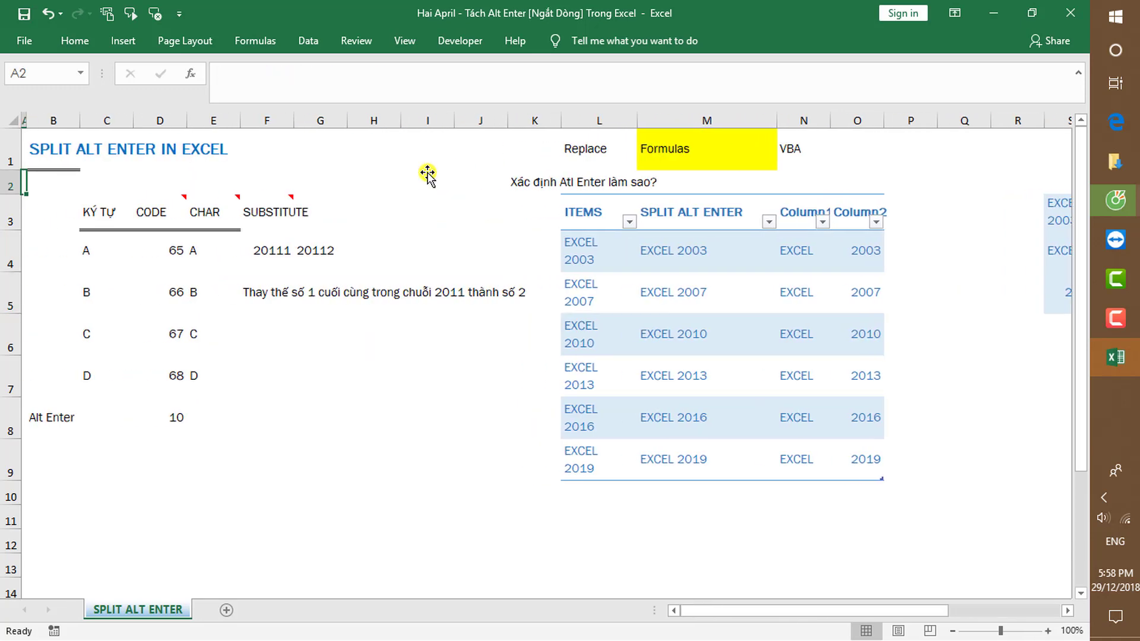